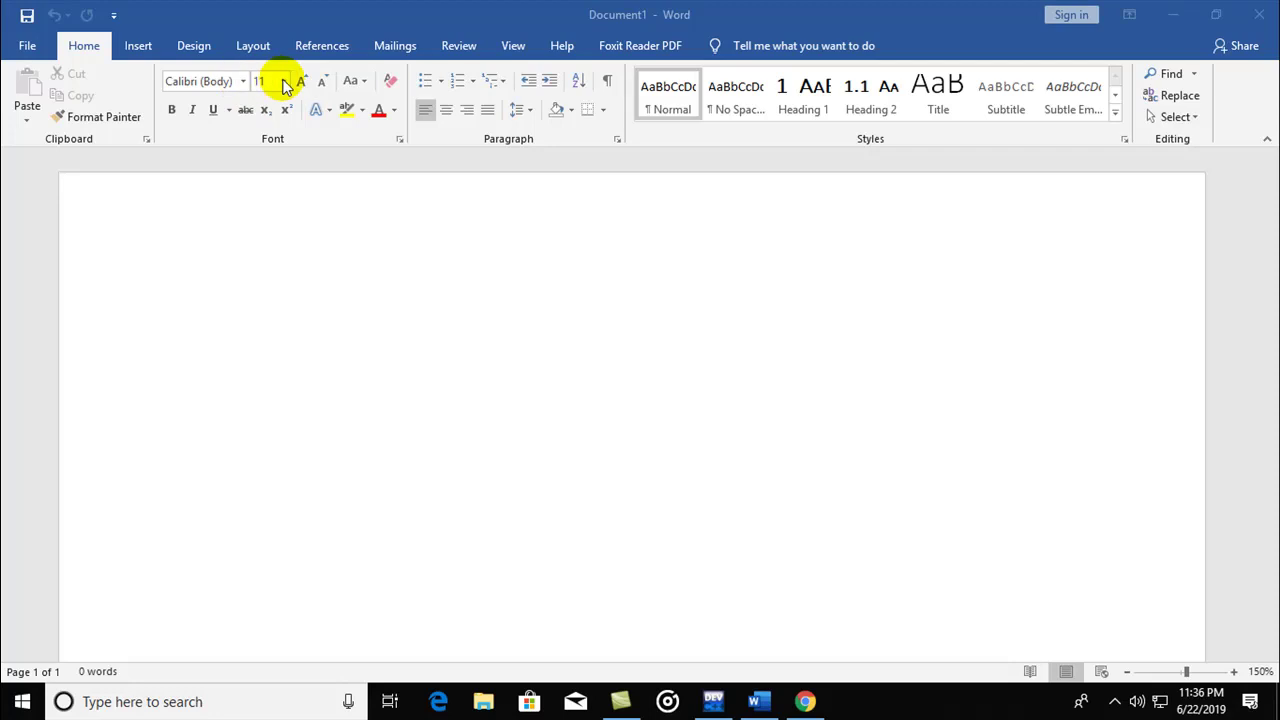
# Step: Generate two paragraphs of sample text with the =rand(2,2) formula
pyautogui.click(234, 244)
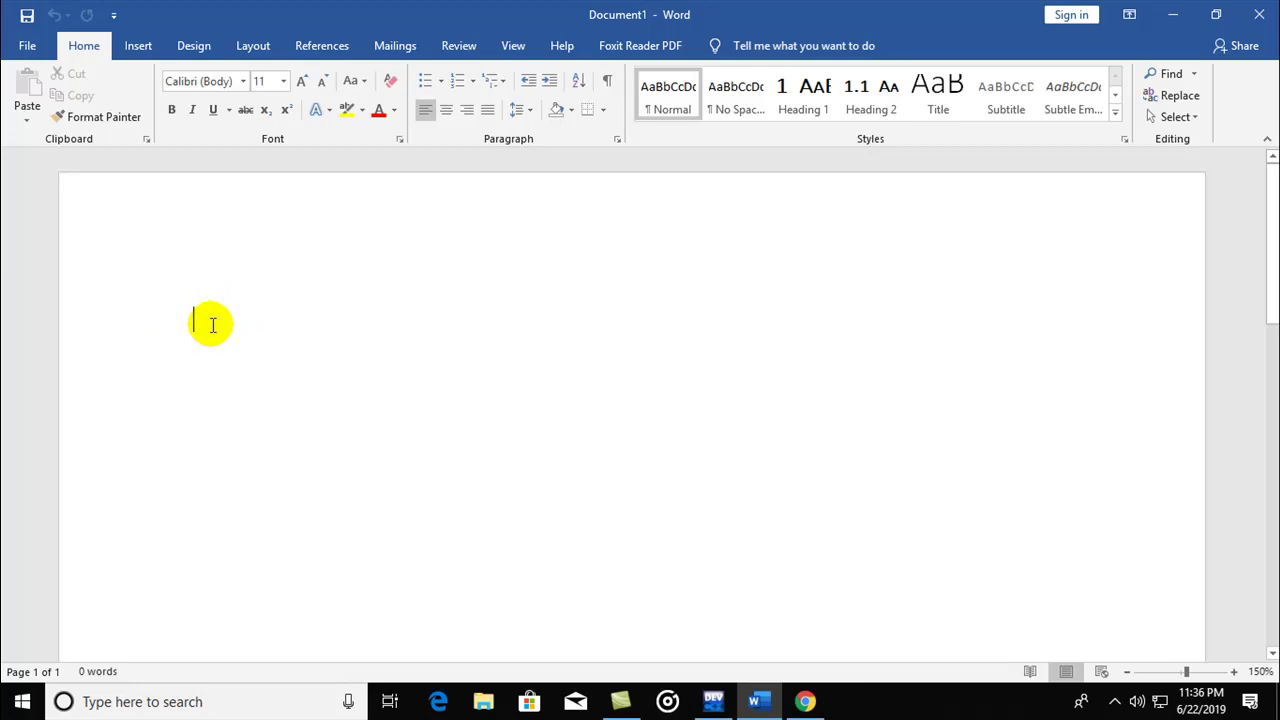
pyautogui.write('=rand(')
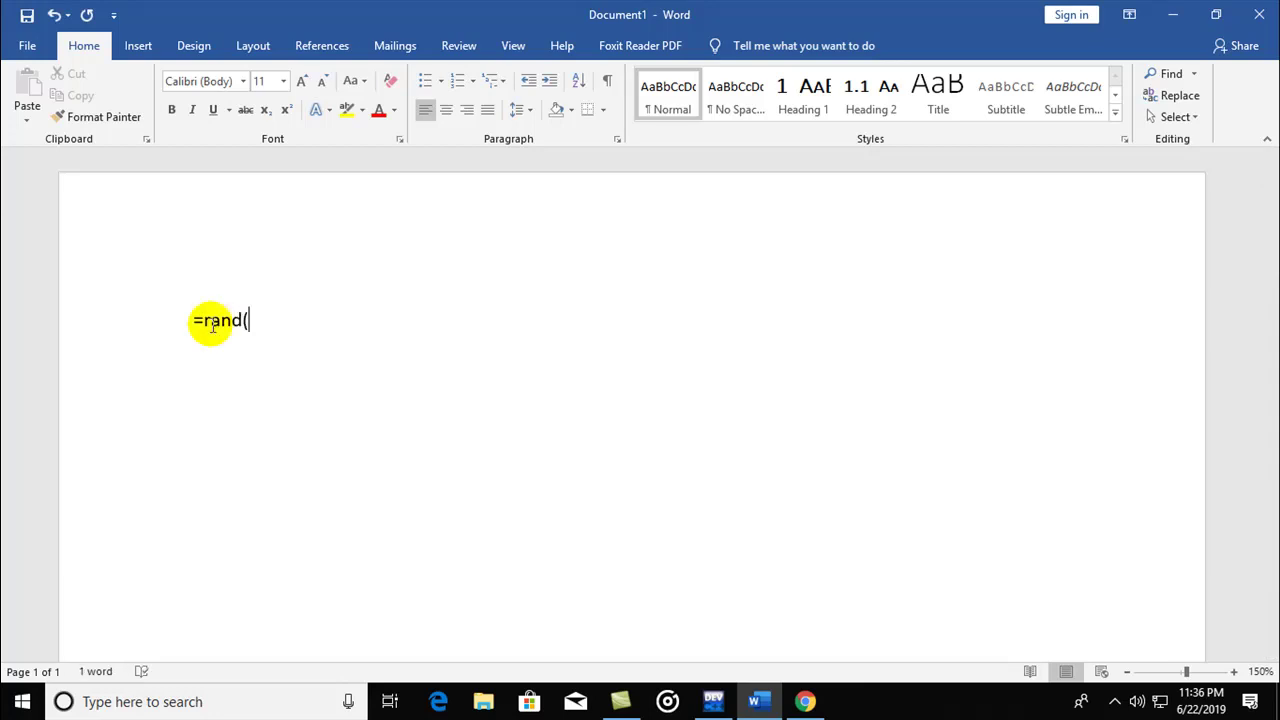
pyautogui.write('2)')
pyautogui.press('Return')
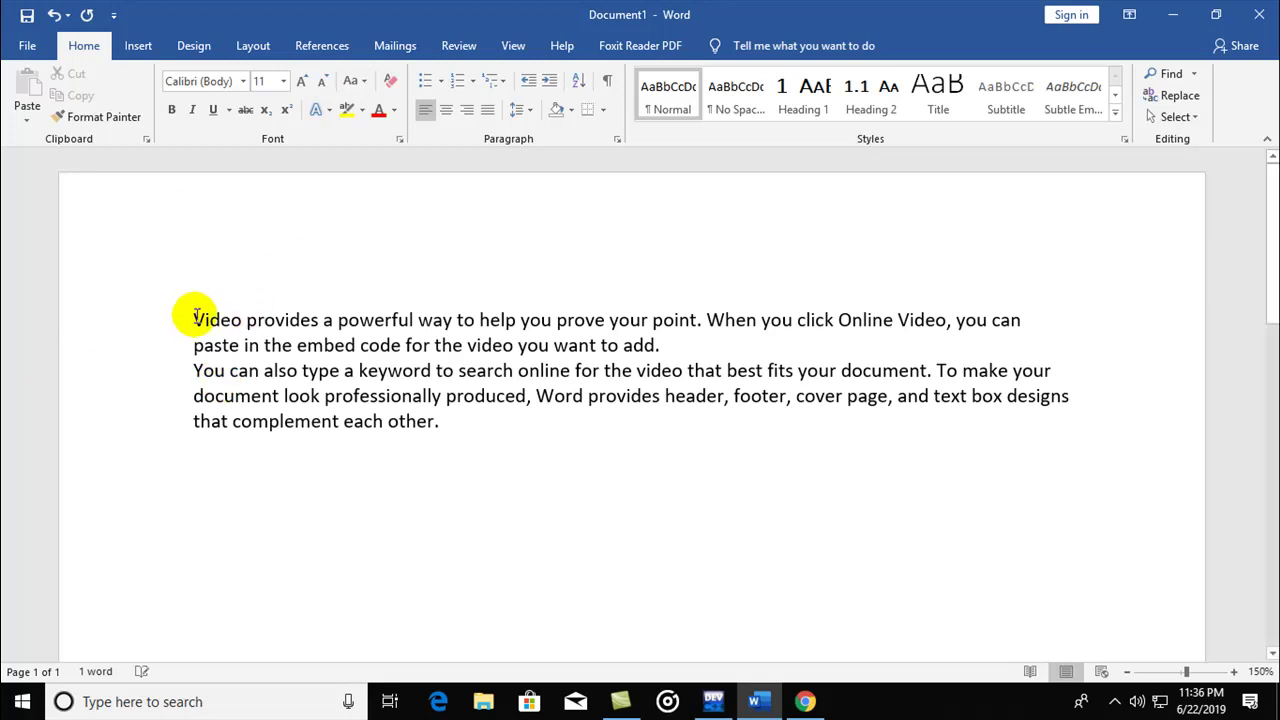
# Step: Insert an empty line above the sample text and retype =rand(2,2) on it
pyautogui.moveTo(197, 318); pyautogui.dragTo(360, 391)
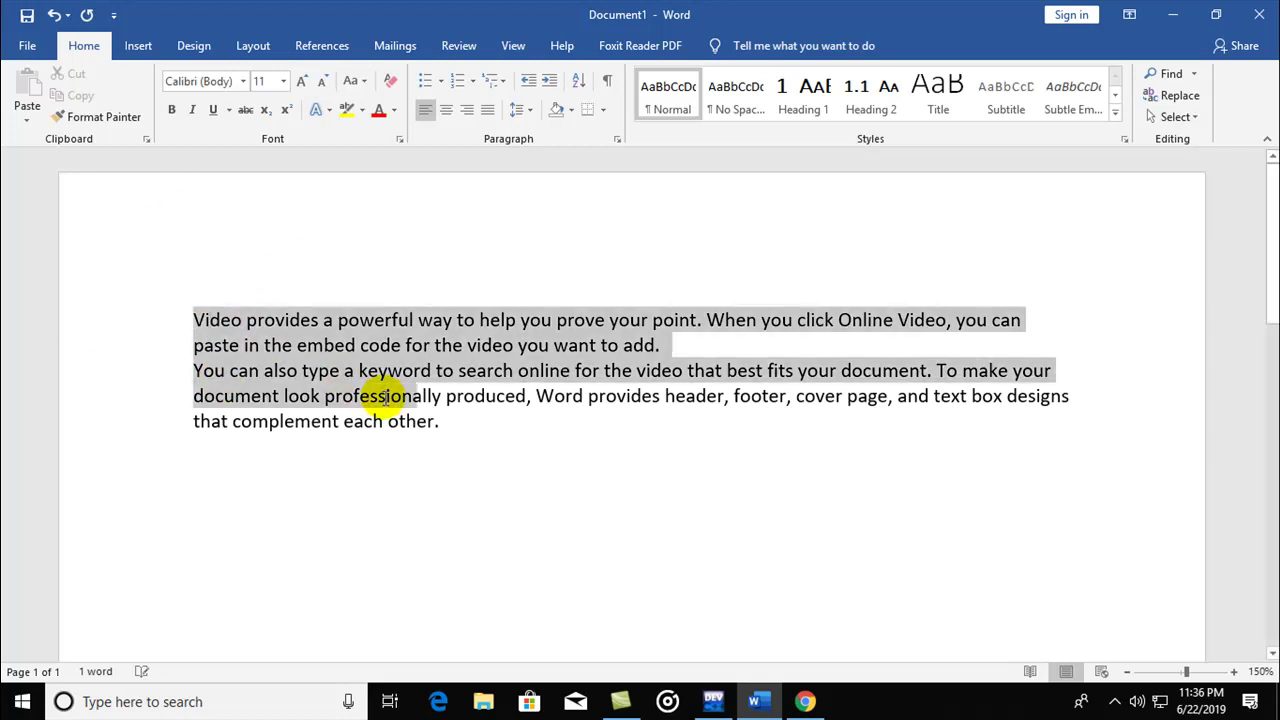
pyautogui.click(194, 318)
pyautogui.press('Return')
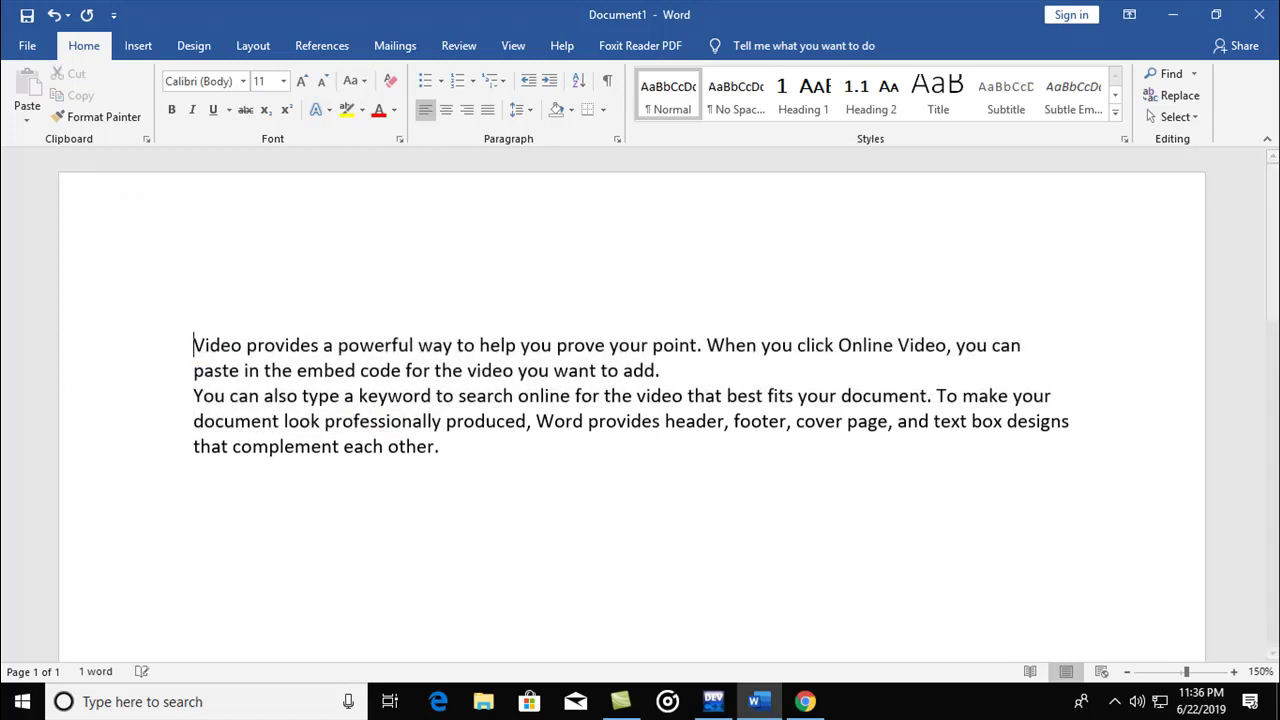
pyautogui.write('=rand(2')
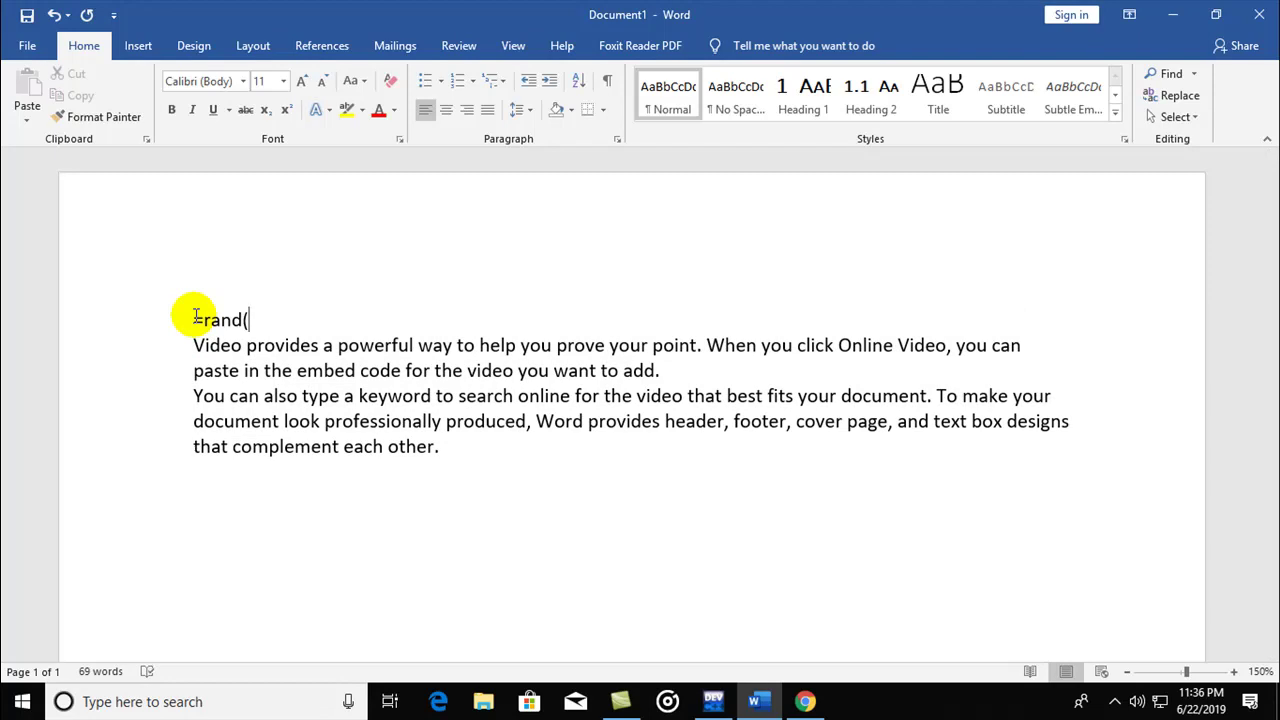
pyautogui.write(',')
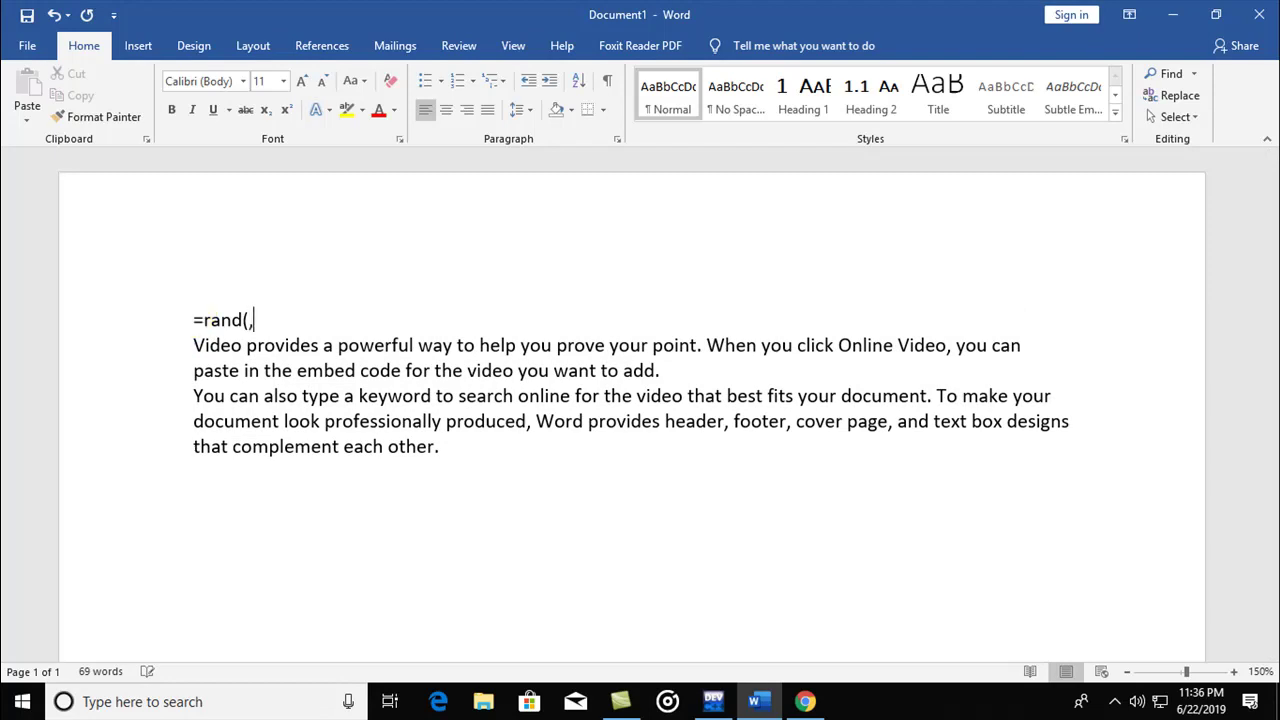
pyautogui.press('BackSpace')
pyautogui.write('2,2)')
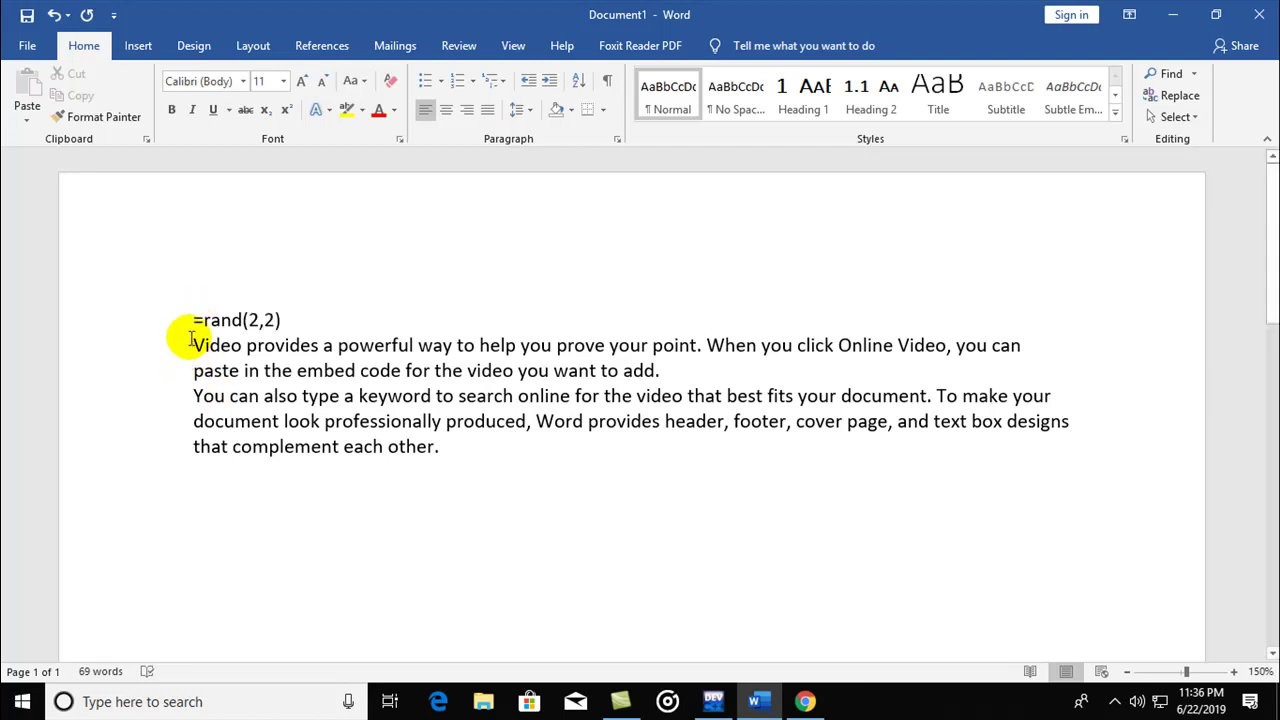
# Step: Format 'Video provides' as 20 pt, bold, underlined and light green
pyautogui.moveTo(190, 341); pyautogui.dragTo(288, 345)
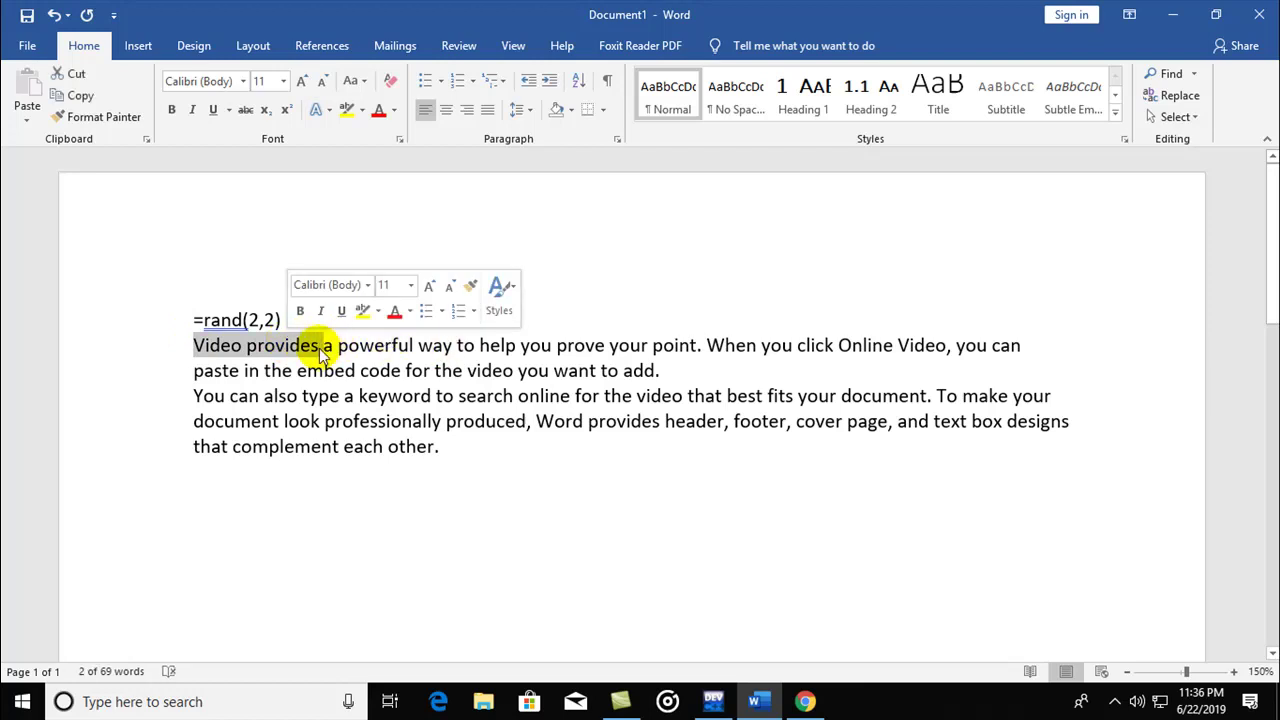
pyautogui.click(284, 82)
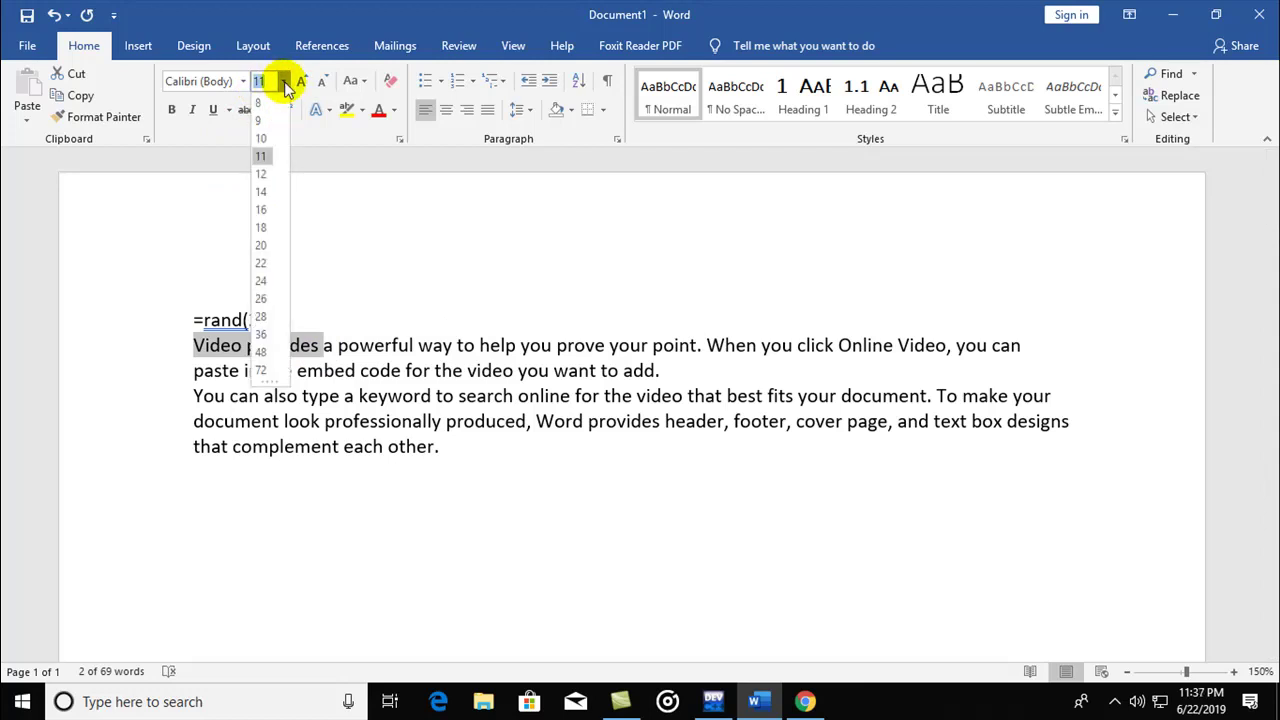
pyautogui.click(260, 245)
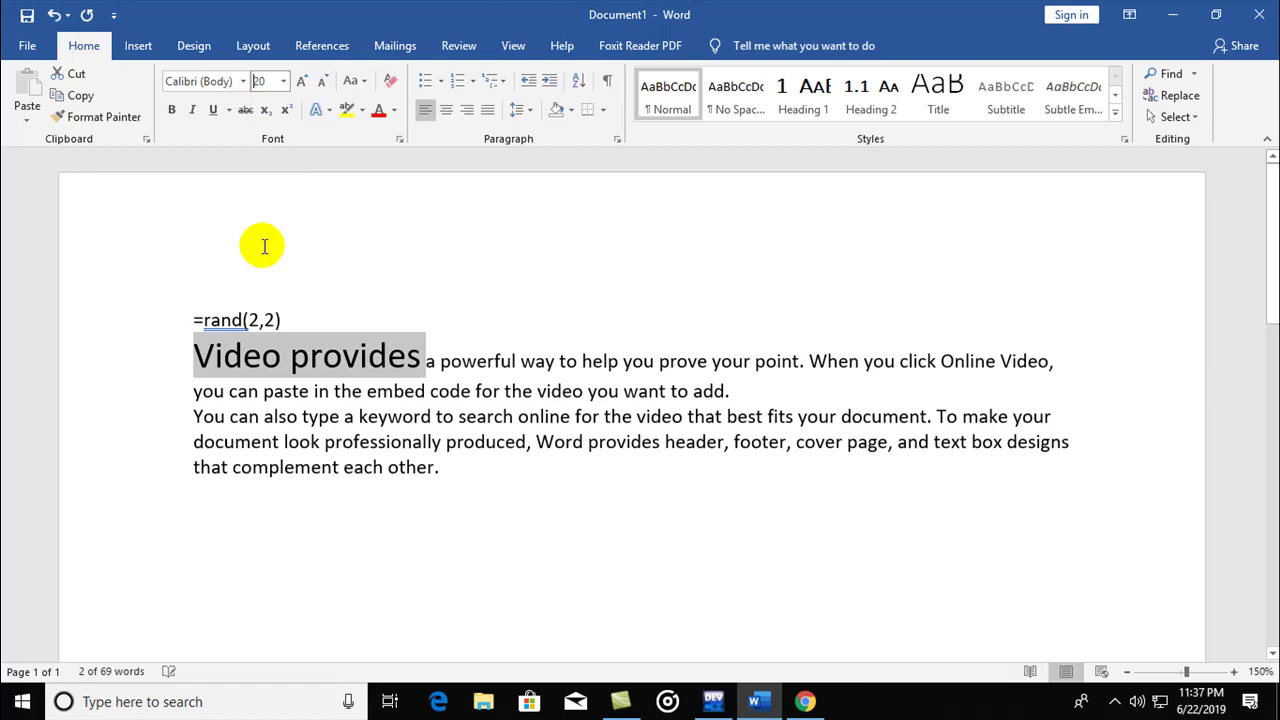
pyautogui.click(171, 112)
pyautogui.click(213, 111)
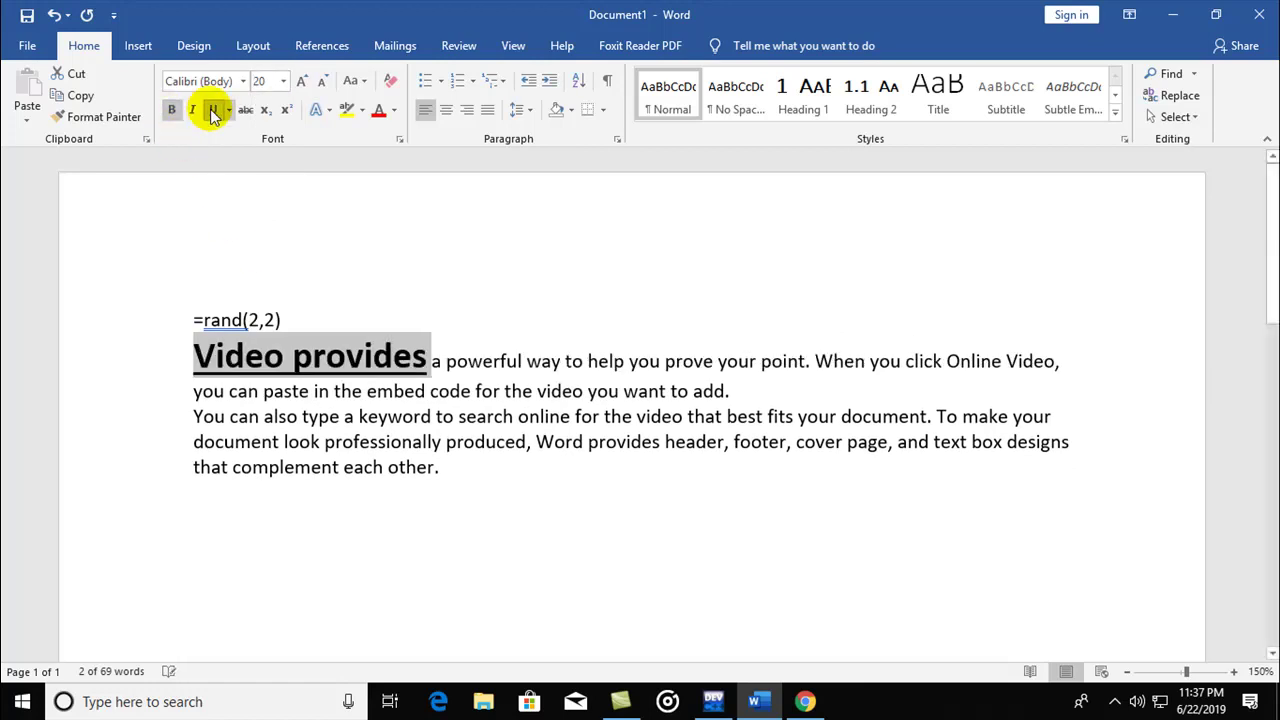
pyautogui.click(396, 110)
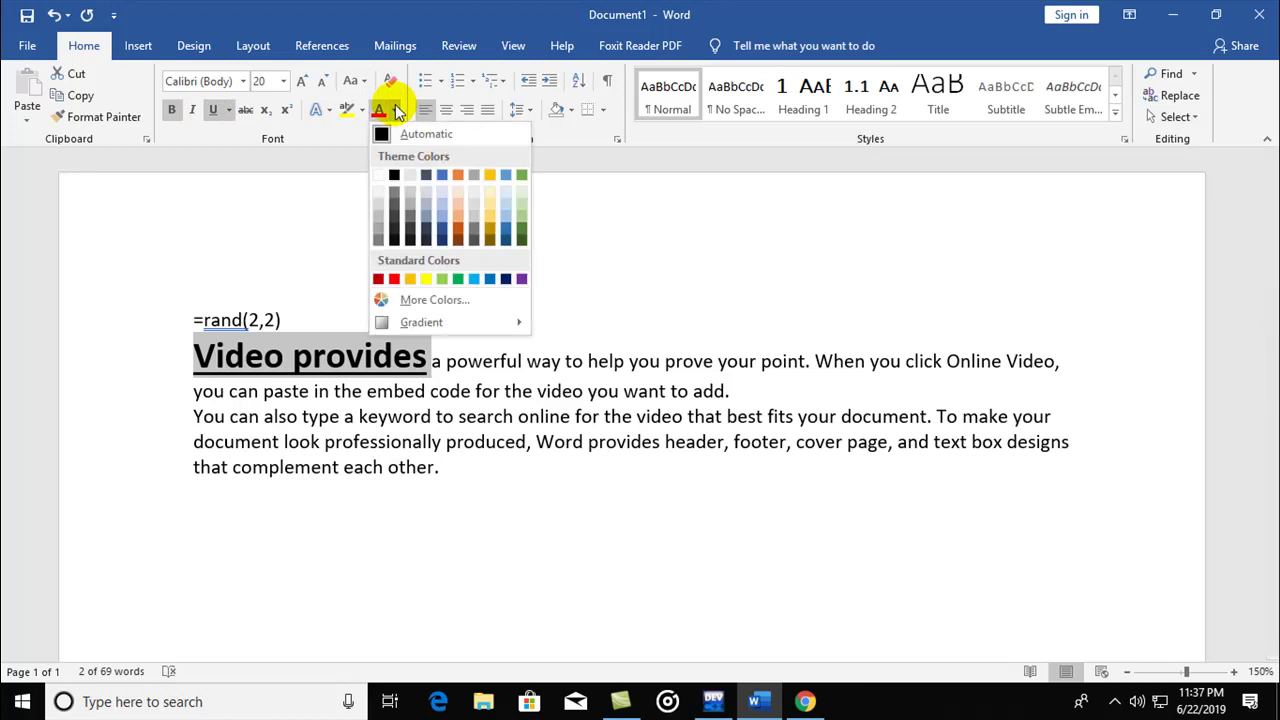
pyautogui.click(441, 279)
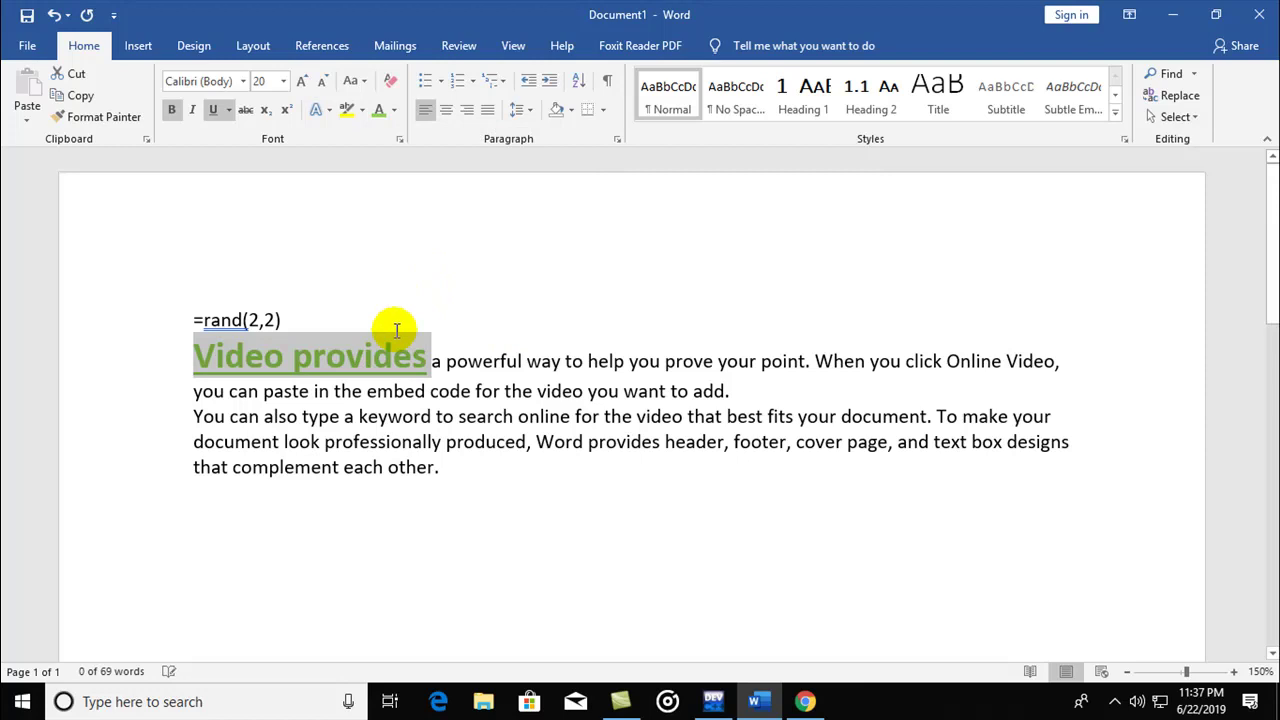
pyautogui.click(416, 388)
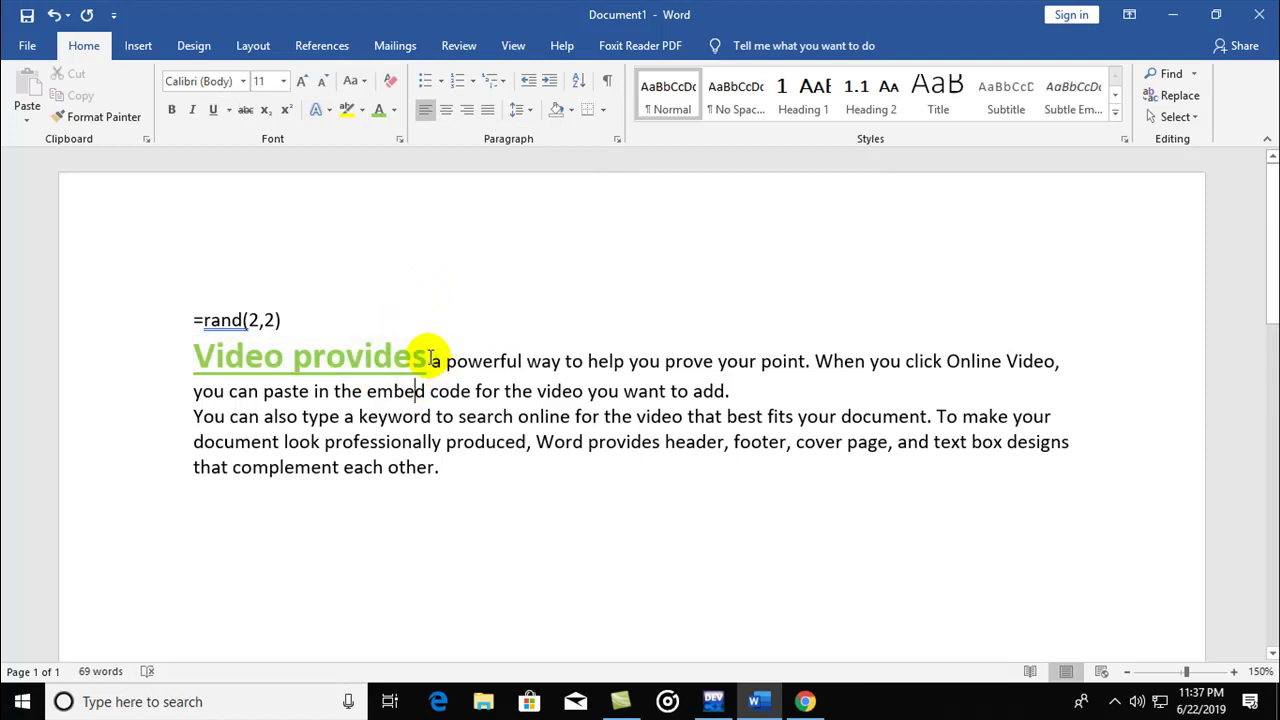
pyautogui.moveTo(430, 358); pyautogui.dragTo(210, 362)
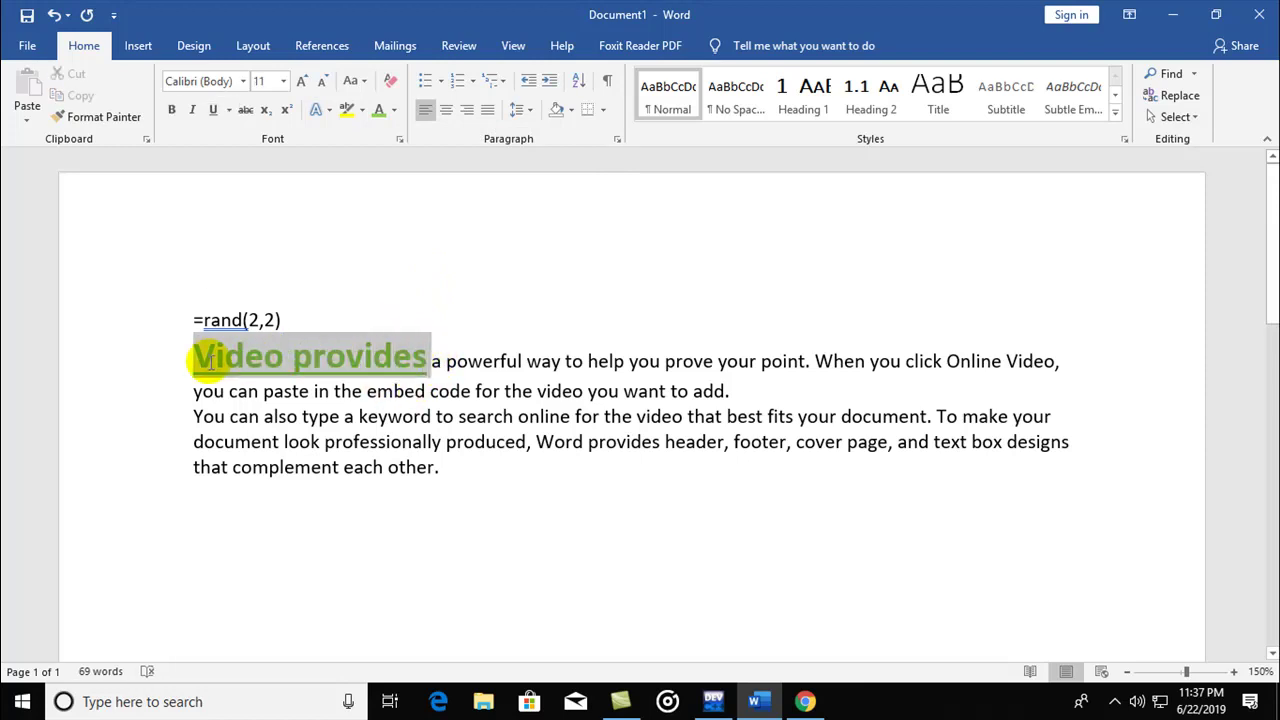
# Step: Use Format Painter to copy the formatting of 'Video provides' onto 'Word provides header'
pyautogui.click(459, 474)
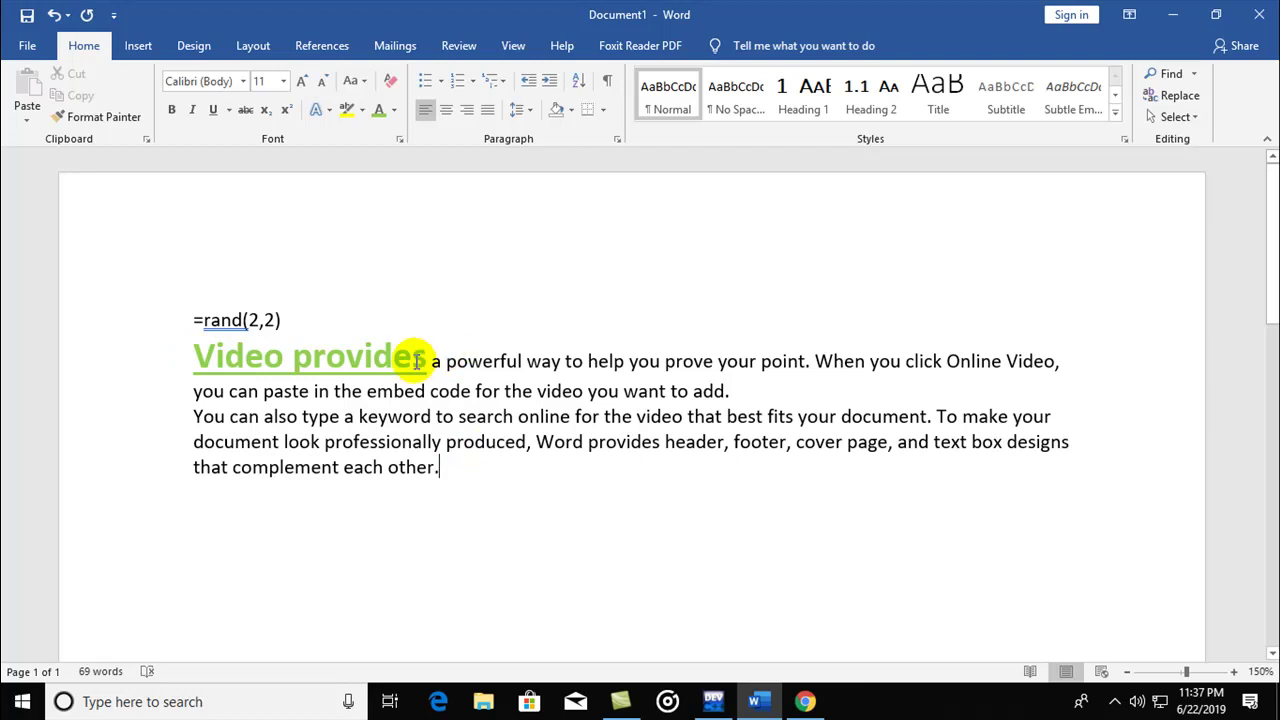
pyautogui.moveTo(428, 360); pyautogui.dragTo(198, 356)
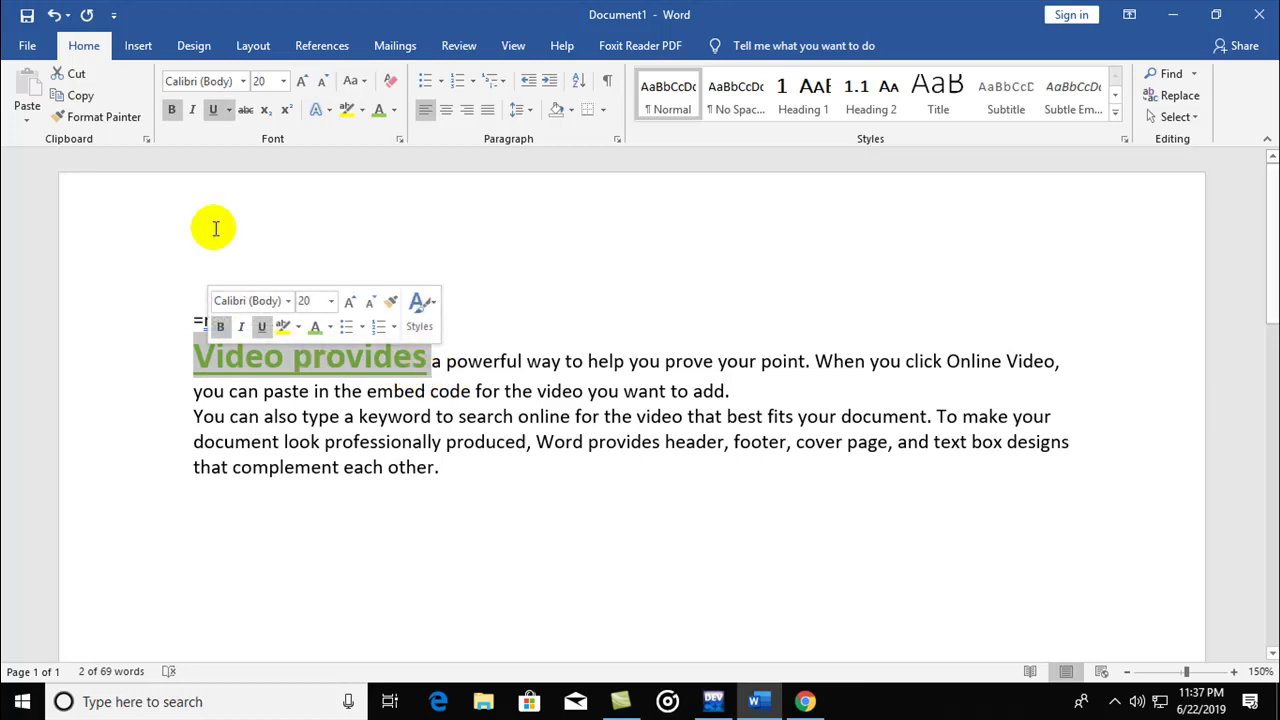
pyautogui.click(105, 116)
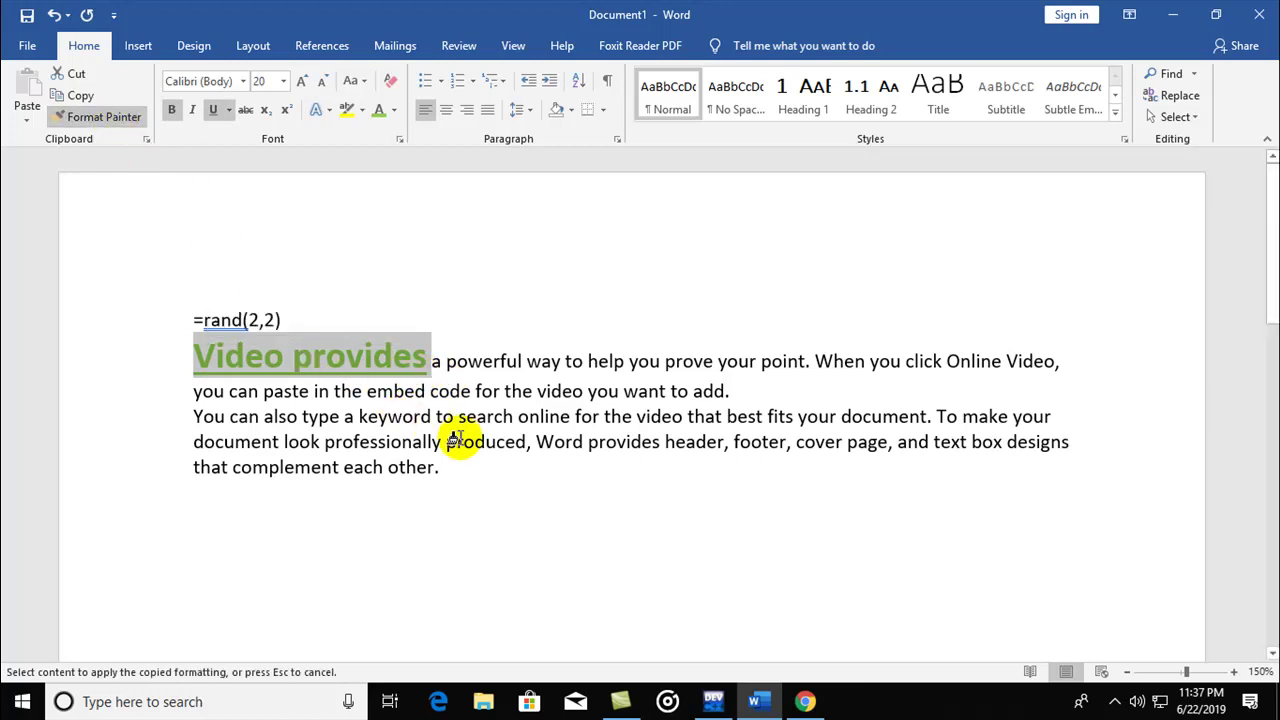
pyautogui.moveTo(536, 441); pyautogui.dragTo(724, 443)
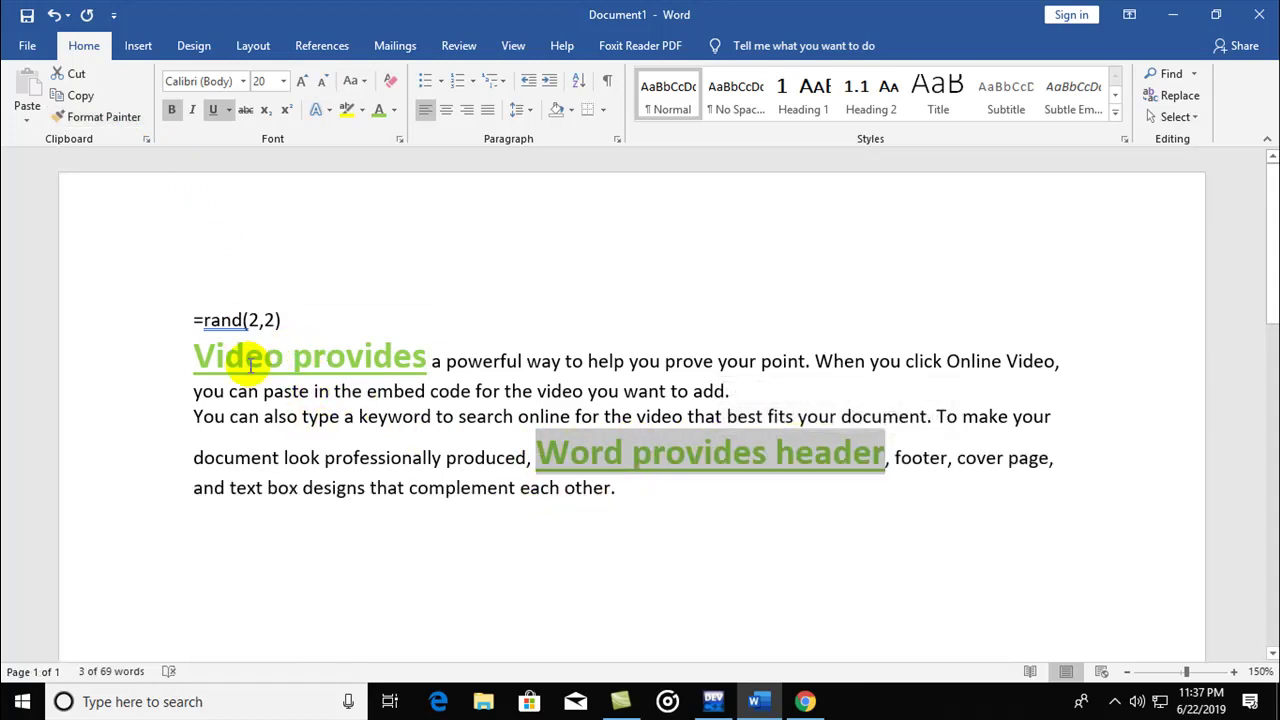
pyautogui.click(300, 357)
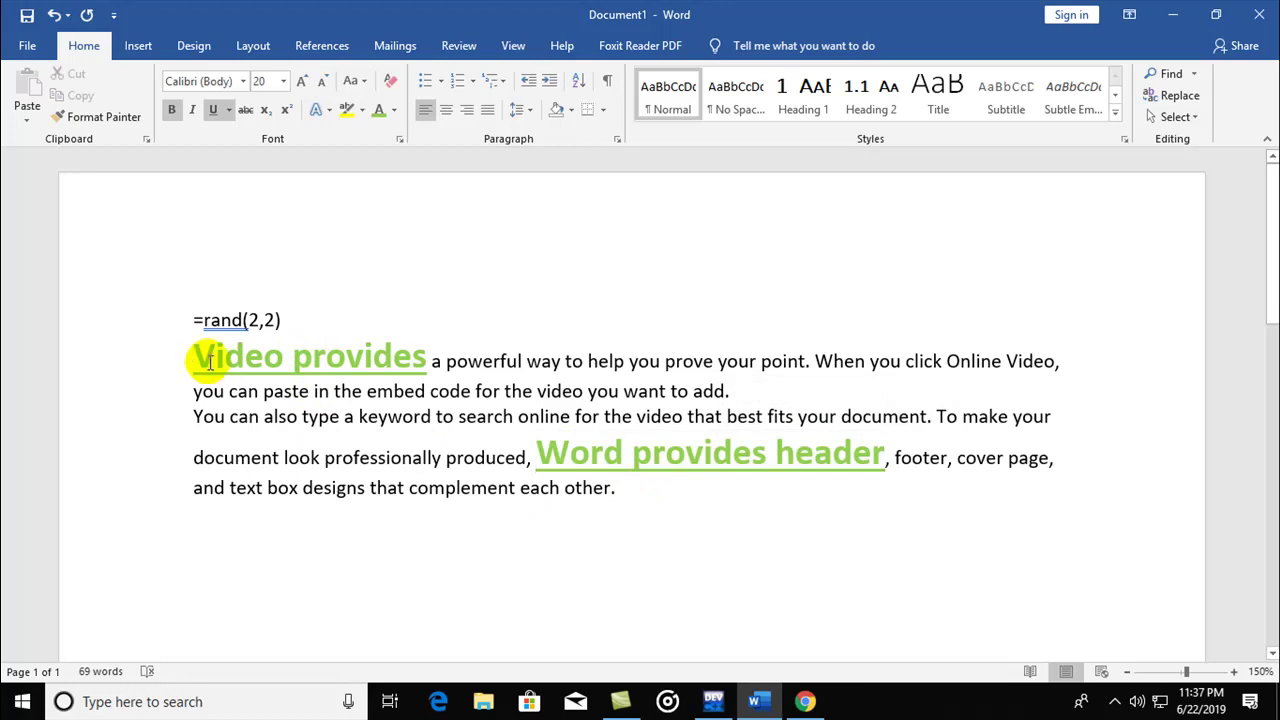
pyautogui.moveTo(535, 455); pyautogui.dragTo(846, 466)
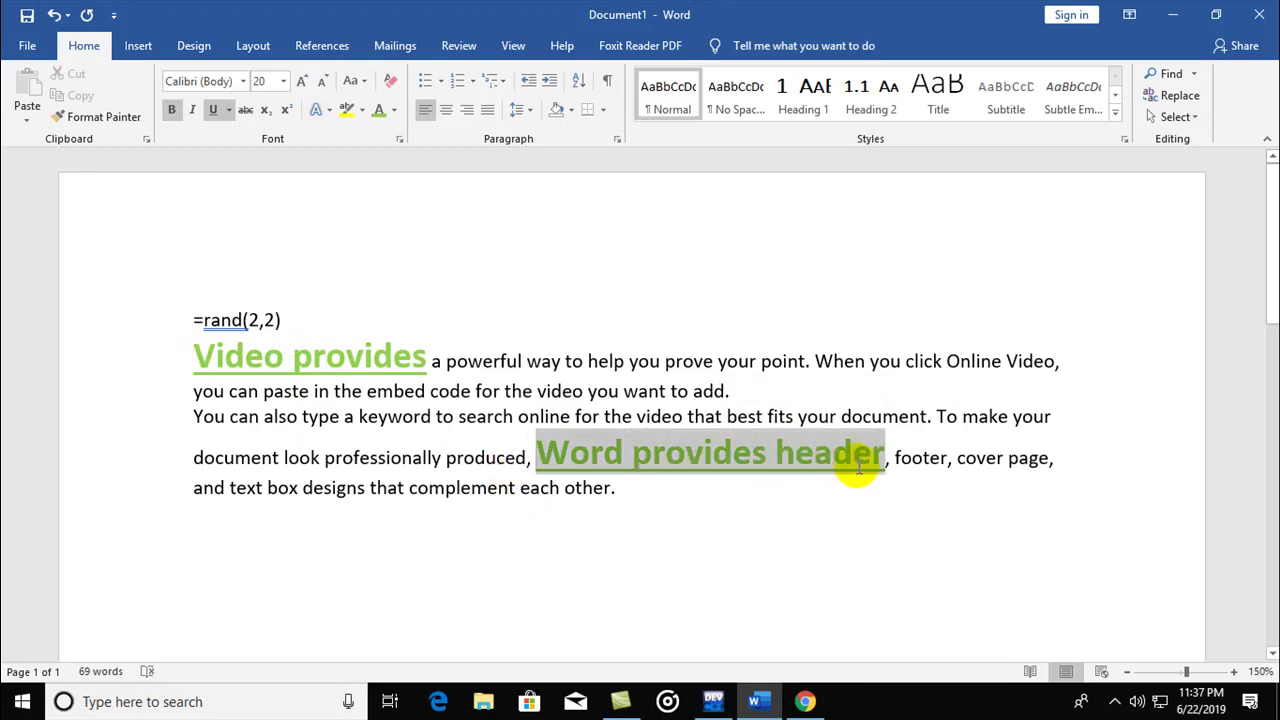
pyautogui.click(693, 500)
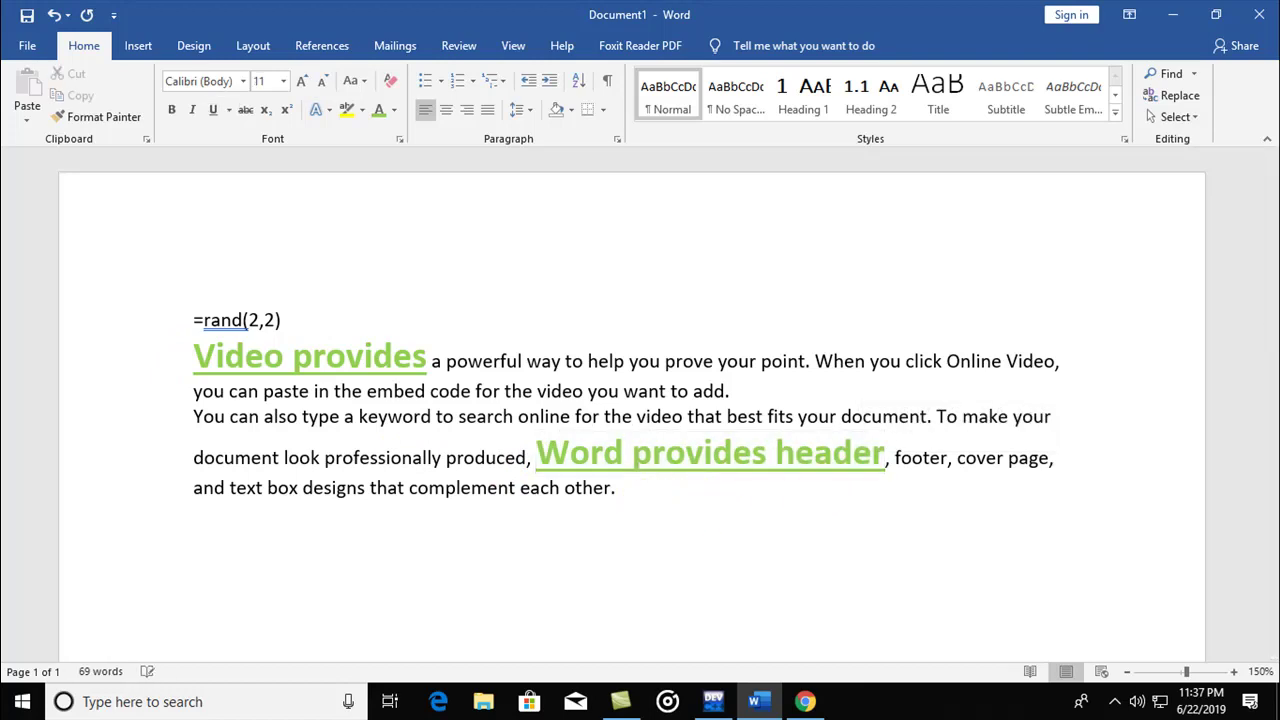
# Step: Type the notes 'Copy – Ctrl + Shift + C' and 'Paste – Ctrl + Shift + C' on separate lines
pyautogui.write('copy- ')
pyautogui.write('trl + Sh')
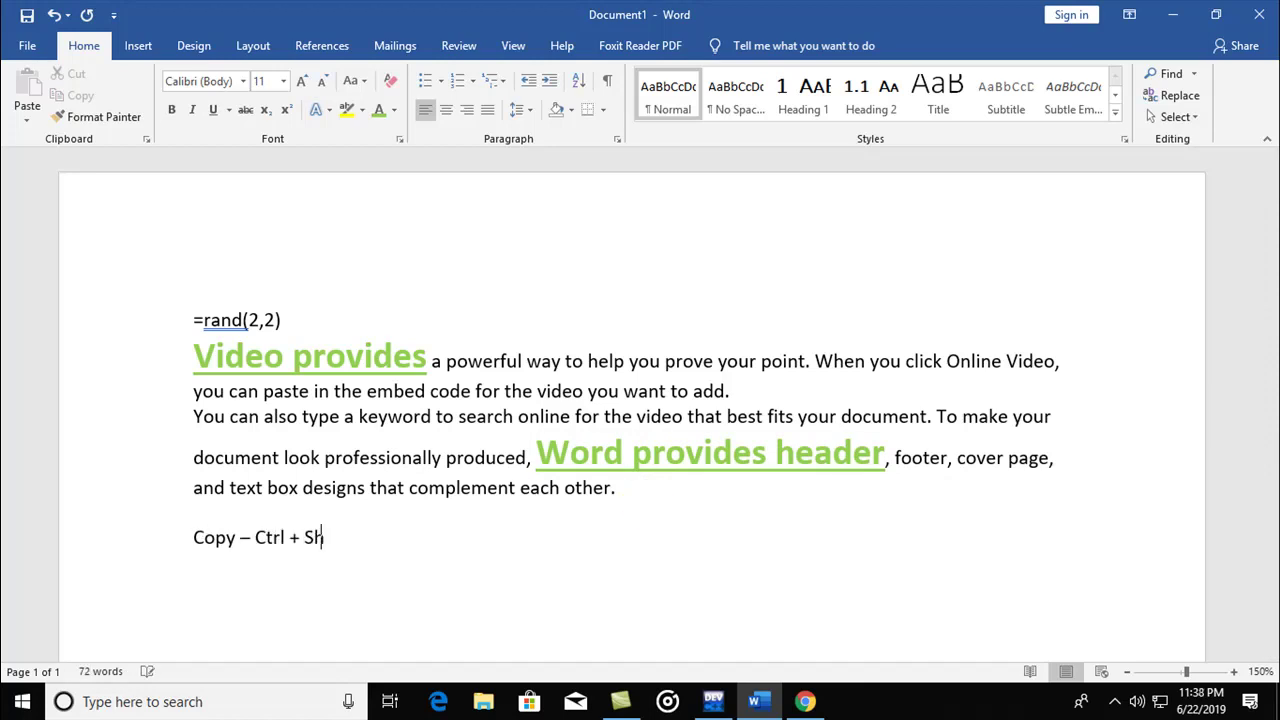
pyautogui.write('  C')
pyautogui.press('Return')
pyautogui.write('Paste')
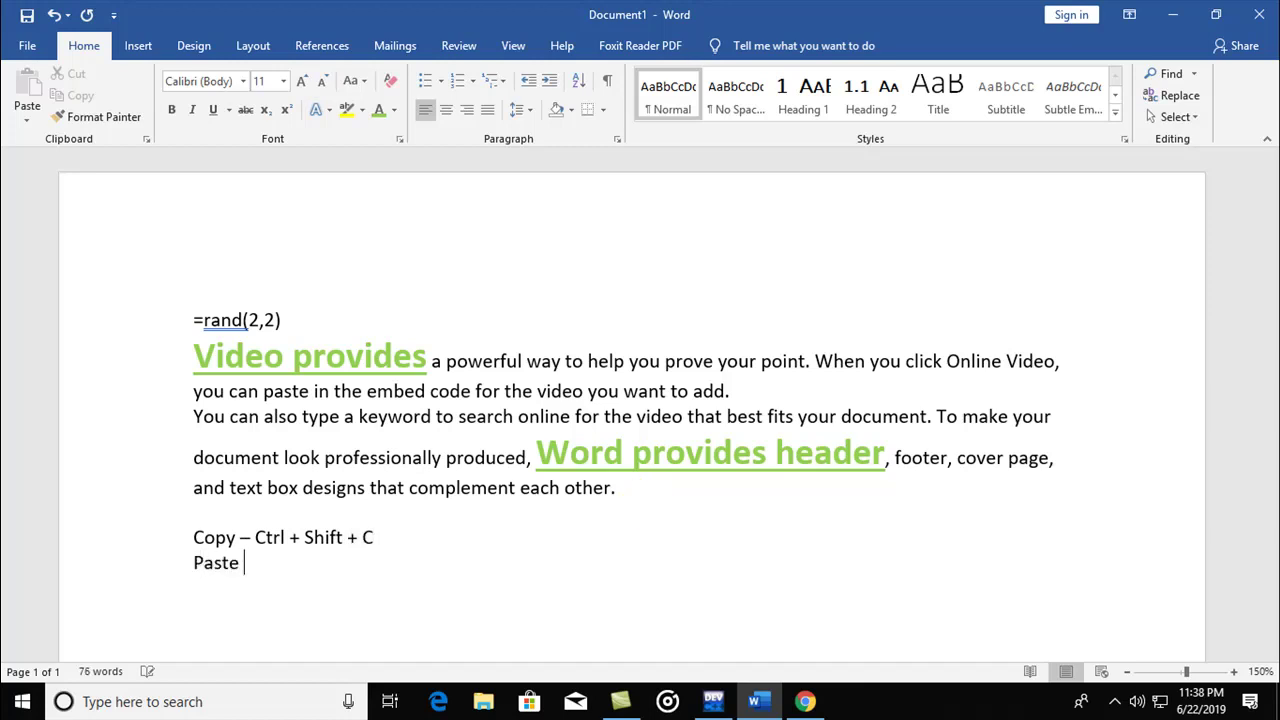
pyautogui.write('C')
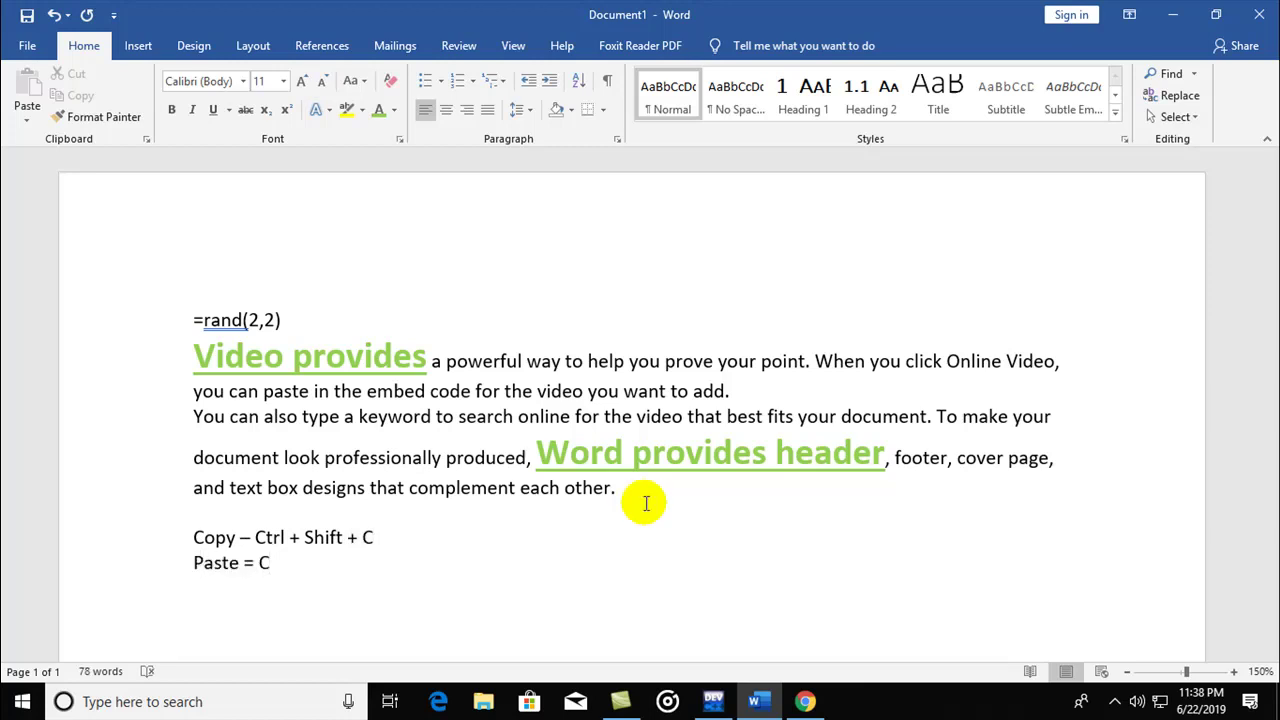
pyautogui.press('BackSpace')
pyautogui.press('BackSpace')
pyautogui.press('BackSpace')
pyautogui.write('Ctrl + ')
pyautogui.write('Shift + C')
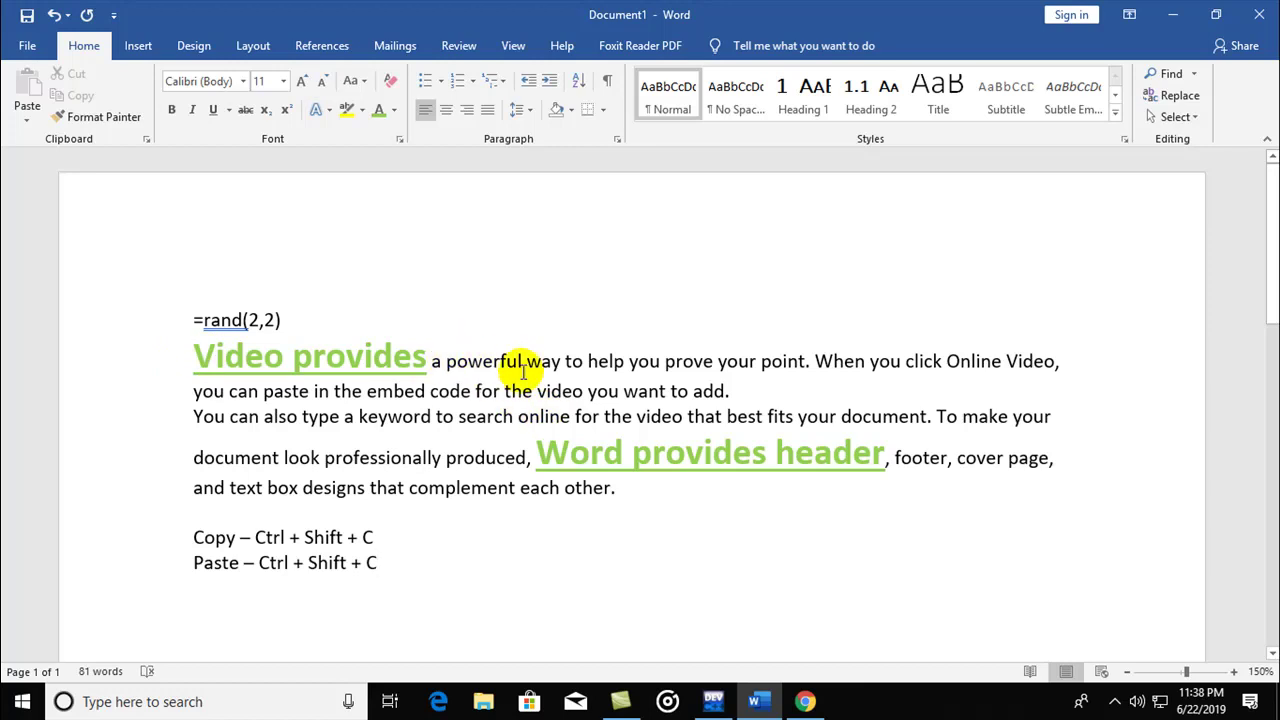
# Step: Make the phrase 'powerful way to help you prove' bold and underlined
pyautogui.moveTo(523, 372); pyautogui.dragTo(712, 366)
pyautogui.click(213, 111)
pyautogui.click(171, 110)
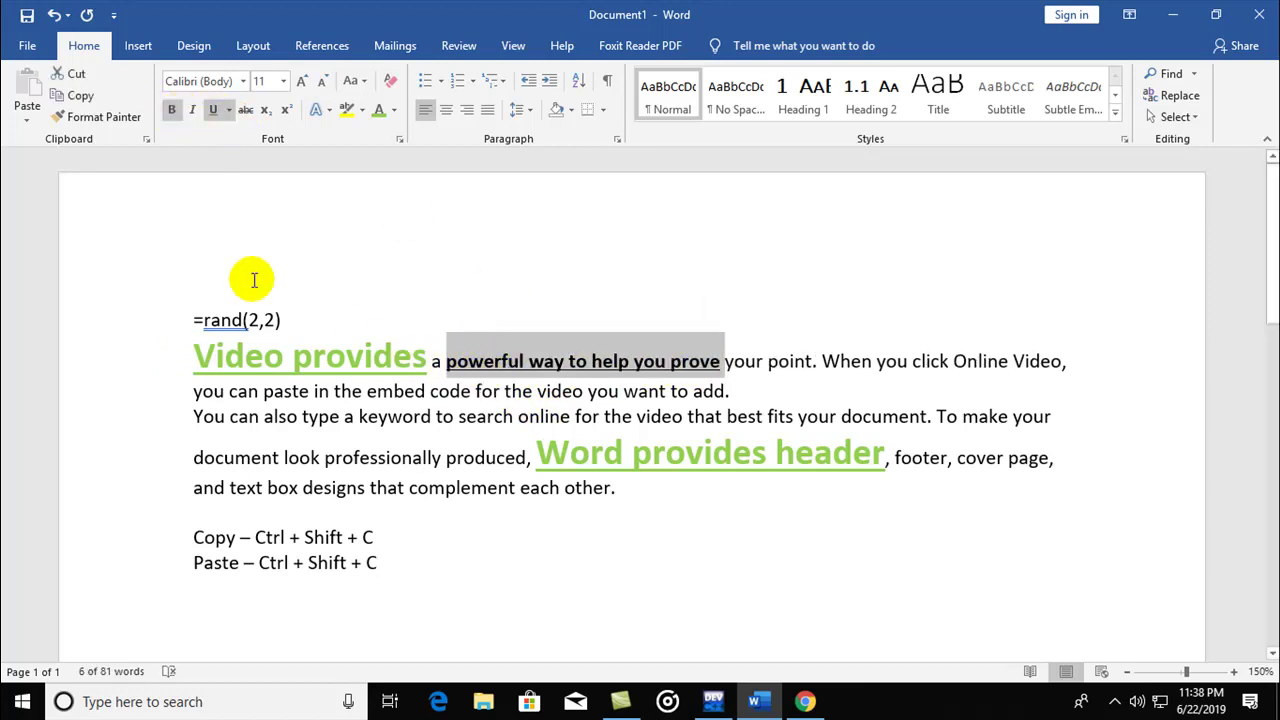
pyautogui.click(440, 361)
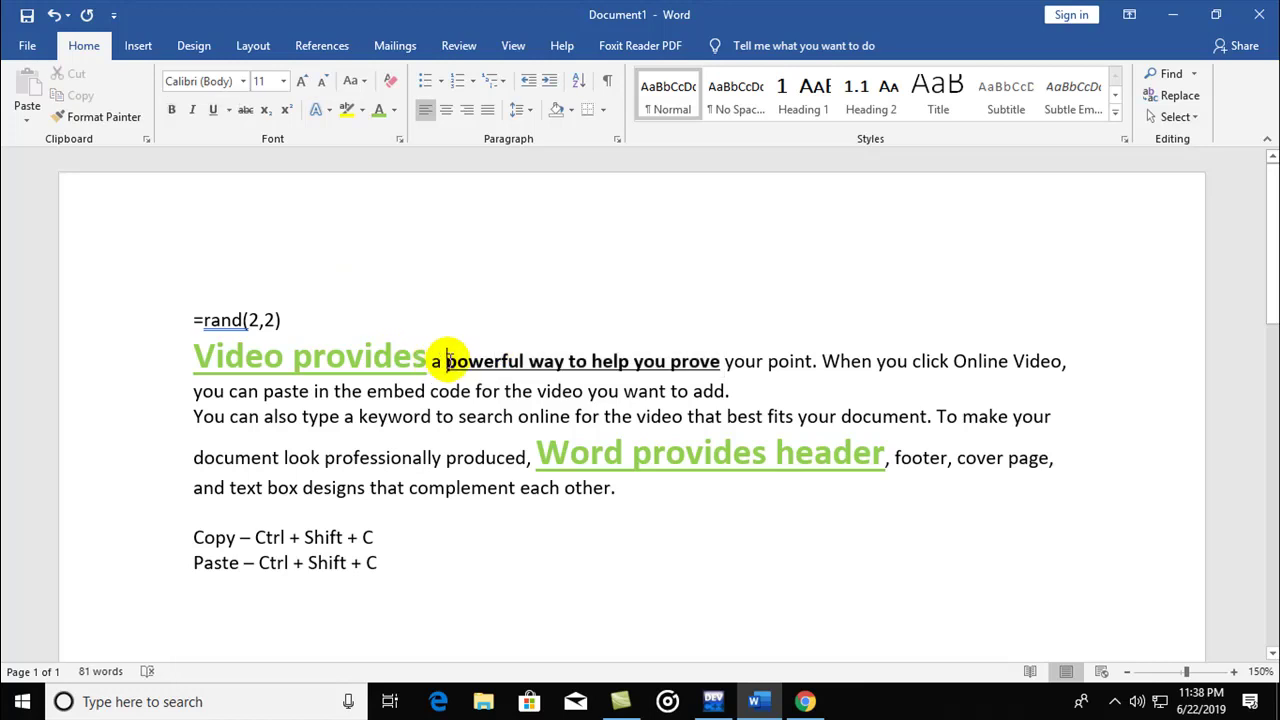
pyautogui.moveTo(432, 361)
pyautogui.mouseDown()
pyautogui.moveTo(722, 386)
pyautogui.moveTo(724, 362)
pyautogui.mouseUp()
pyautogui.click(447, 362)
pyautogui.moveTo(447, 362); pyautogui.dragTo(722, 362)
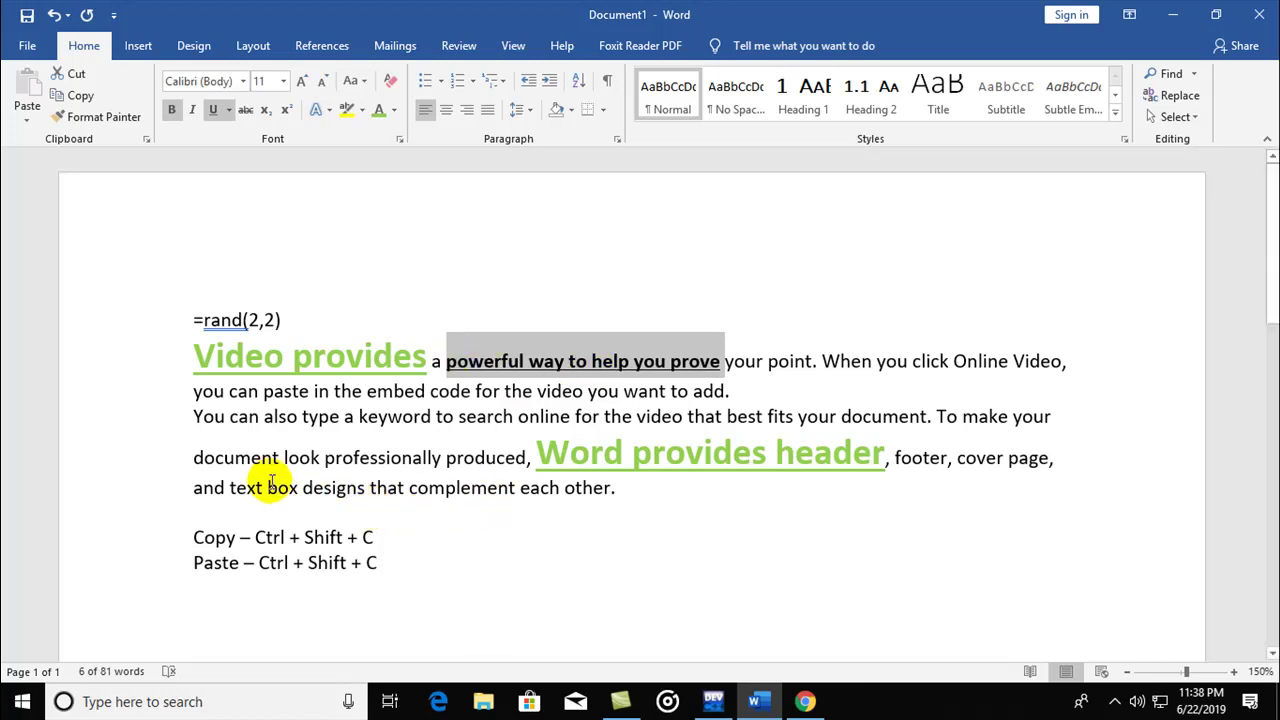
# Step: Paste the copied bold underline formatting onto 'text box designs' with Ctrl+Shift+V
pyautogui.click(232, 486)
pyautogui.moveTo(232, 486); pyautogui.dragTo(366, 487)
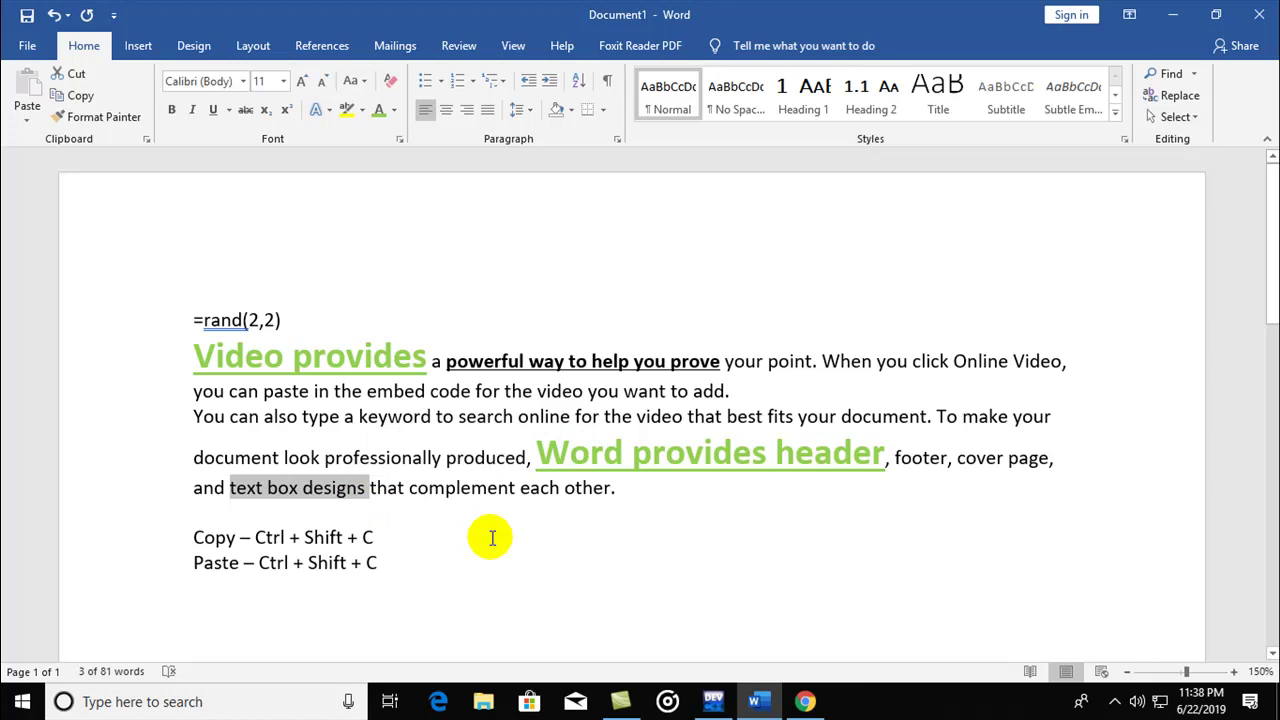
pyautogui.hotkey('ctrl', 'shift', 'v')
# Step: Correct the Paste note so it reads 'Ctrl + Shift + v'
pyautogui.click(395, 565)
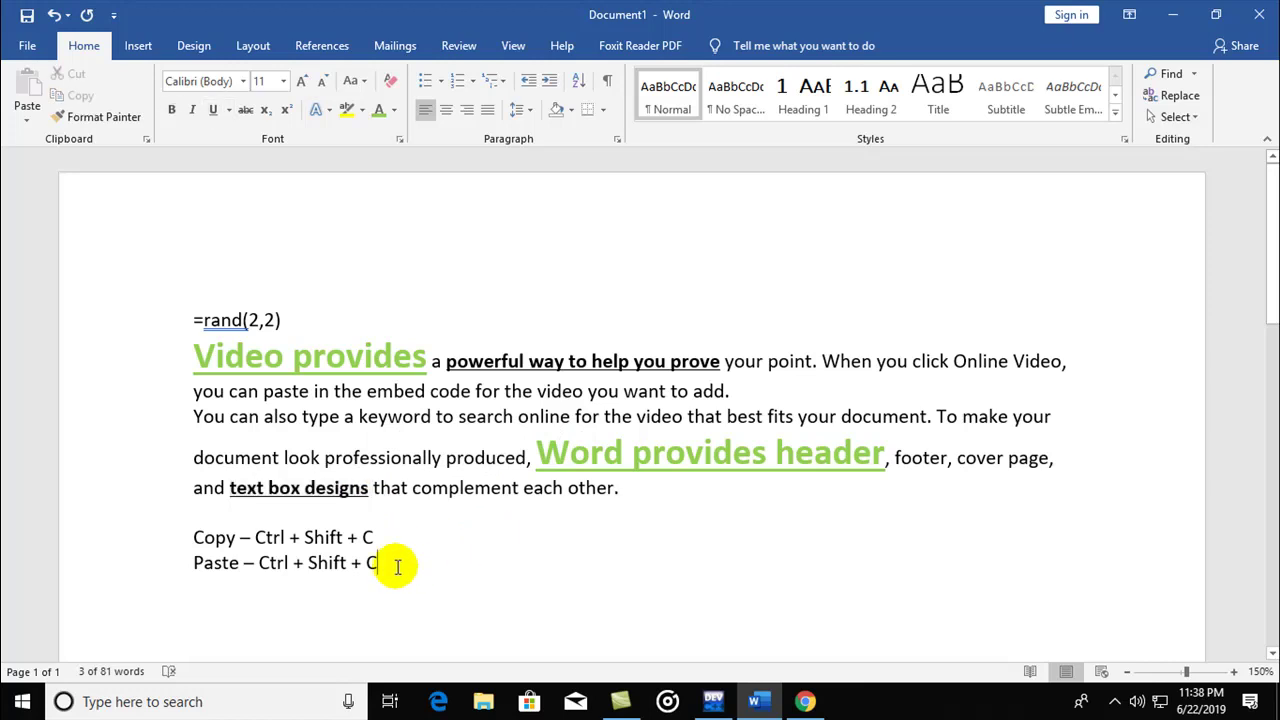
pyautogui.press('BackSpace')
pyautogui.write('v')
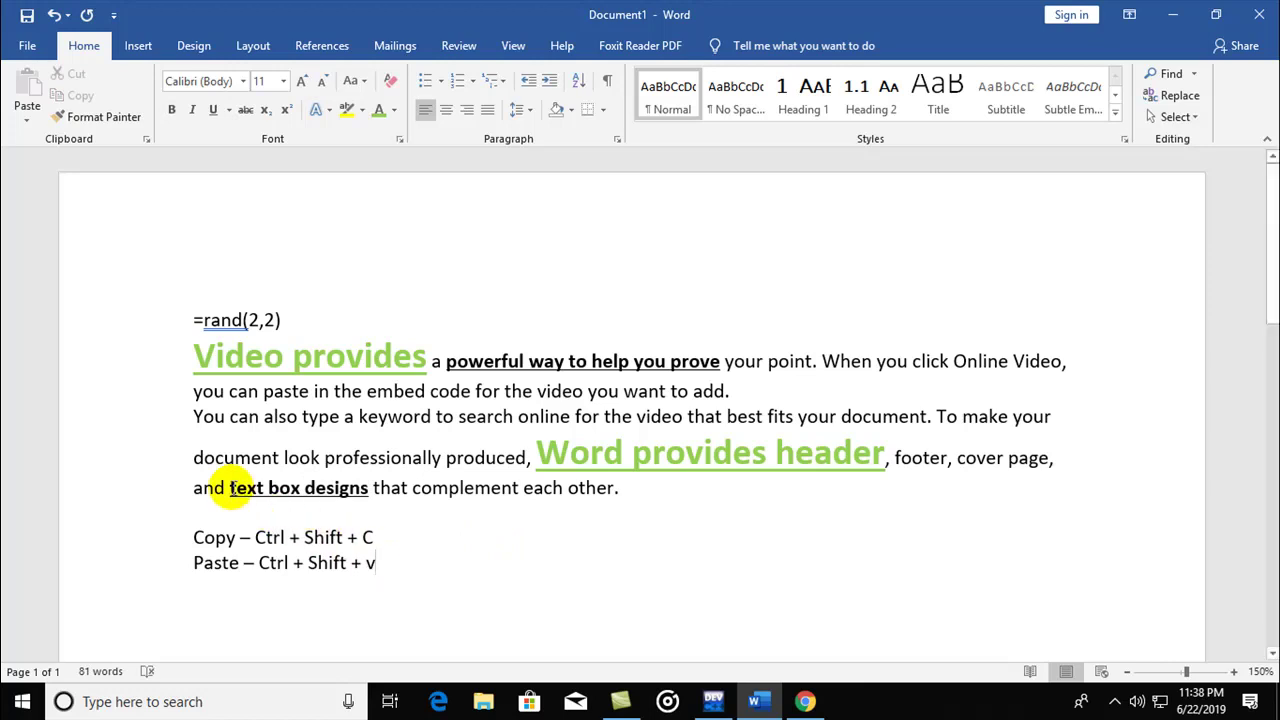
pyautogui.moveTo(268, 490); pyautogui.dragTo(343, 492)
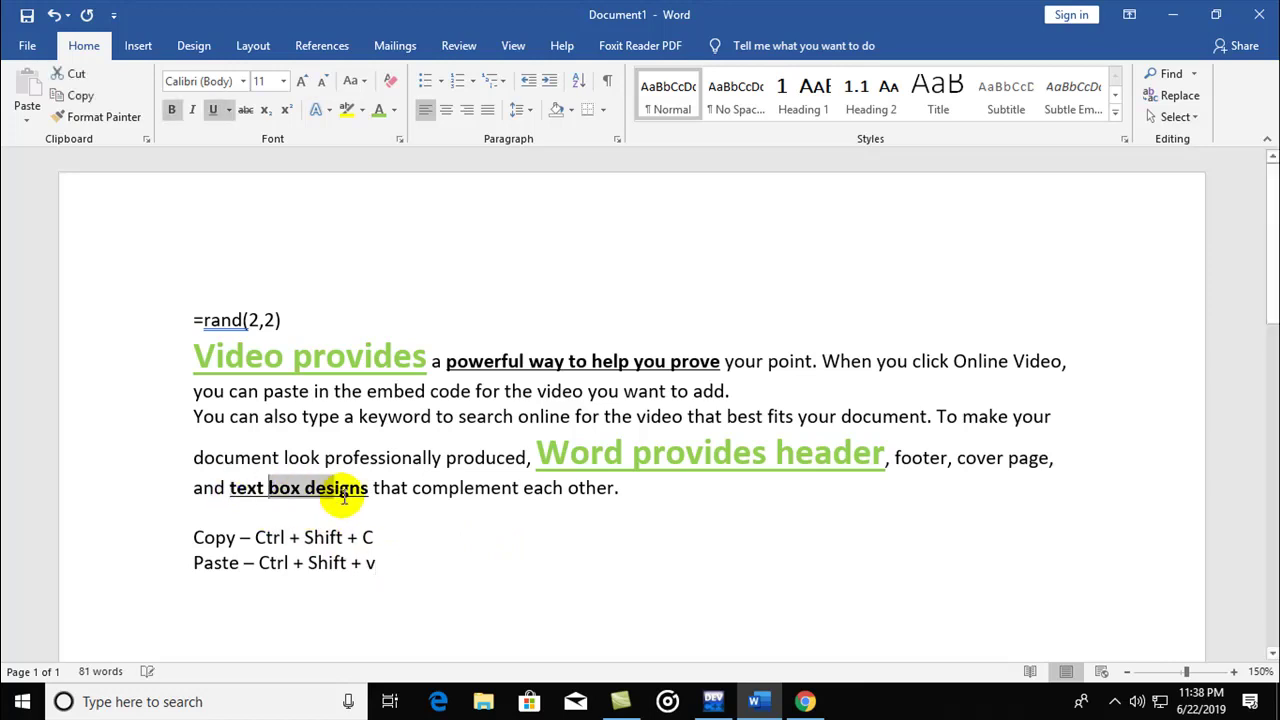
pyautogui.click(502, 361)
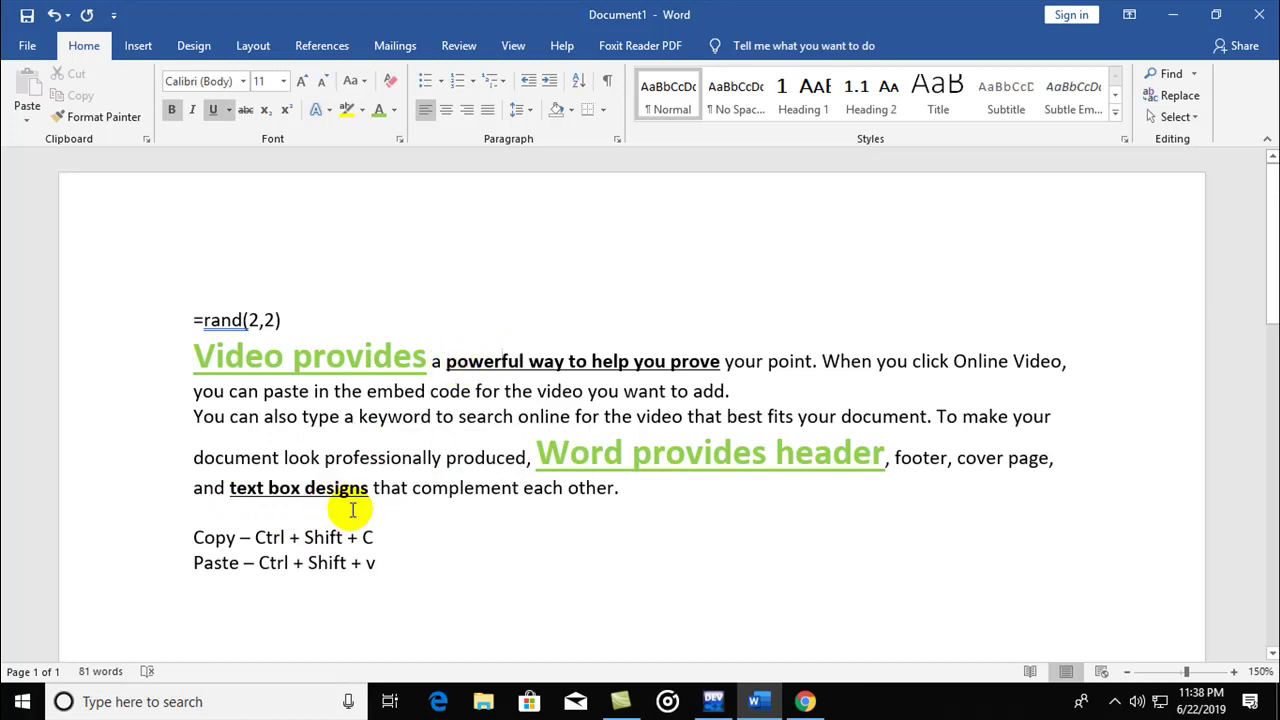
pyautogui.click(389, 542)
# Step: Add an empty line below the Paste note
pyautogui.scroll(-1, 389, 544)
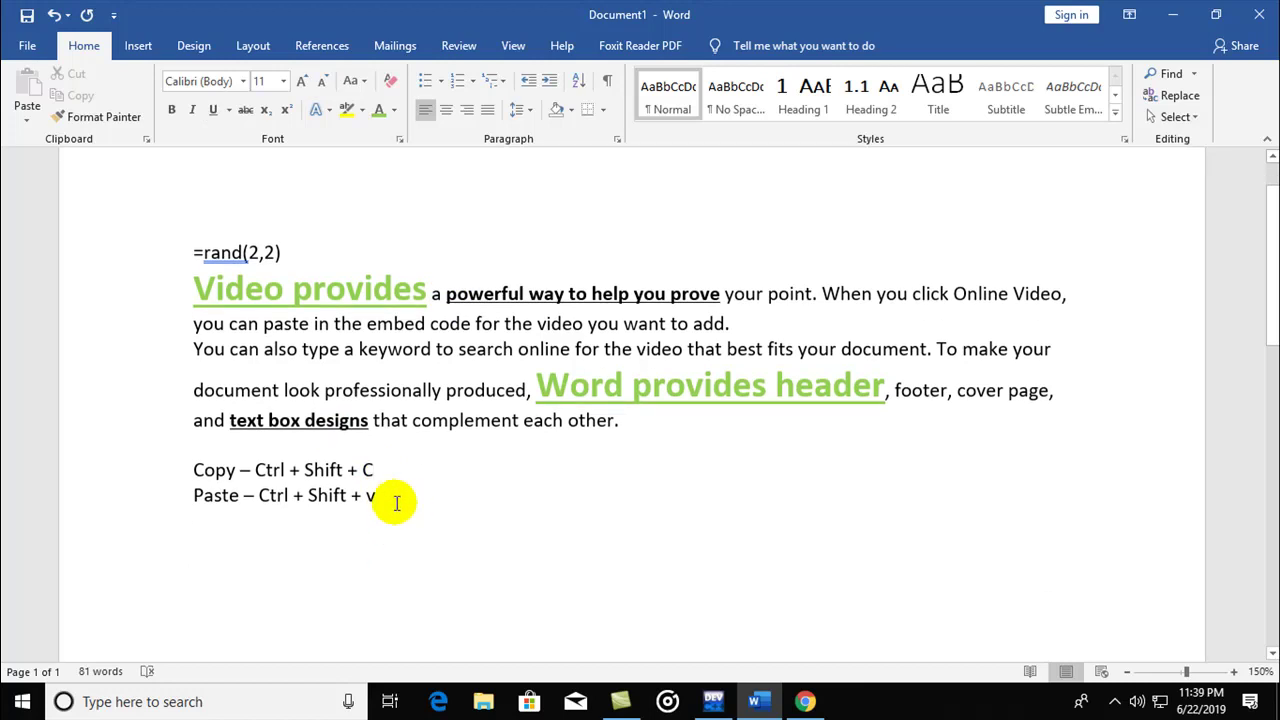
pyautogui.press('Down')
pyautogui.press('Return')
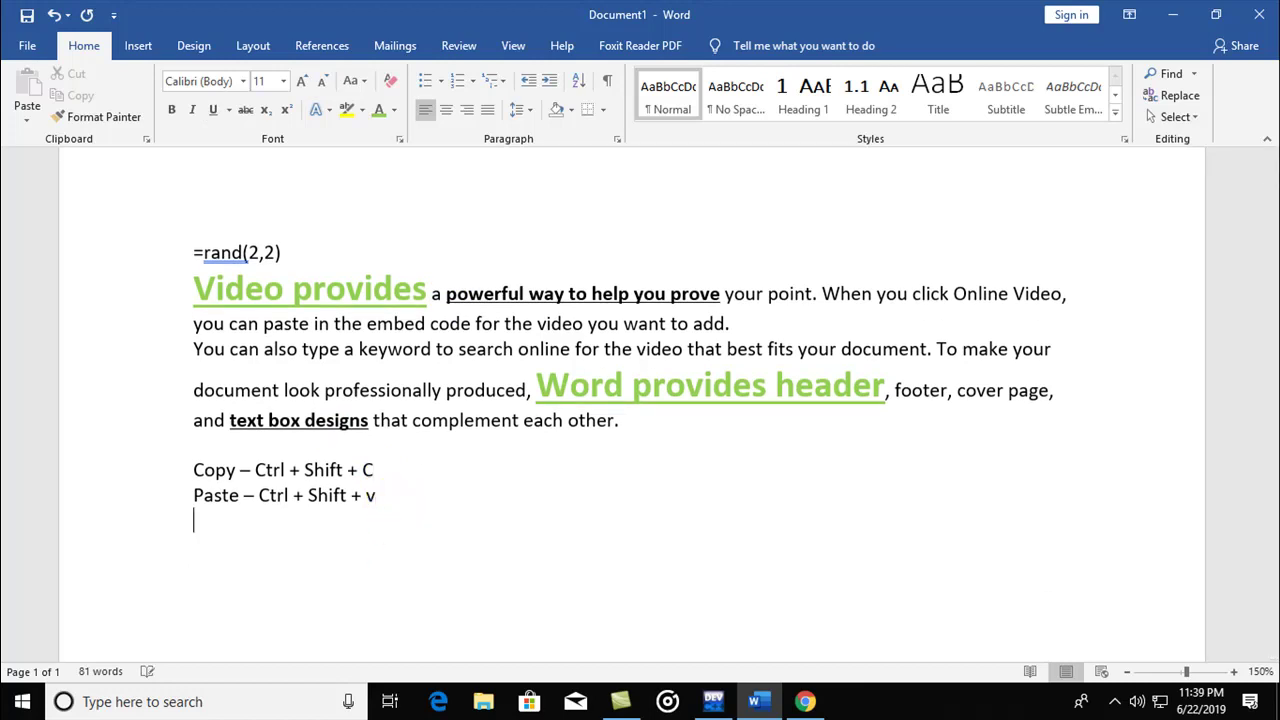
pyautogui.scroll(1, 408, 460)
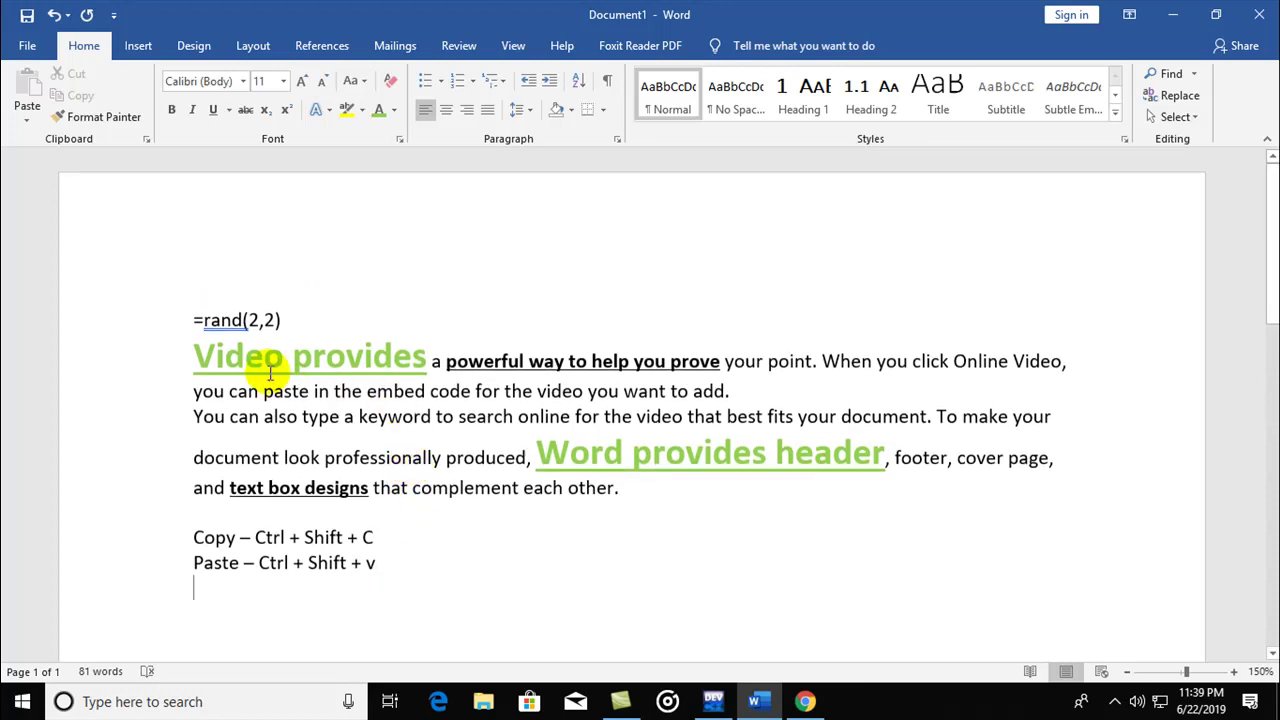
# Step: Change 'Word provides header' to the Bernard MT Condensed font
pyautogui.moveTo(199, 357); pyautogui.dragTo(397, 366)
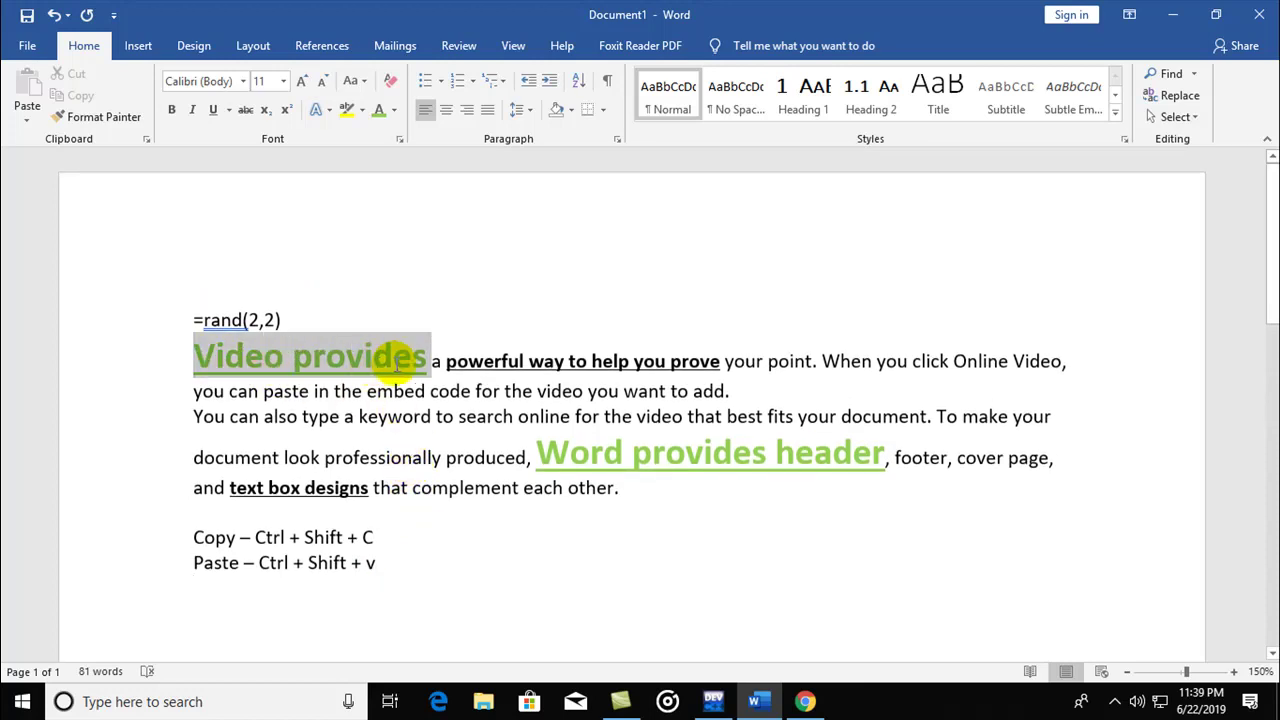
pyautogui.click(244, 81)
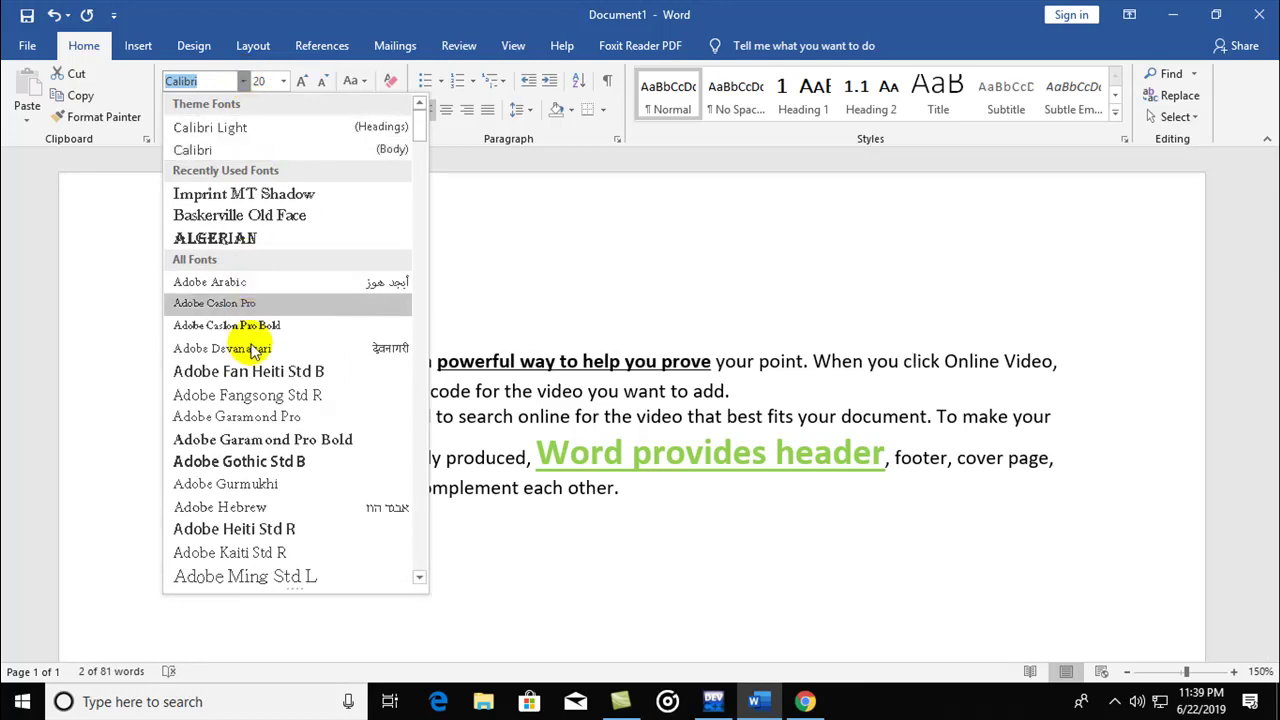
pyautogui.click(552, 398)
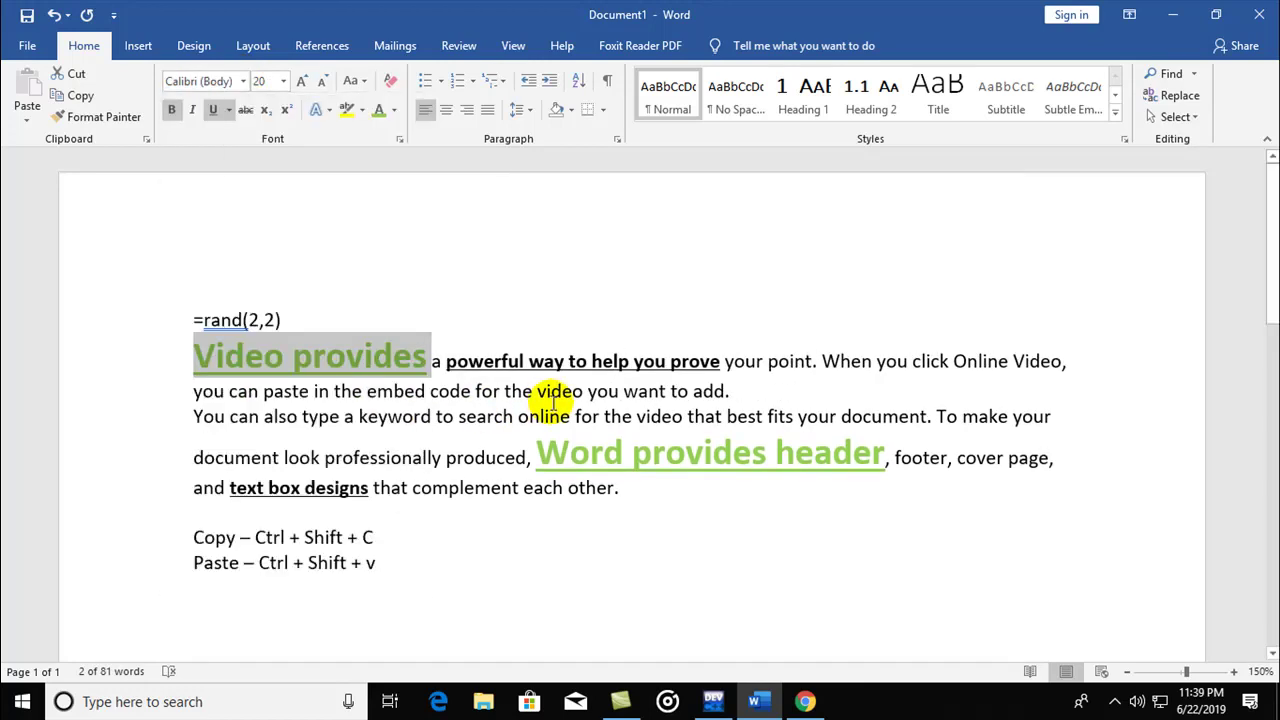
pyautogui.click(895, 457)
pyautogui.click(537, 453)
pyautogui.doubleClick(818, 453)
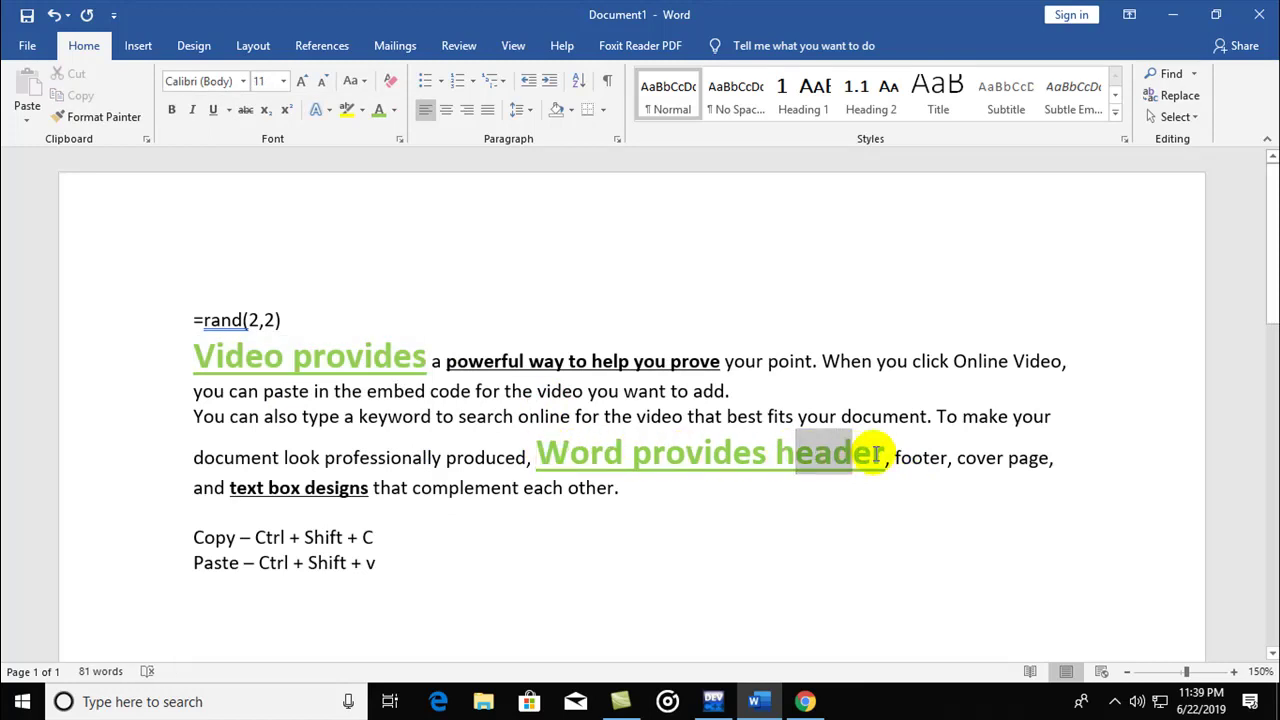
pyautogui.moveTo(537, 453); pyautogui.dragTo(884, 455)
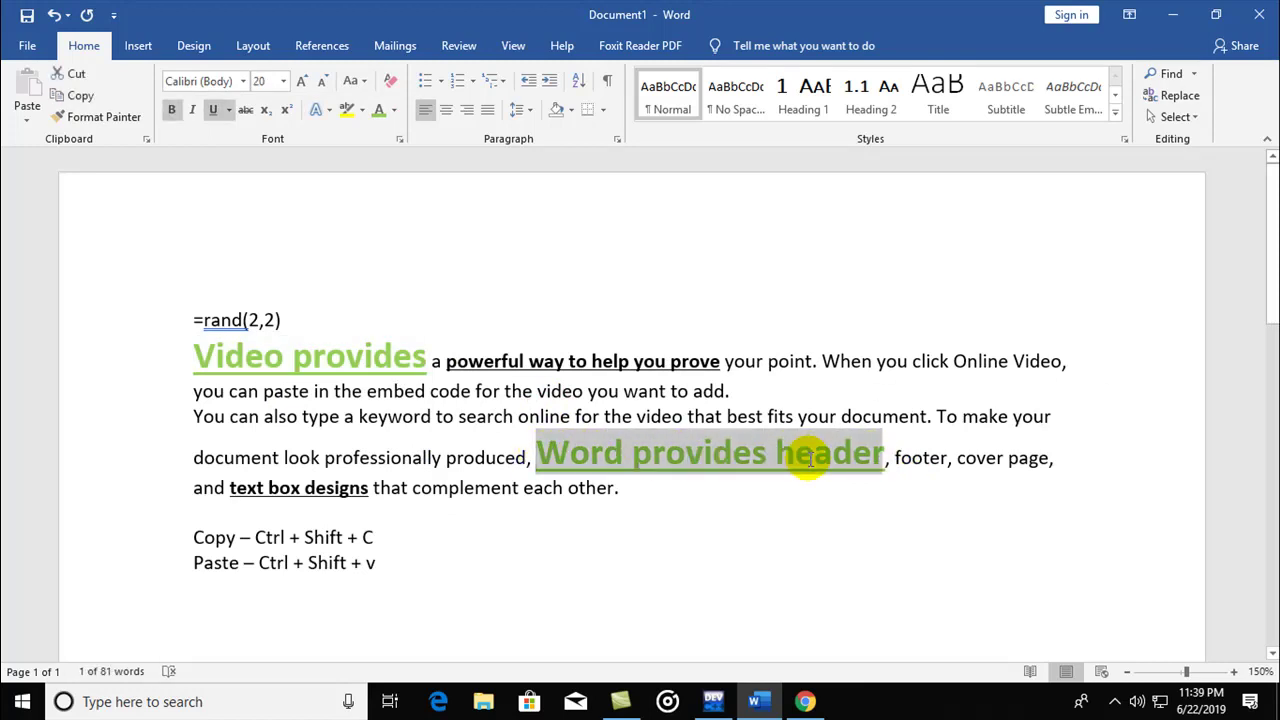
pyautogui.click(243, 81)
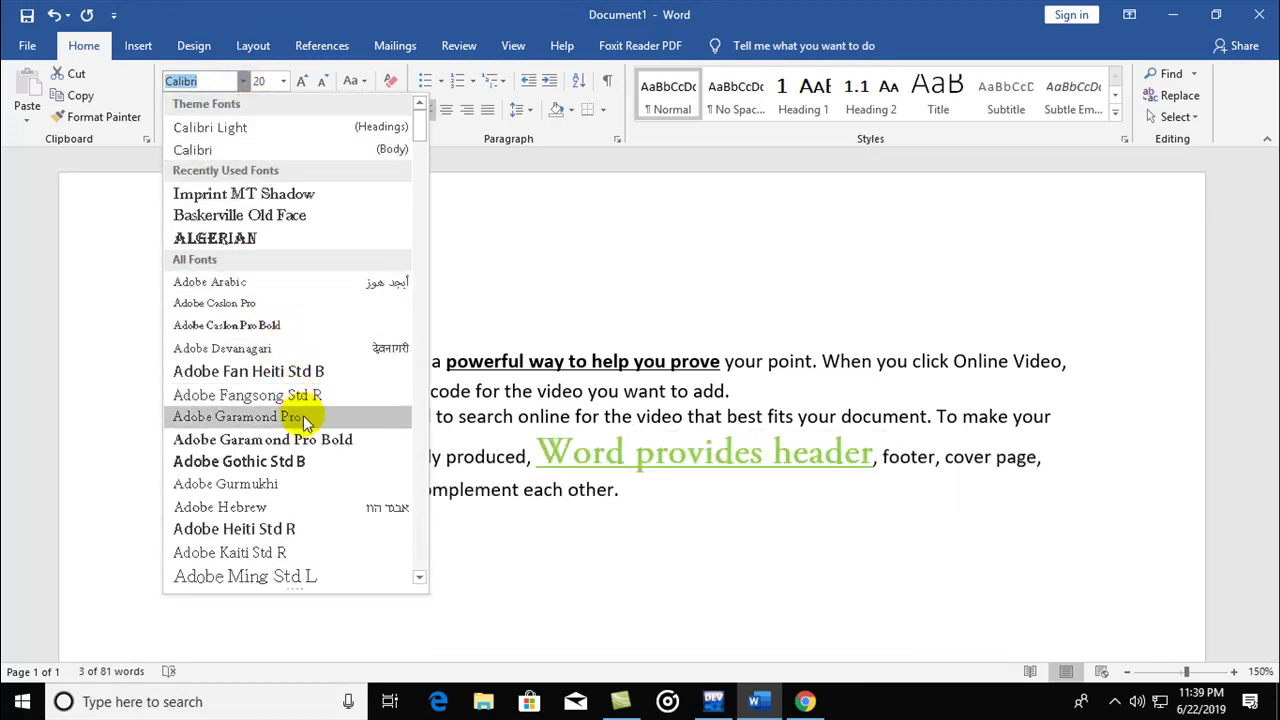
pyautogui.scroll(-3, 296, 537)
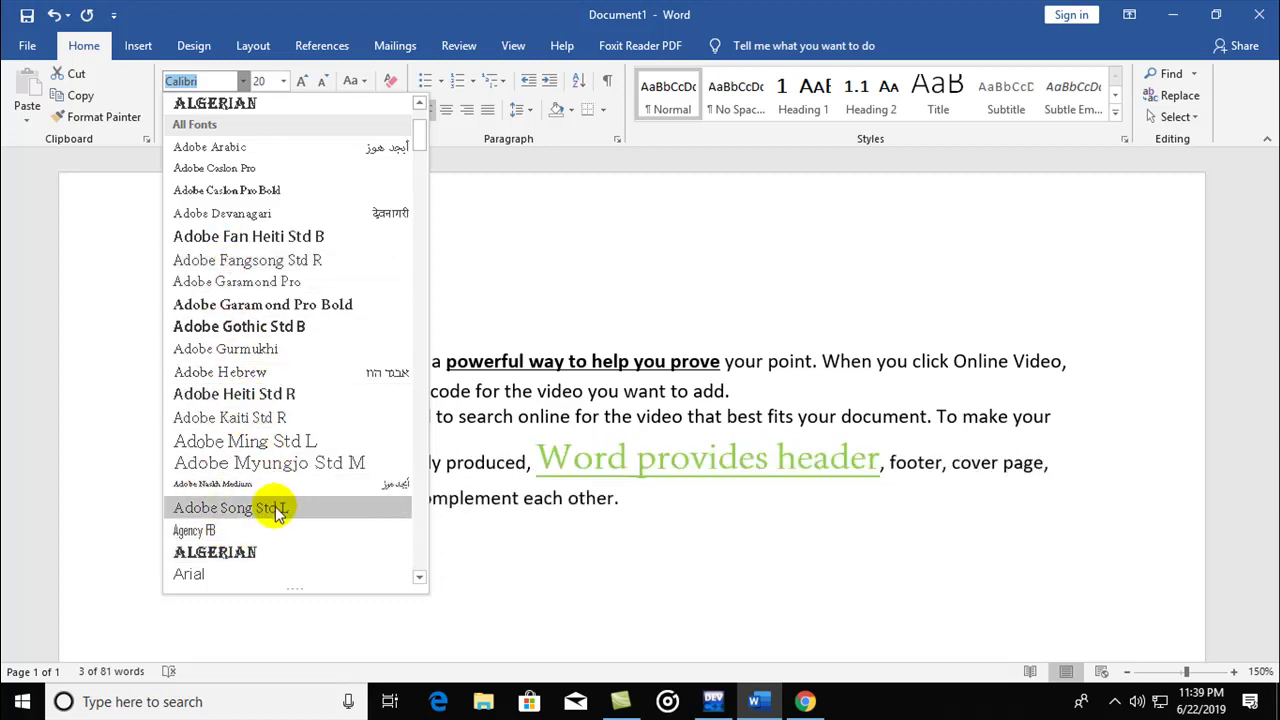
pyautogui.scroll(-3, 266, 550)
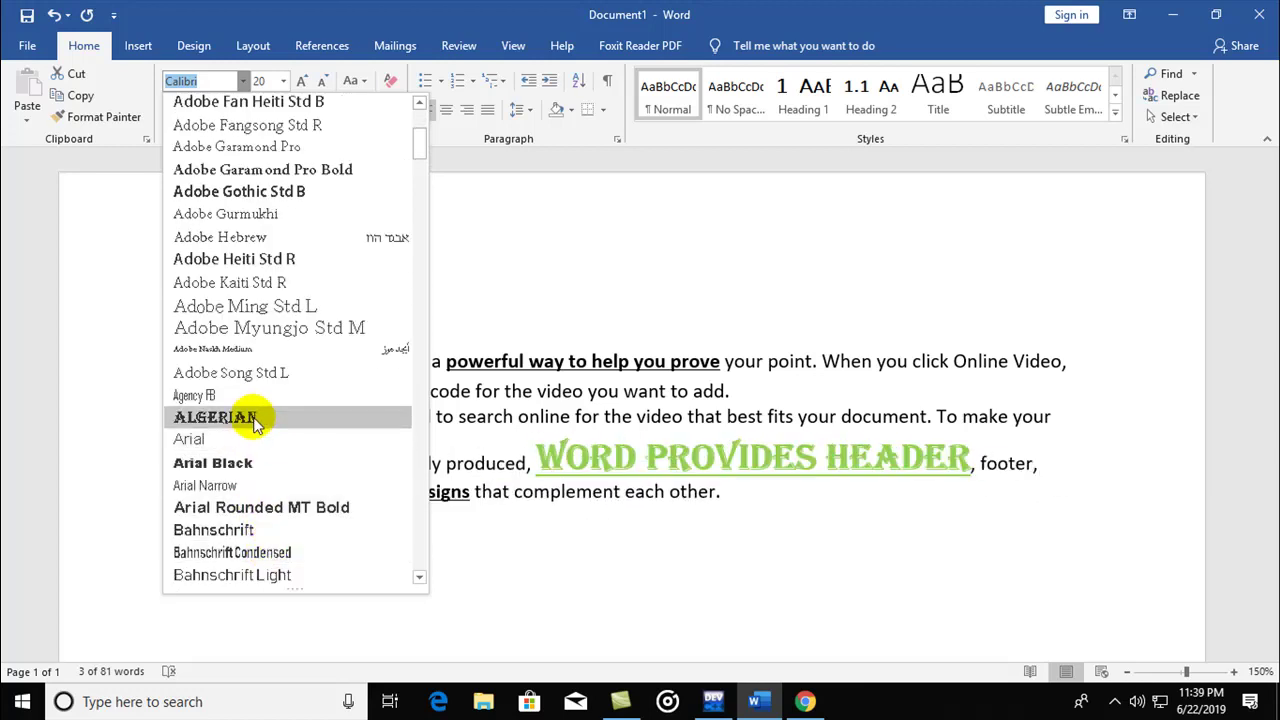
pyautogui.scroll(-2, 272, 570)
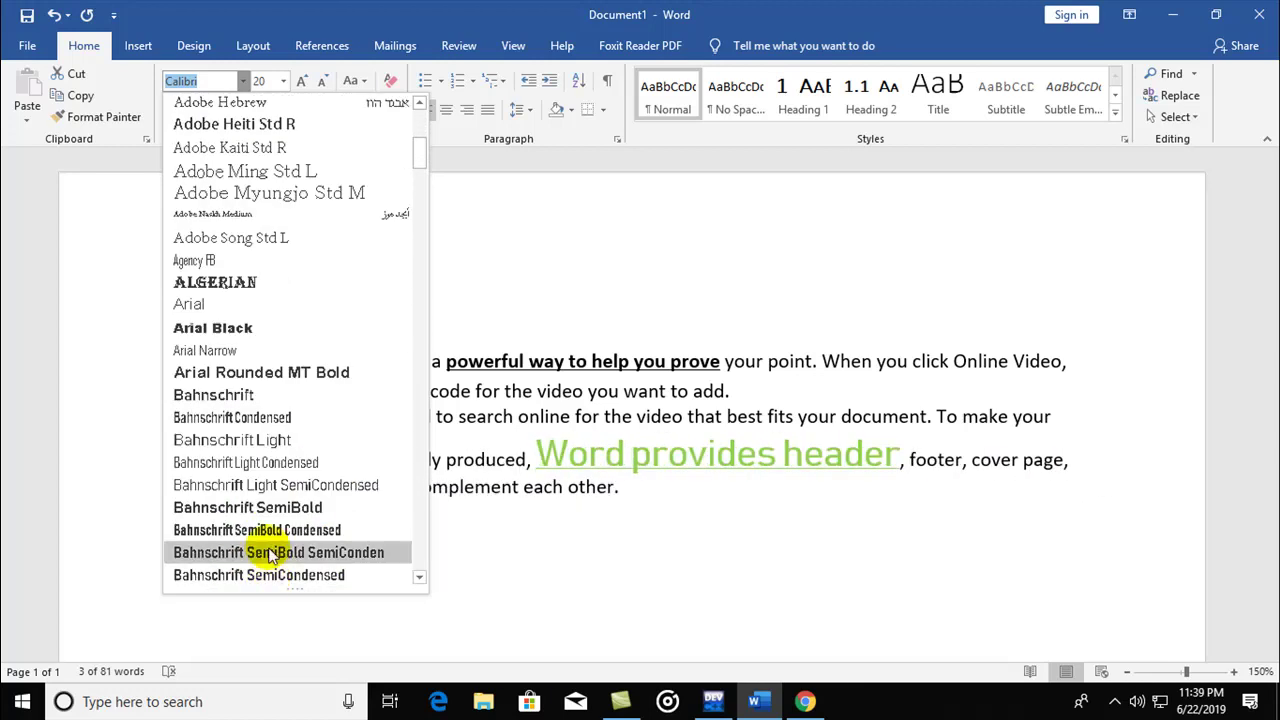
pyautogui.scroll(-1, 258, 558)
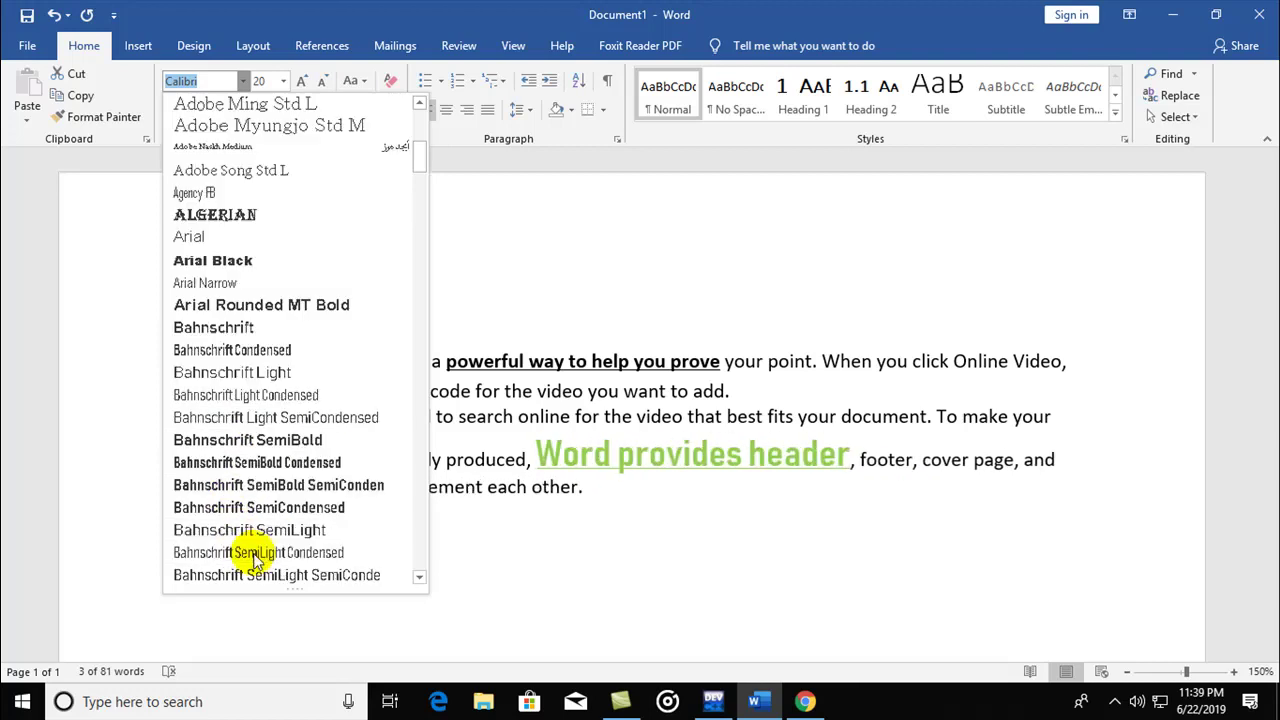
pyautogui.scroll(-1, 257, 558)
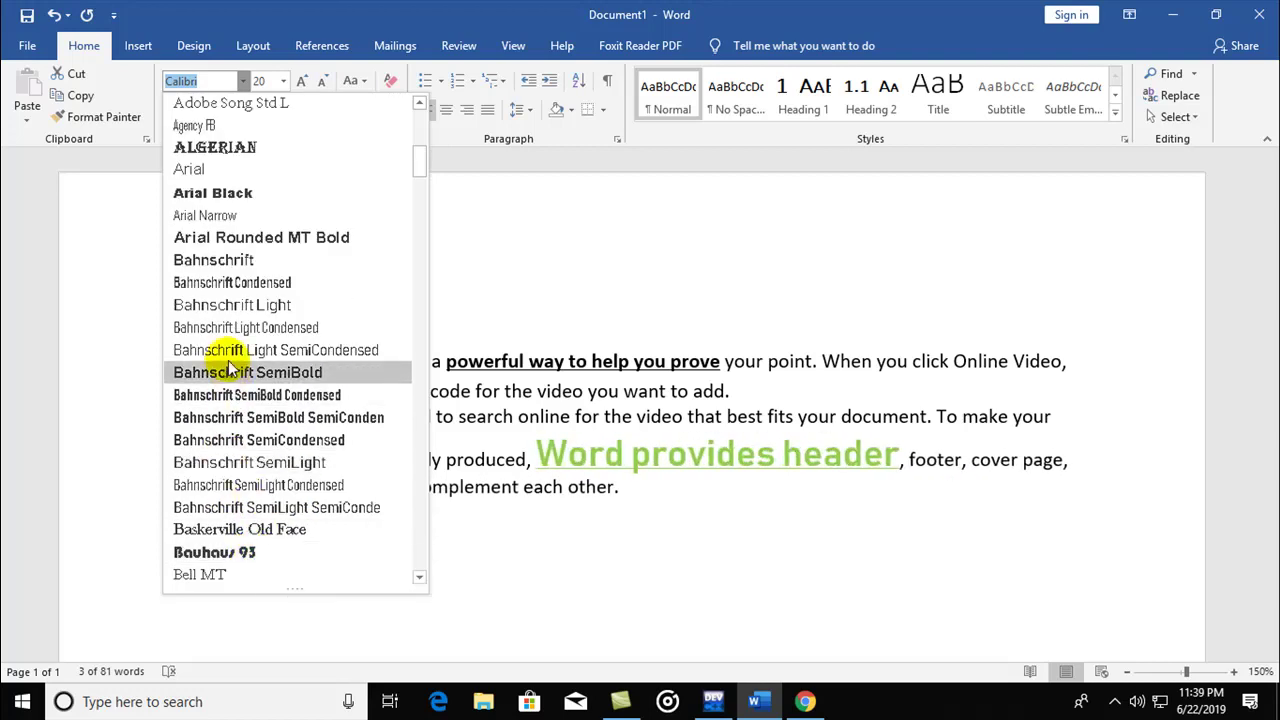
pyautogui.scroll(-2, 245, 550)
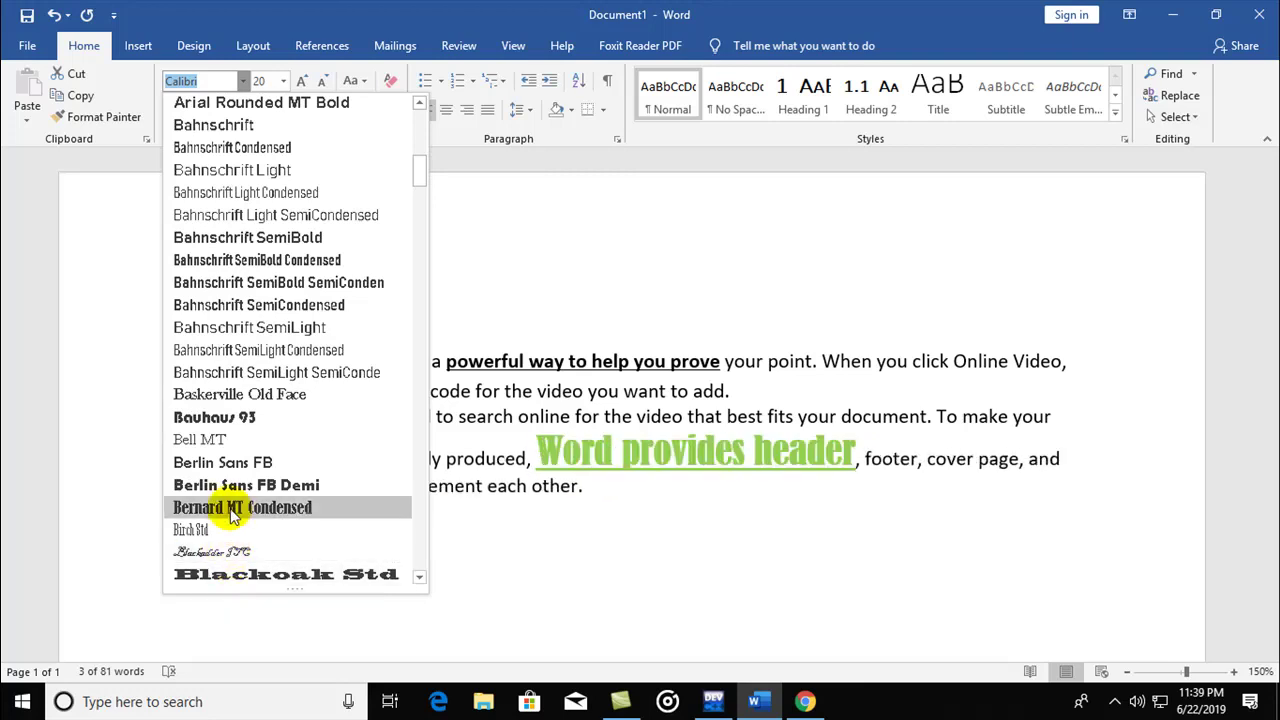
pyautogui.click(232, 508)
pyautogui.click(588, 487)
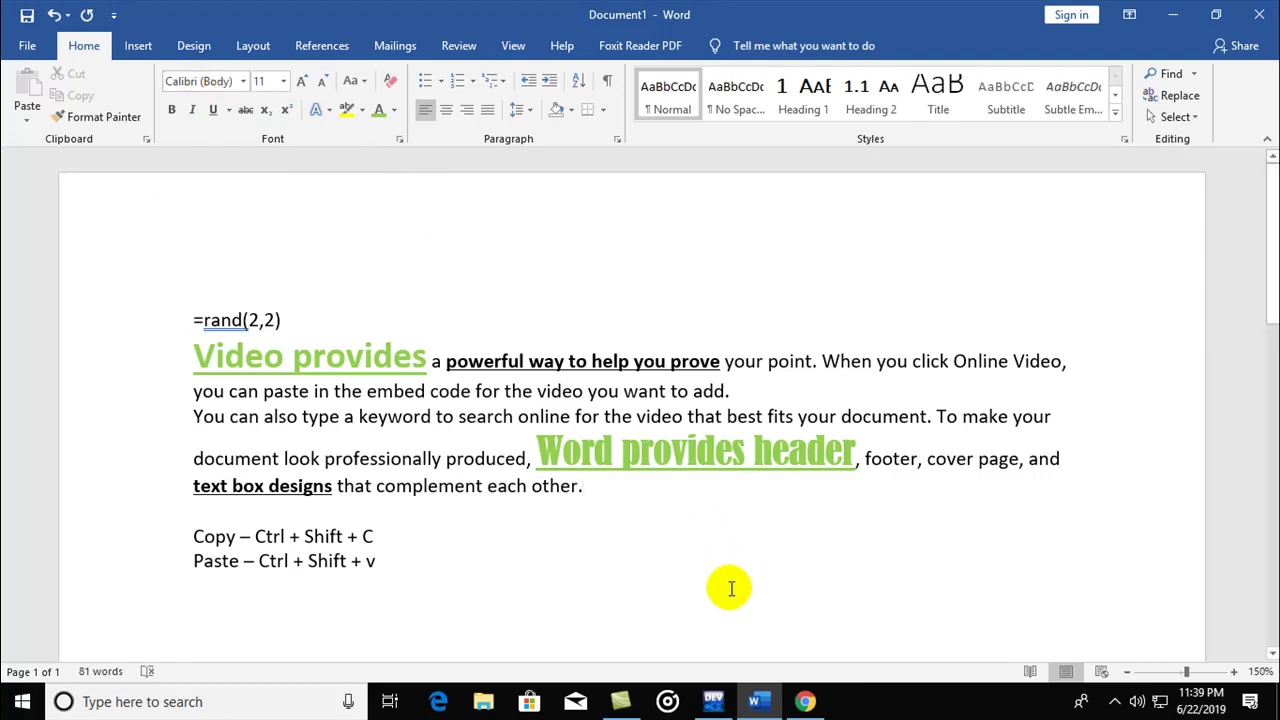
# Step: Add the notes 'Universal font – bamini' and 'Senthamizh font' below the Paste line
pyautogui.click(420, 565)
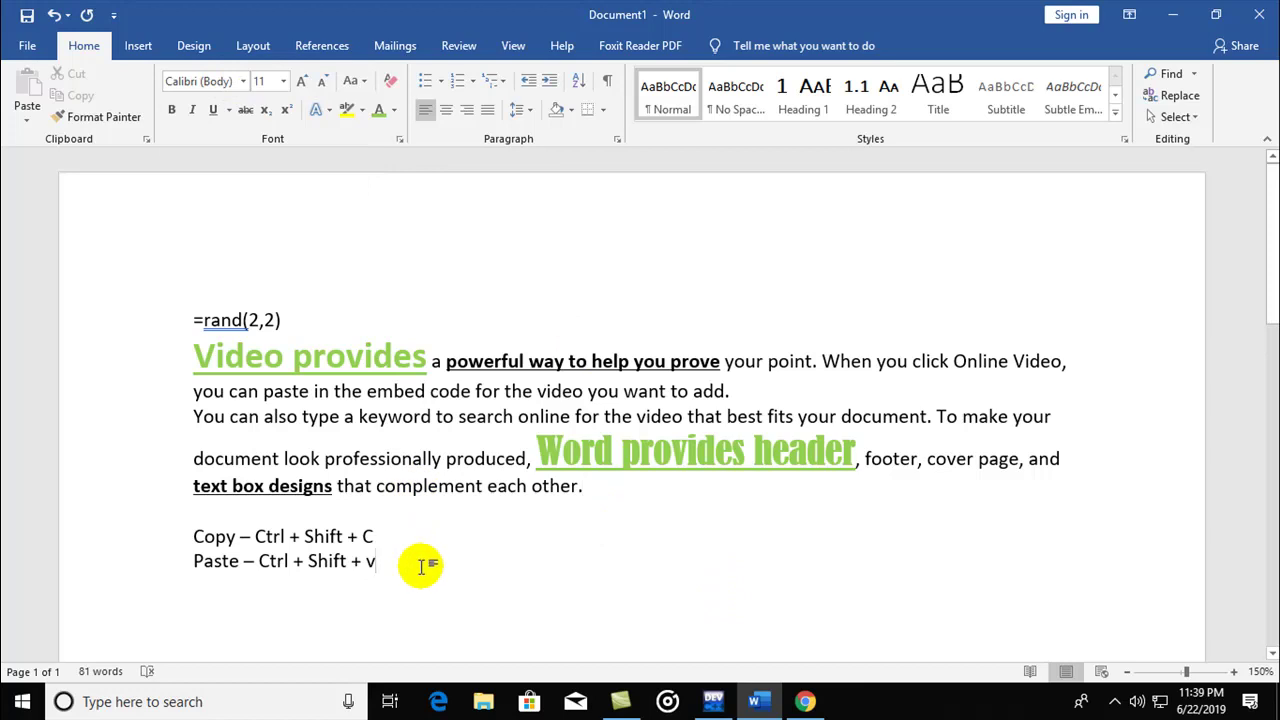
pyautogui.press('Return')
pyautogui.write('Universal font – bamini')
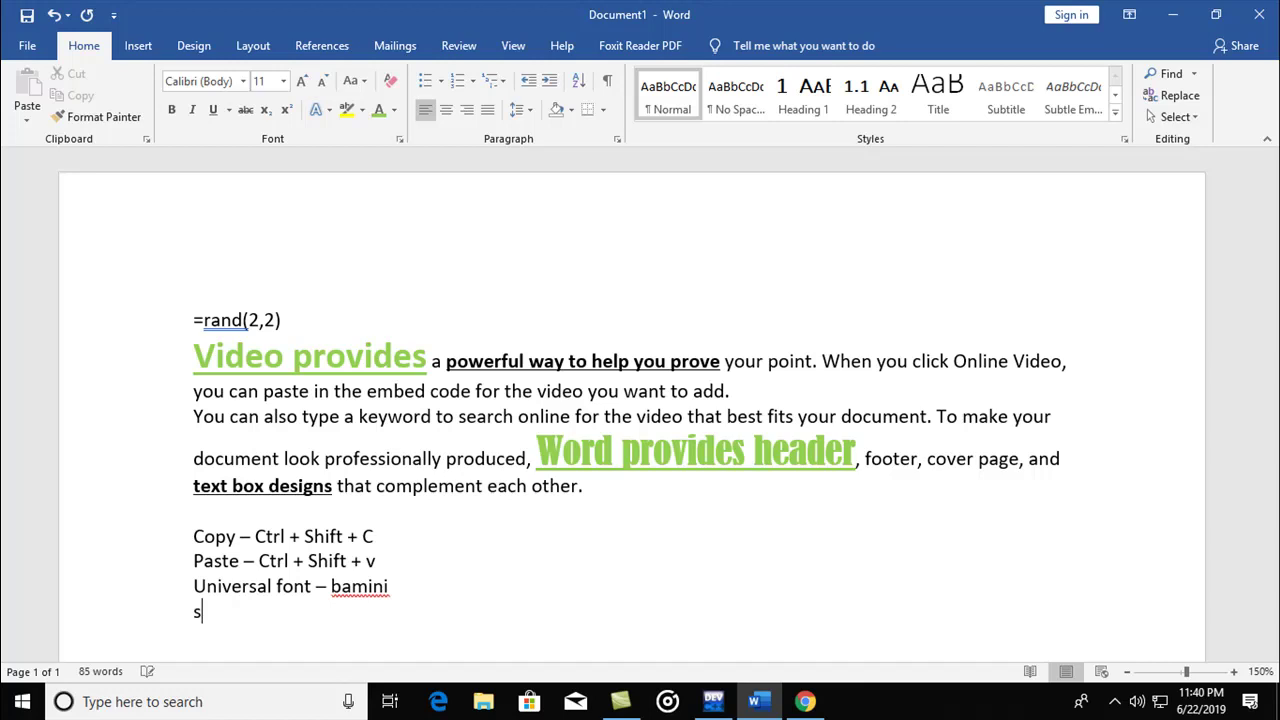
pyautogui.press('BackSpace')
pyautogui.write('enthamizh font')
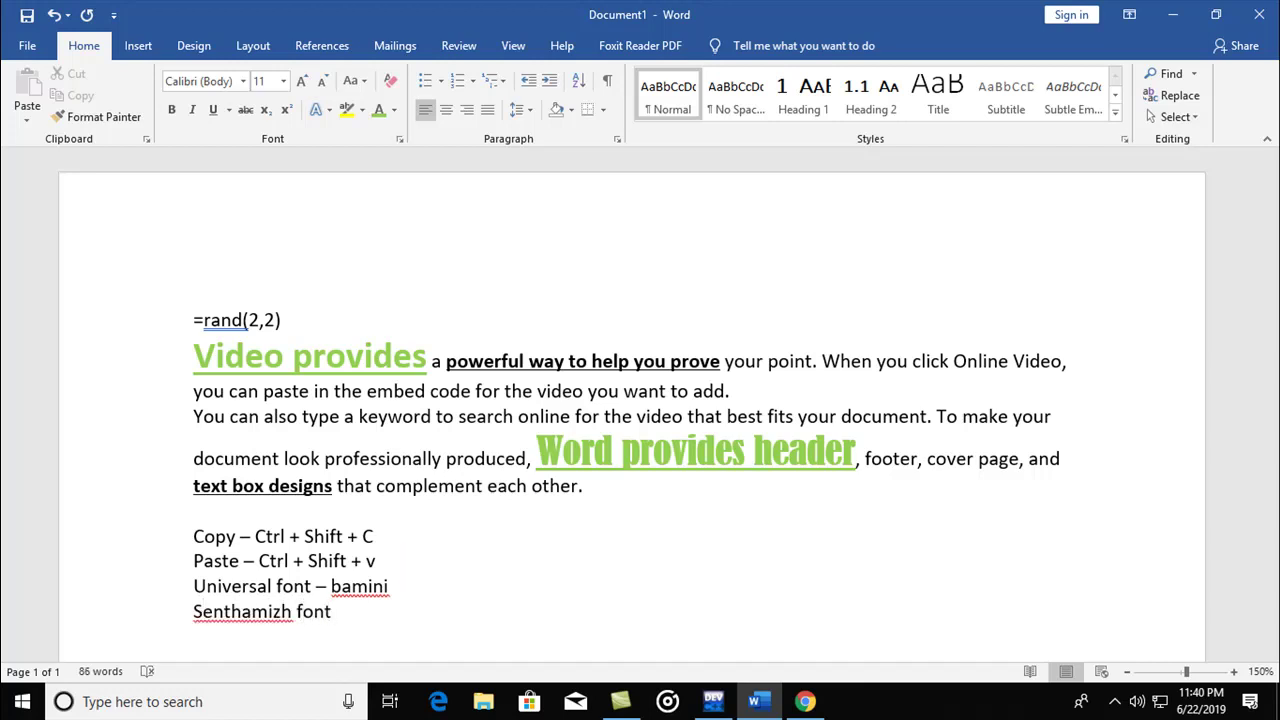
# Step: Review the new note lines, including the word bamini, then open the Font name list
pyautogui.moveTo(366, 606); pyautogui.dragTo(245, 612)
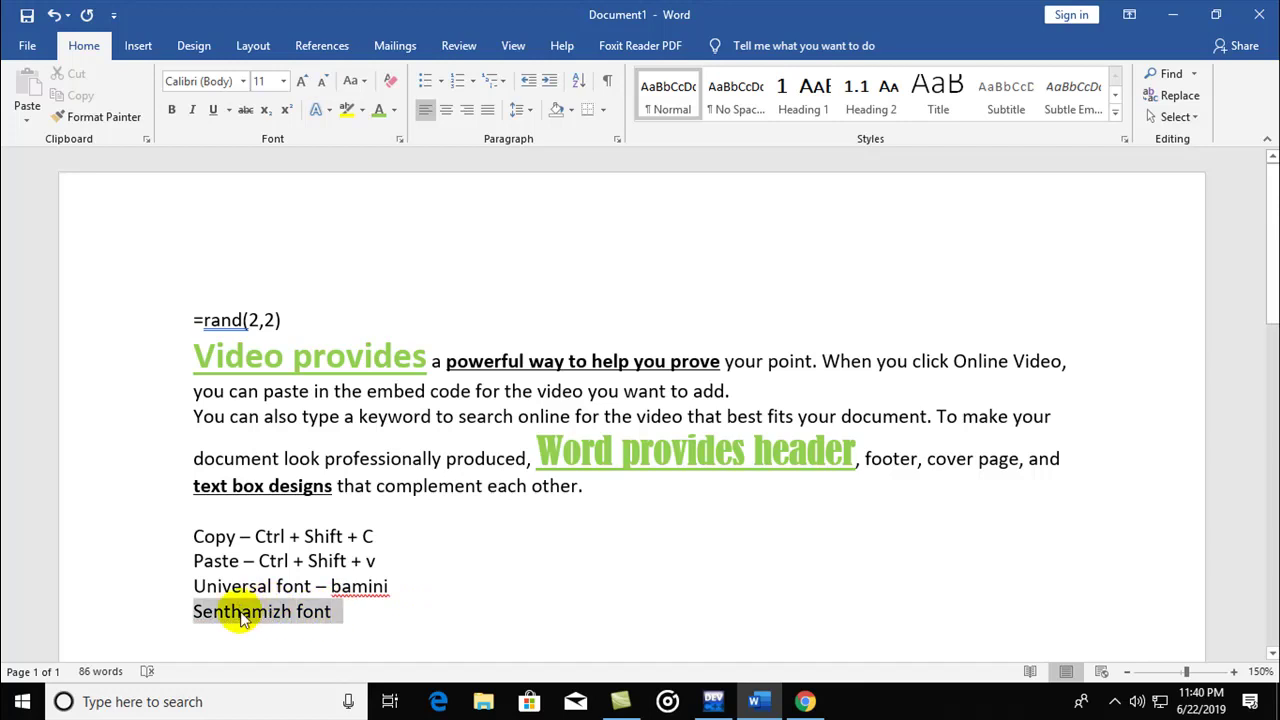
pyautogui.click(362, 606)
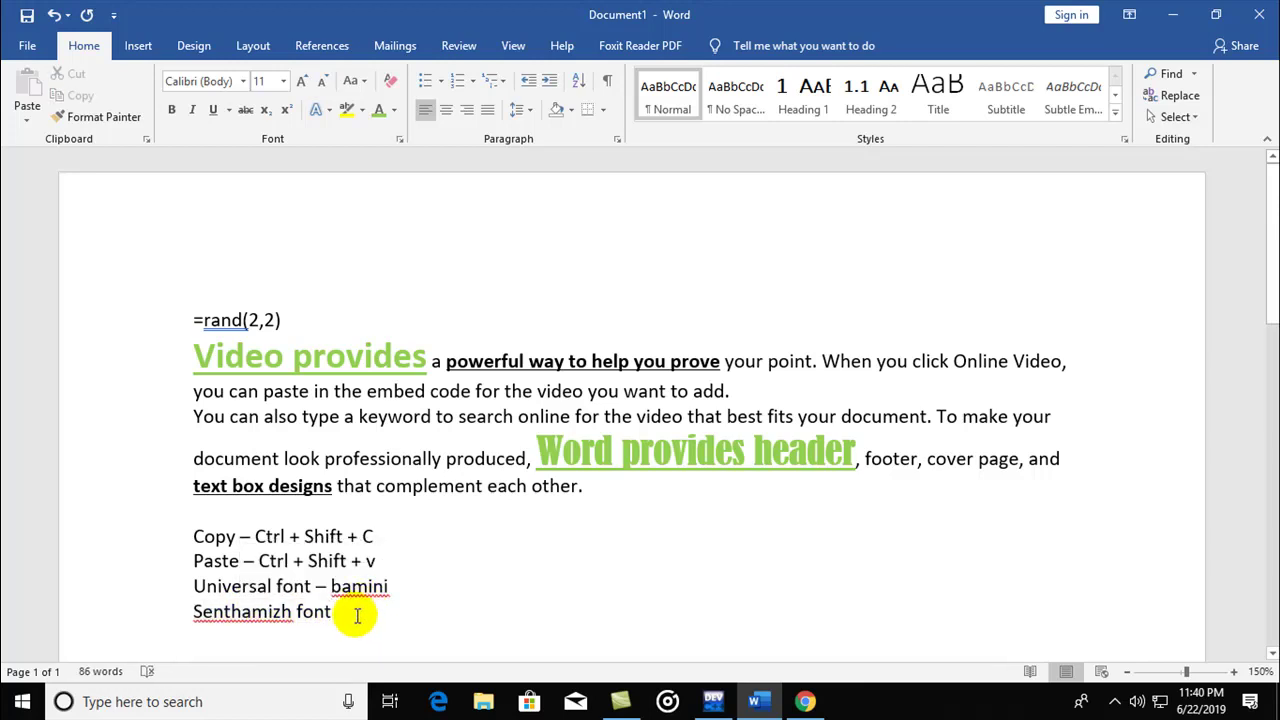
pyautogui.moveTo(190, 612); pyautogui.dragTo(345, 614)
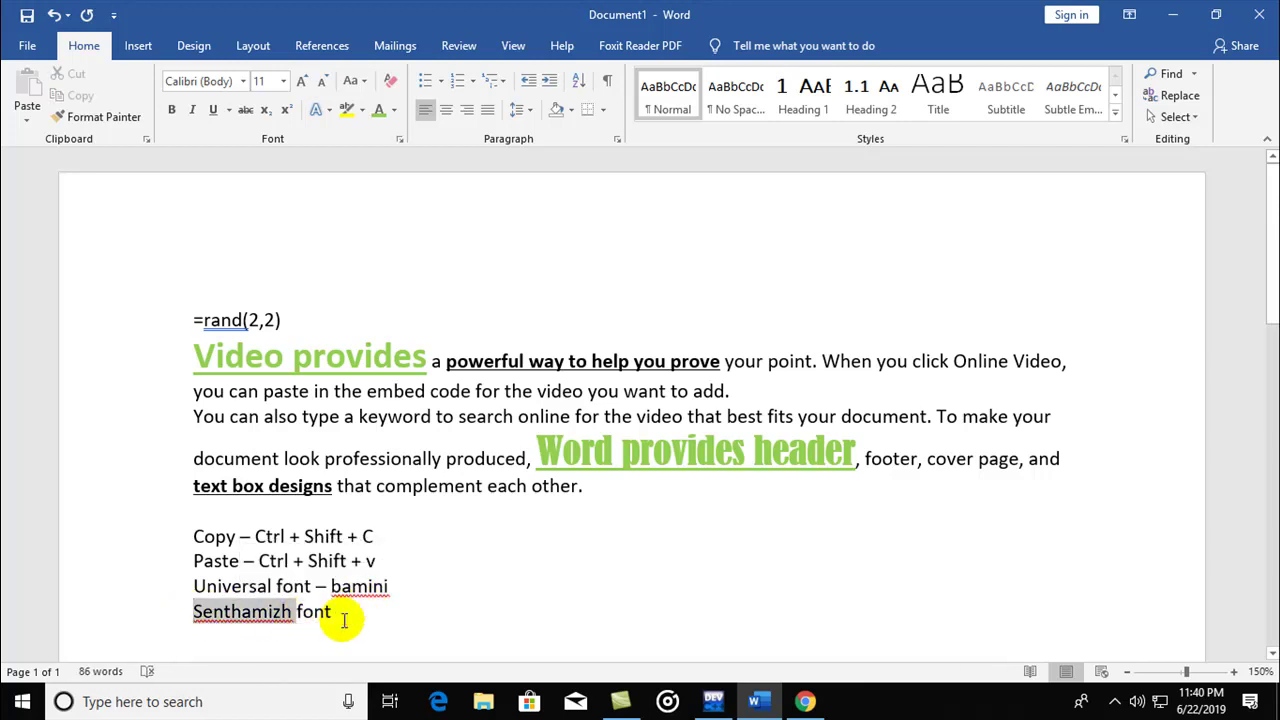
pyautogui.click(357, 620)
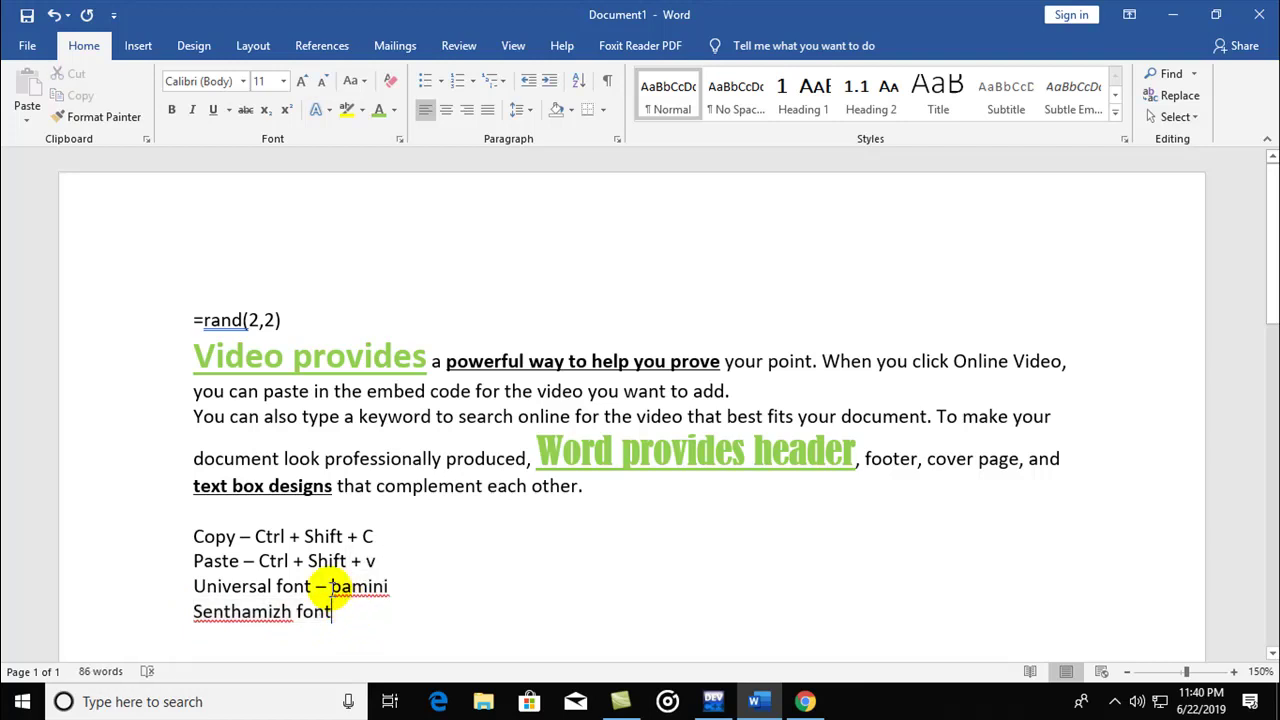
pyautogui.moveTo(335, 585); pyautogui.dragTo(410, 598)
pyautogui.click(410, 597)
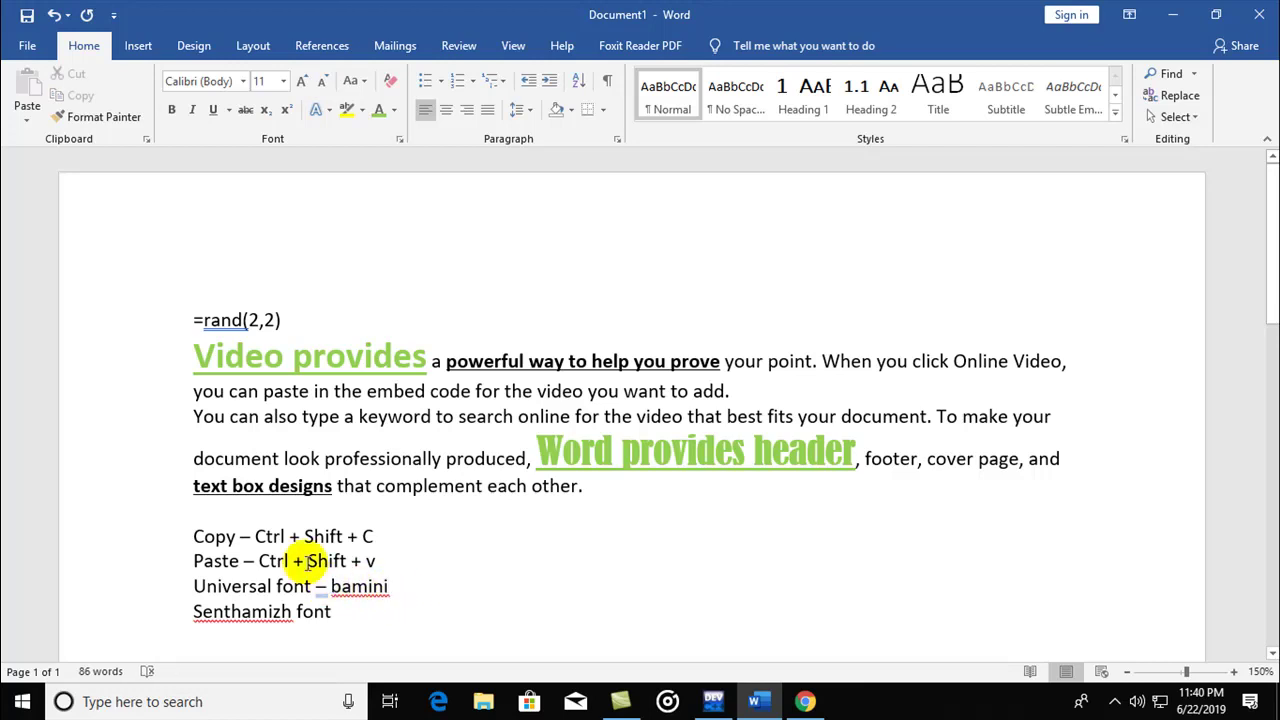
pyautogui.click(243, 81)
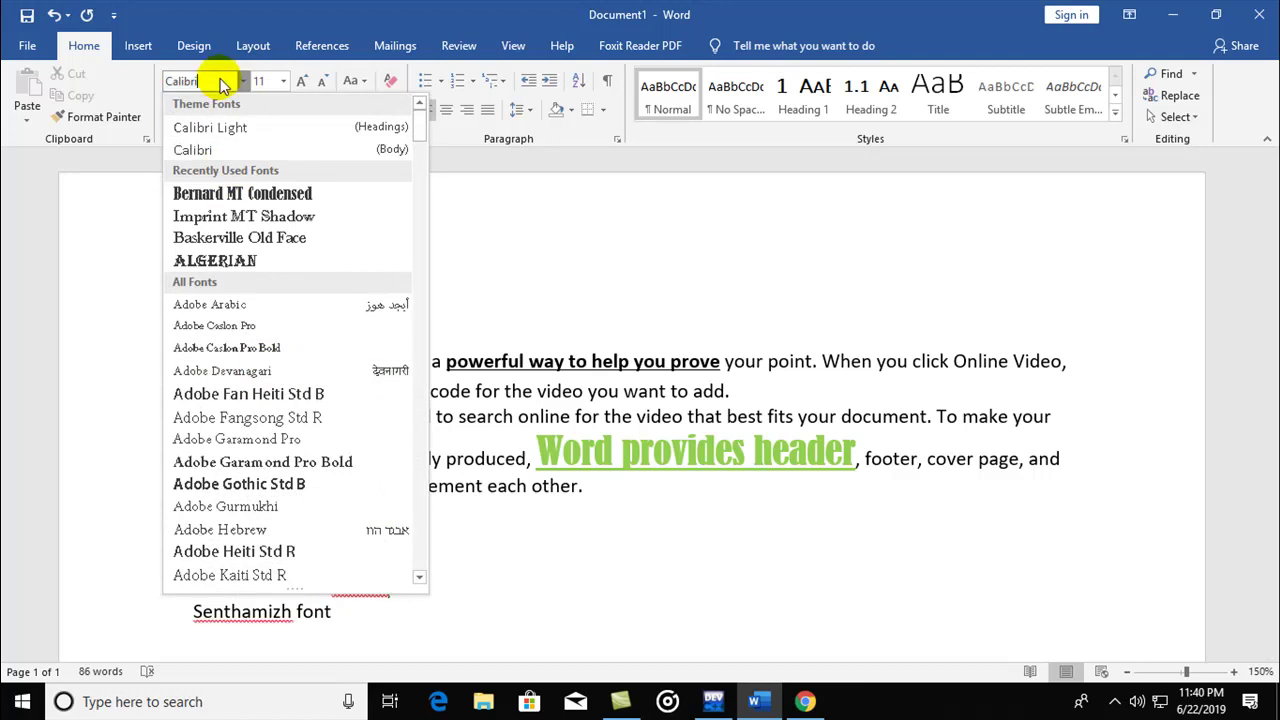
# Step: Enter Bamini as the font name, then decline when Word warns Bamini isn't available
pyautogui.moveTo(222, 85); pyautogui.dragTo(152, 95)
pyautogui.write('Bamini')
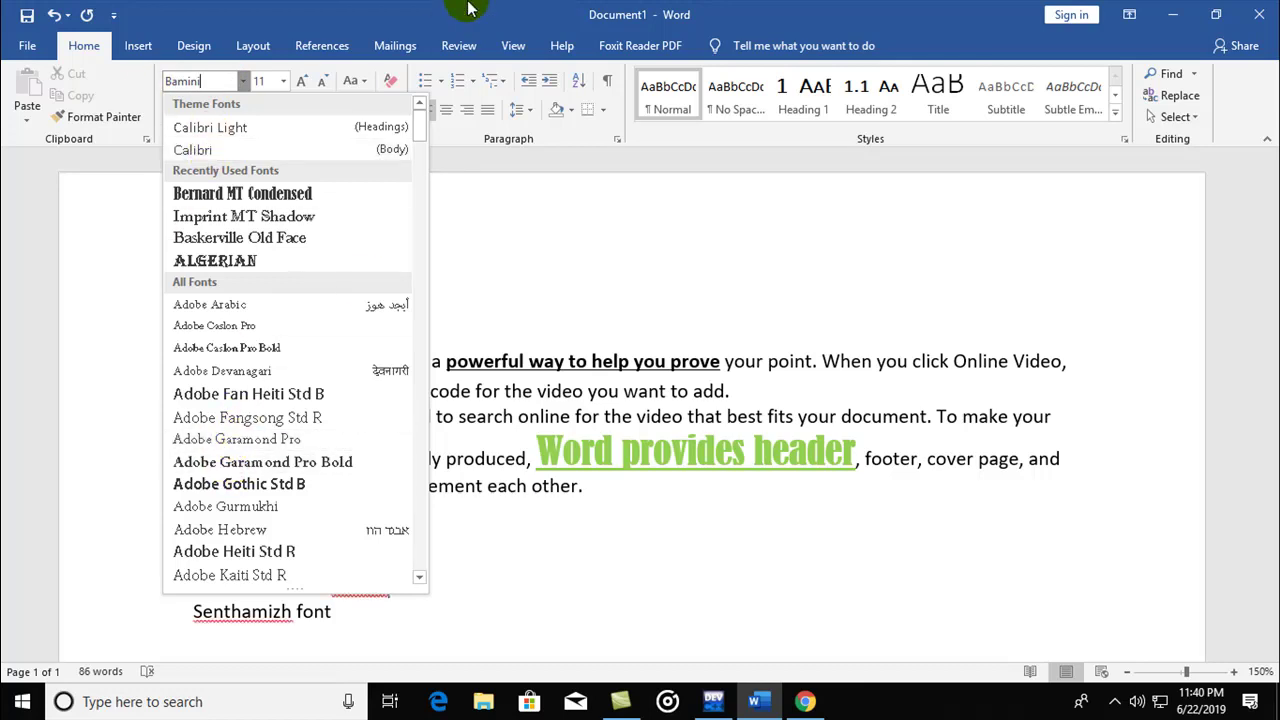
pyautogui.press('Return')
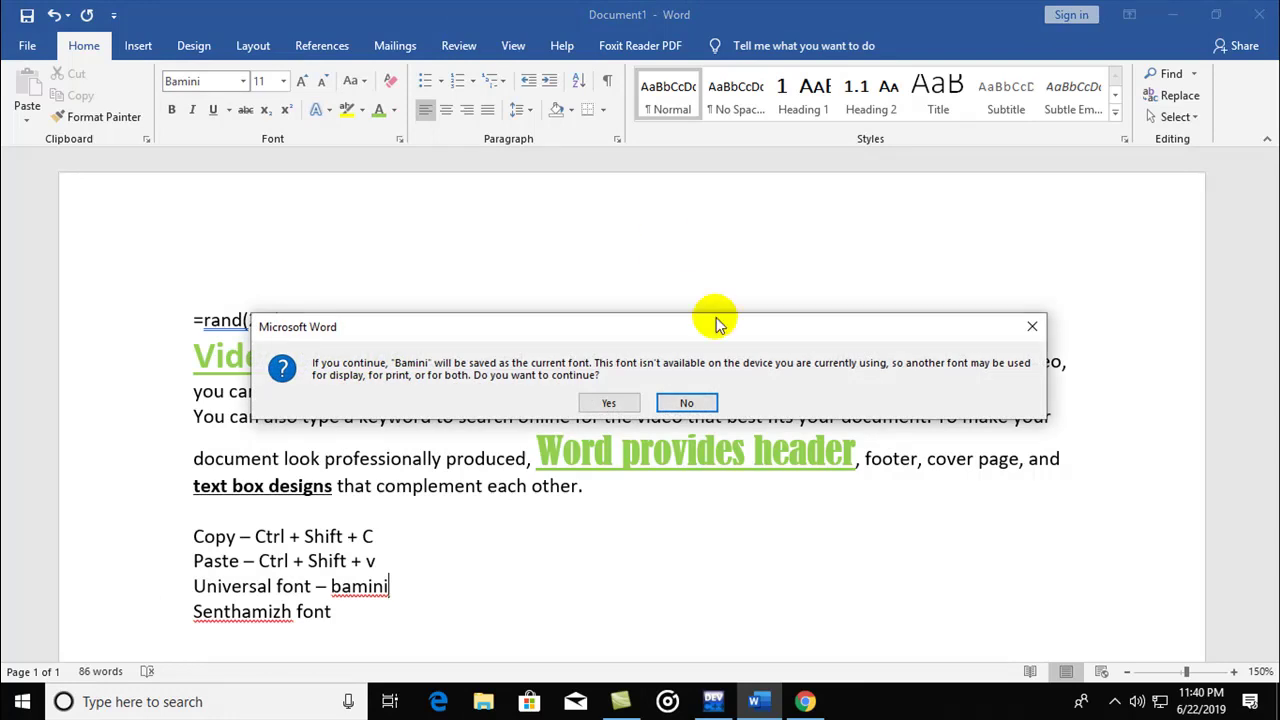
pyautogui.click(687, 403)
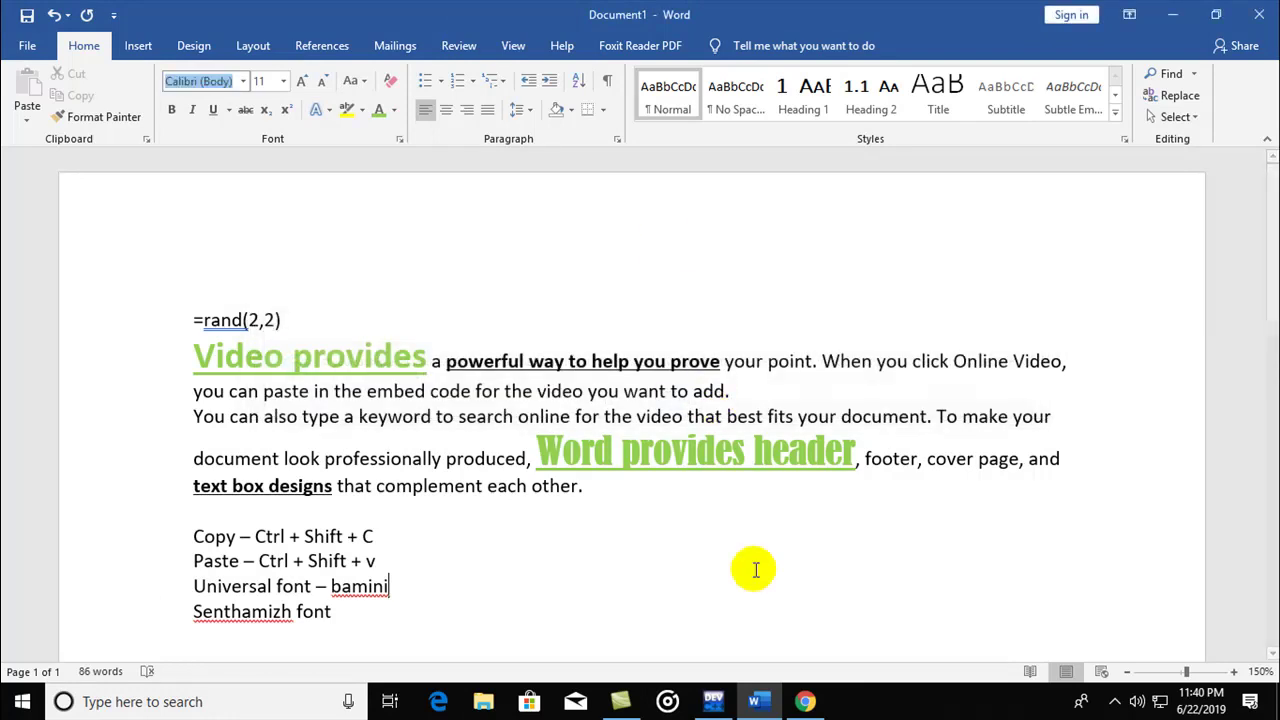
# Step: In Chrome, open the '500+ Tamil Font Free Download' search result
pyautogui.click(805, 701)
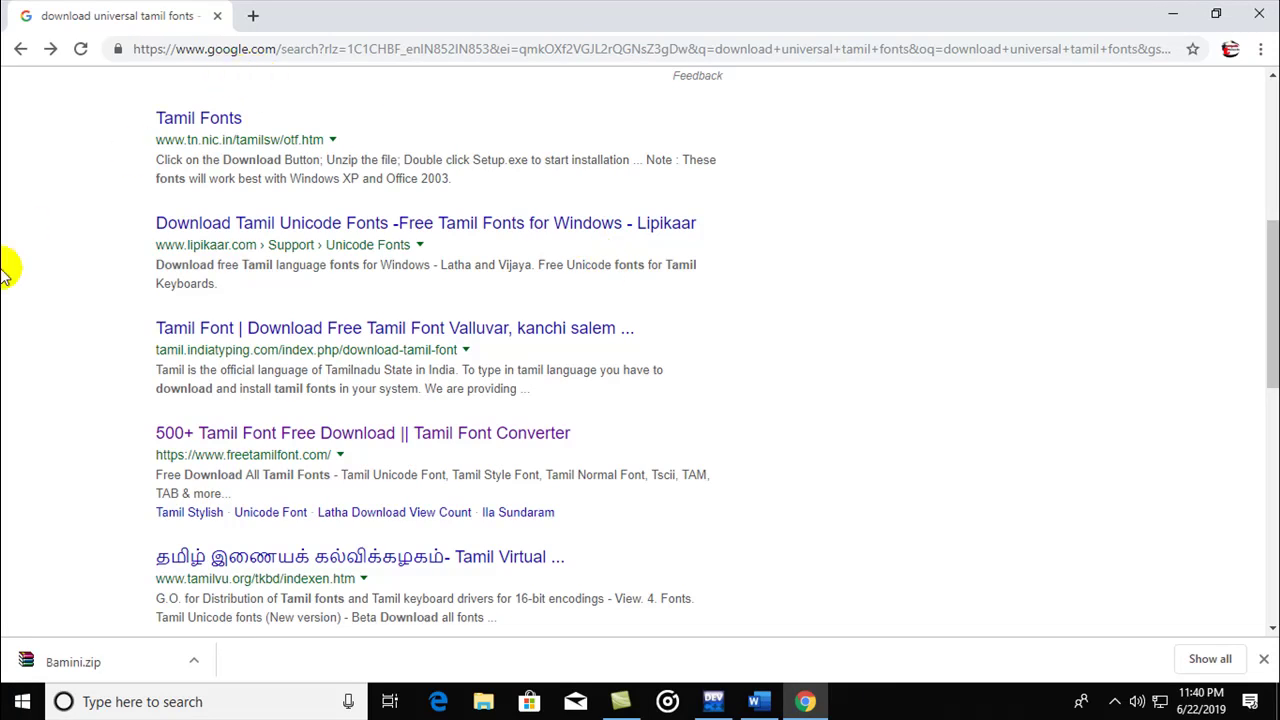
pyautogui.scroll(3, 4, 268)
pyautogui.scroll(2, 4, 268)
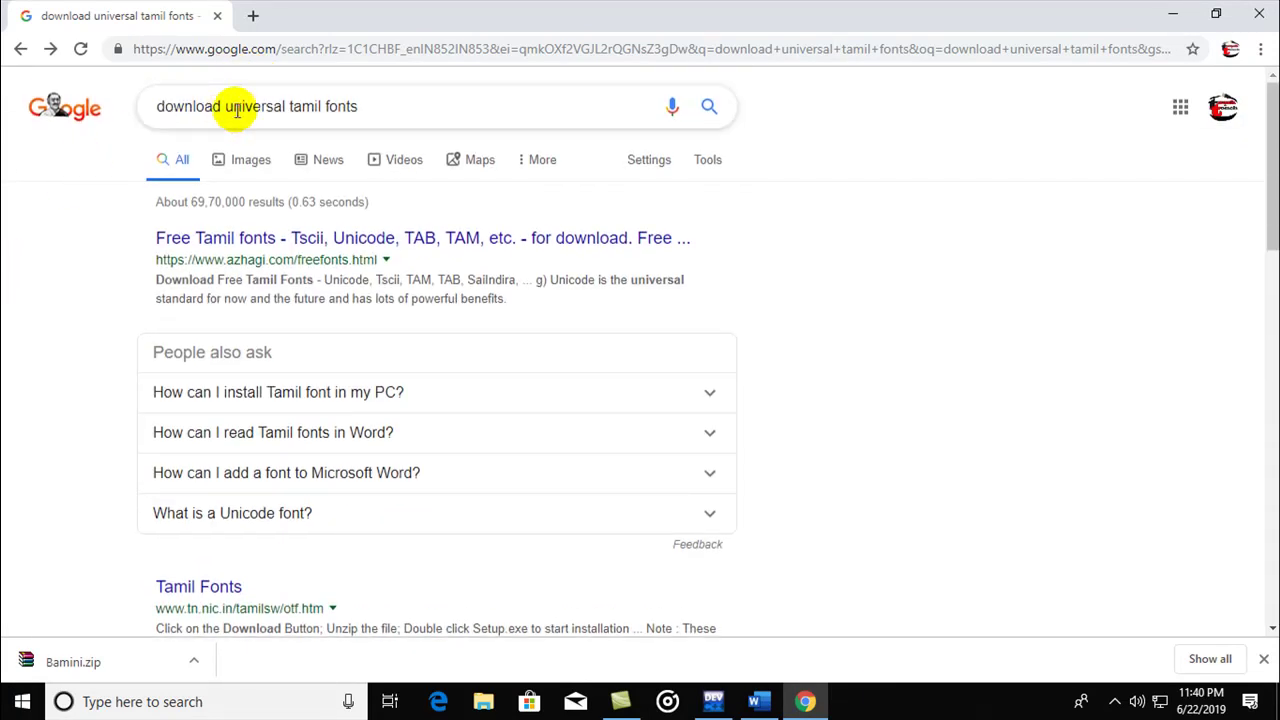
pyautogui.click(370, 107)
pyautogui.click(58, 324)
pyautogui.scroll(-1, 57, 323)
pyautogui.scroll(-3, 57, 323)
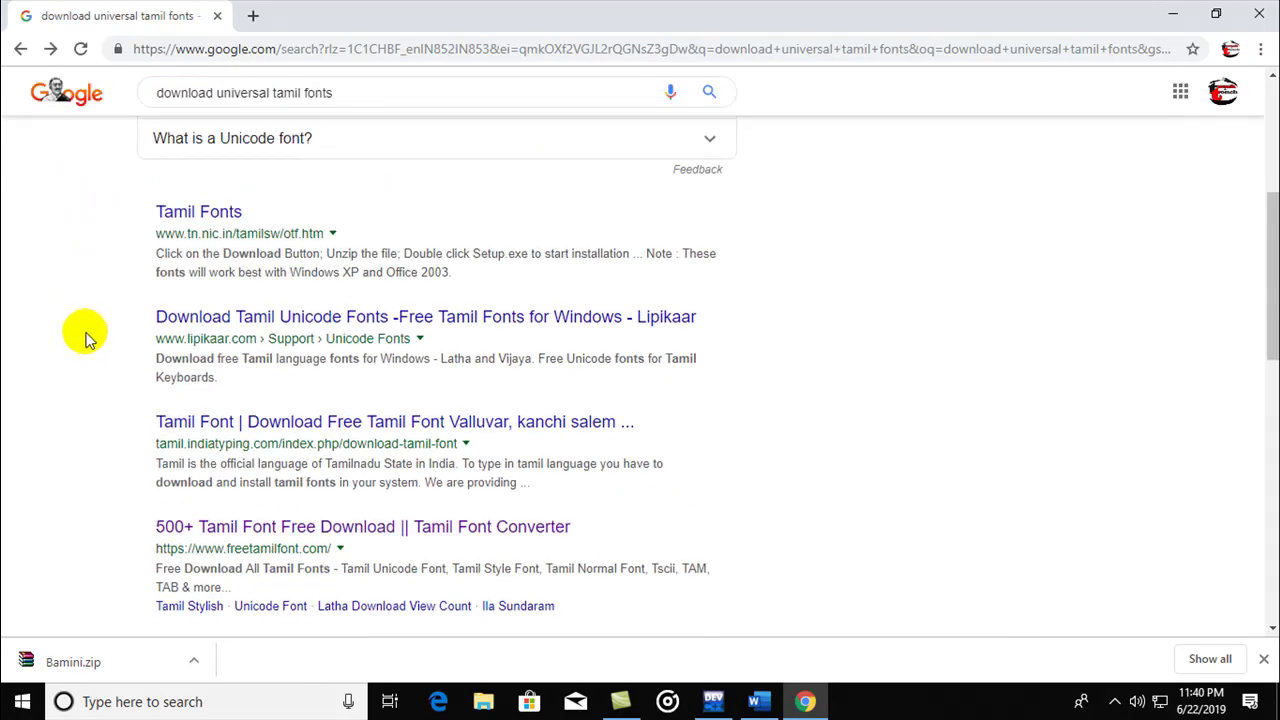
pyautogui.scroll(1, 53, 358)
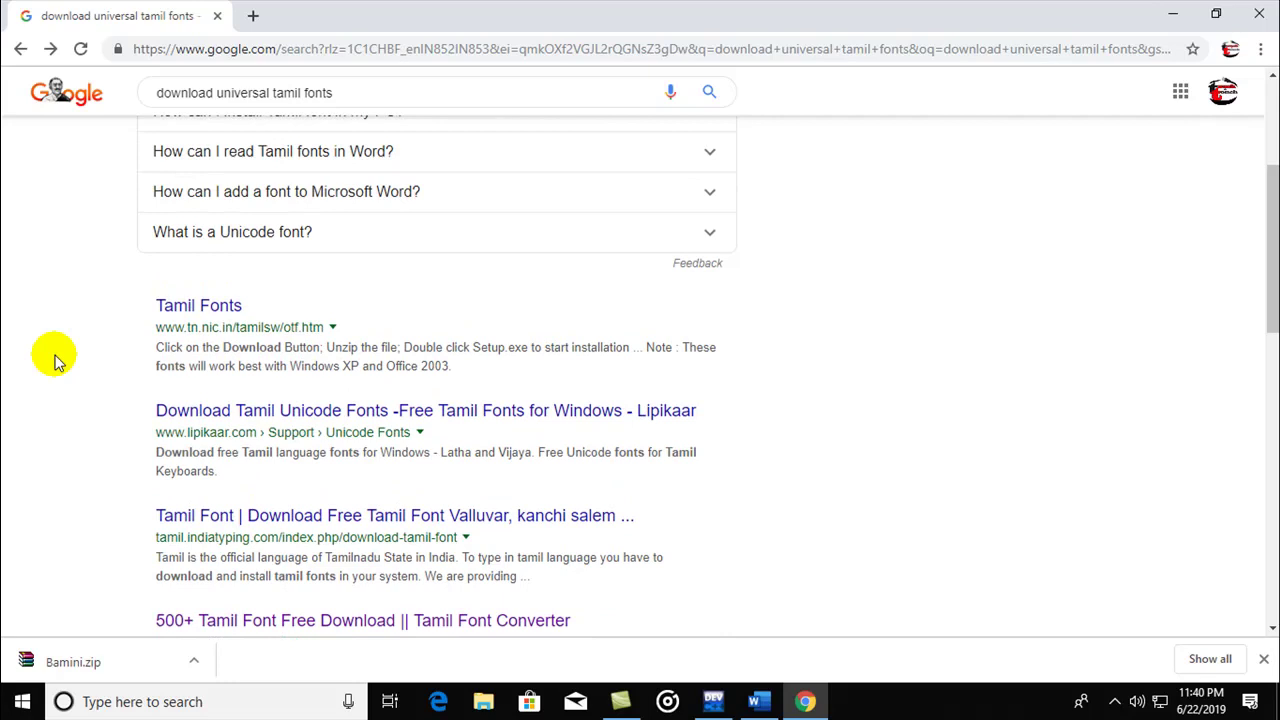
pyautogui.scroll(-1, 55, 360)
pyautogui.scroll(-2, 55, 360)
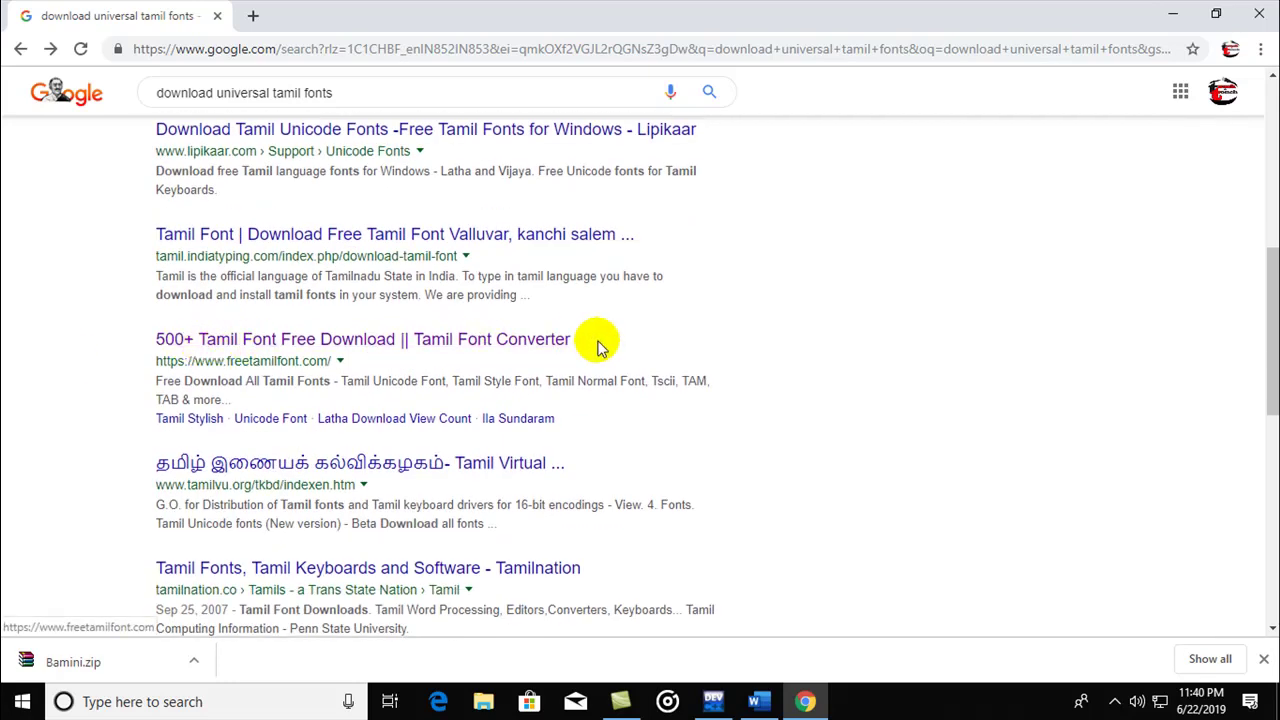
pyautogui.click(385, 340)
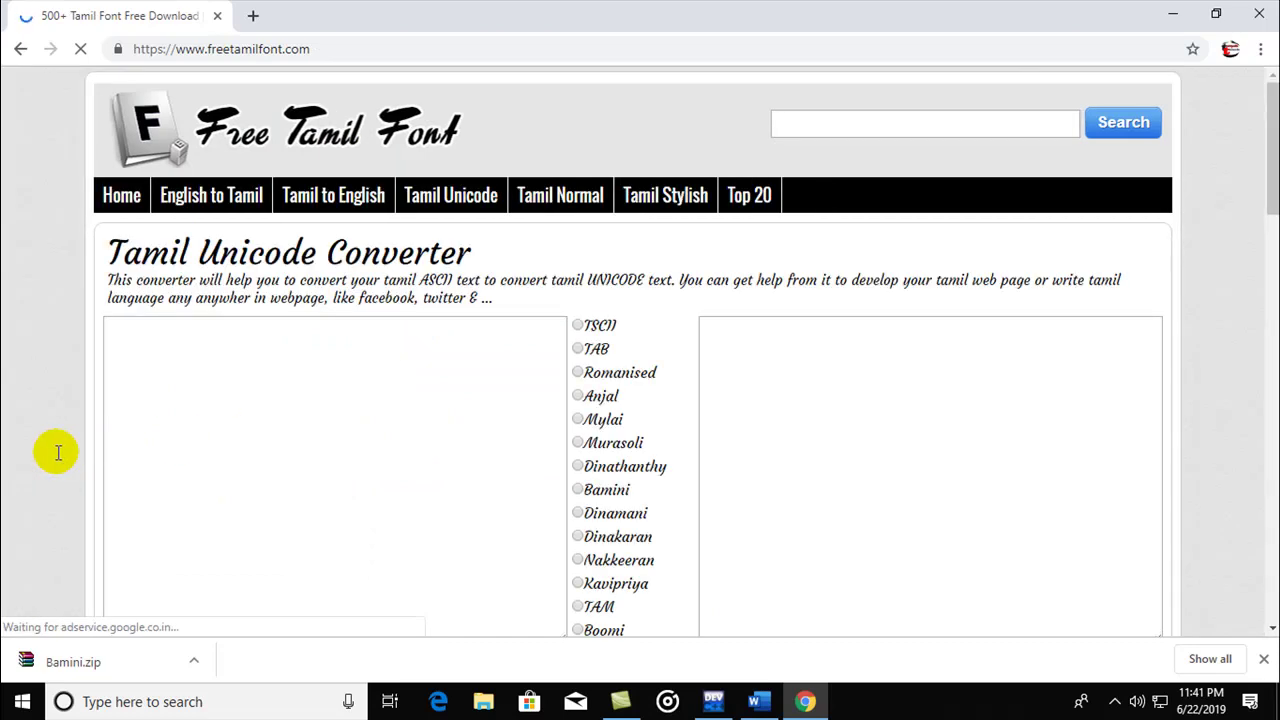
# Step: Scroll down freetamilfont.com to Bamini in the Normal Font list
pyautogui.scroll(-2, 58, 453)
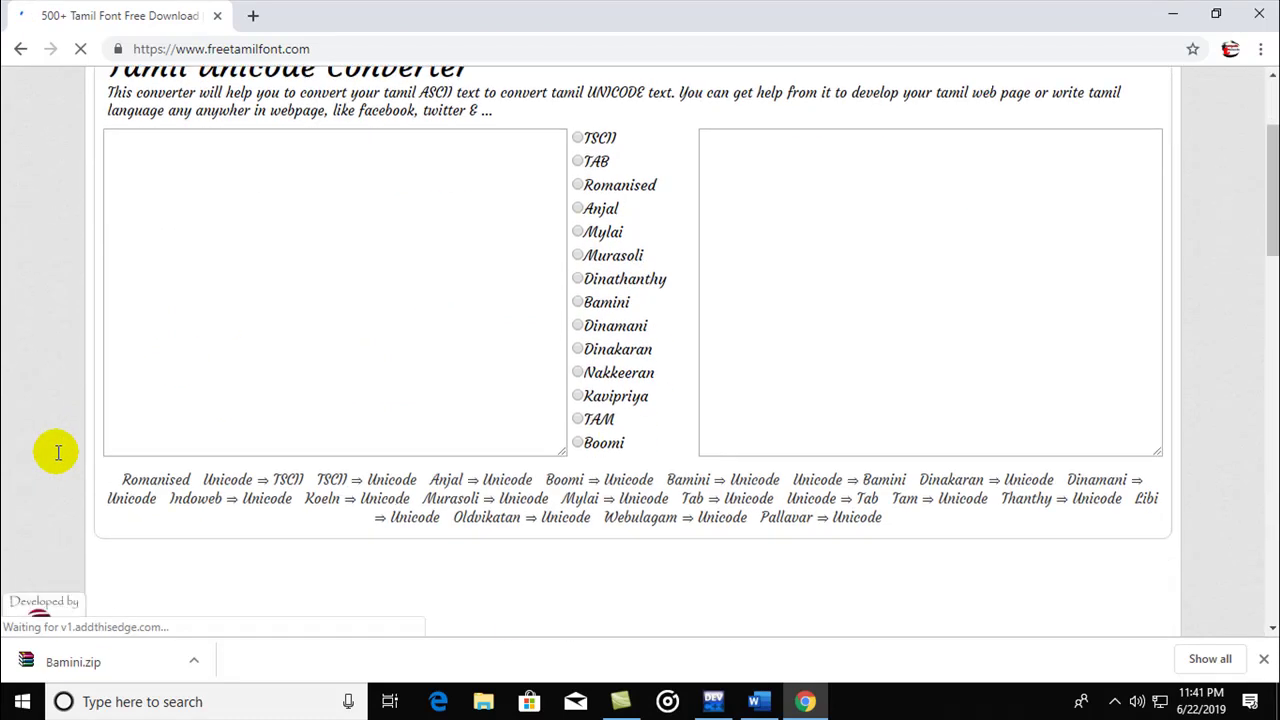
pyautogui.scroll(-4, 58, 453)
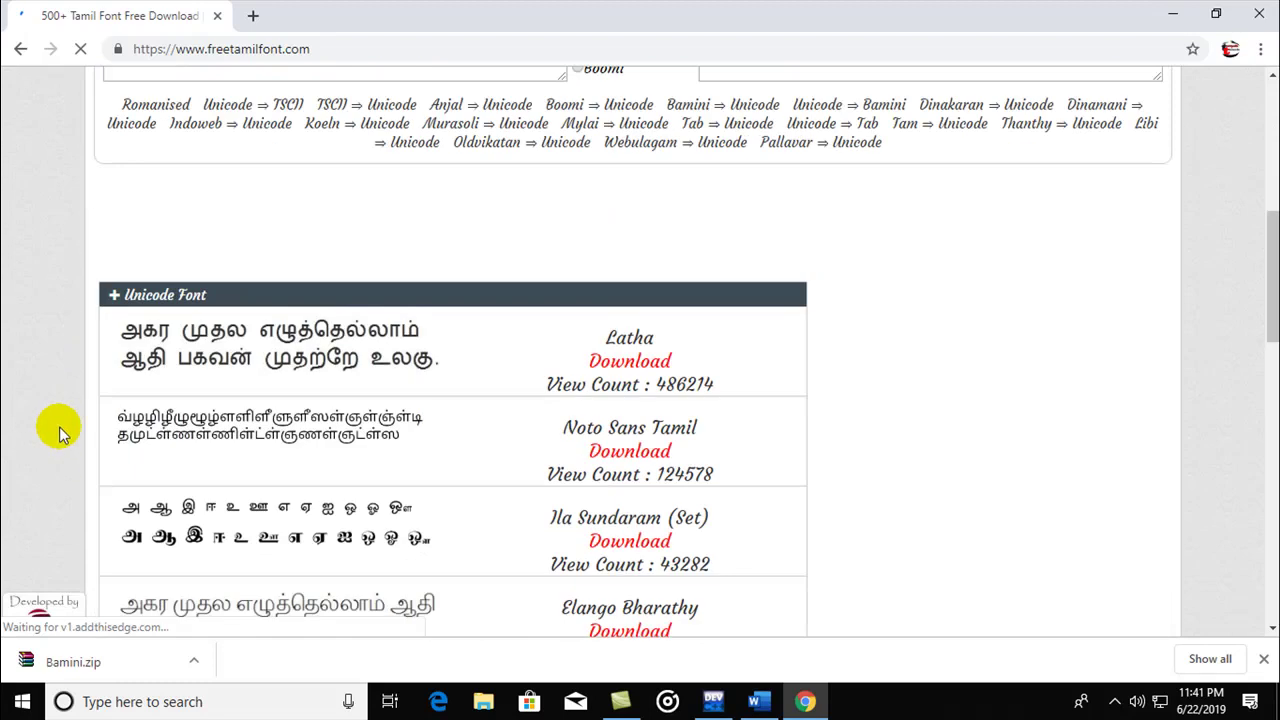
pyautogui.scroll(-2, 58, 433)
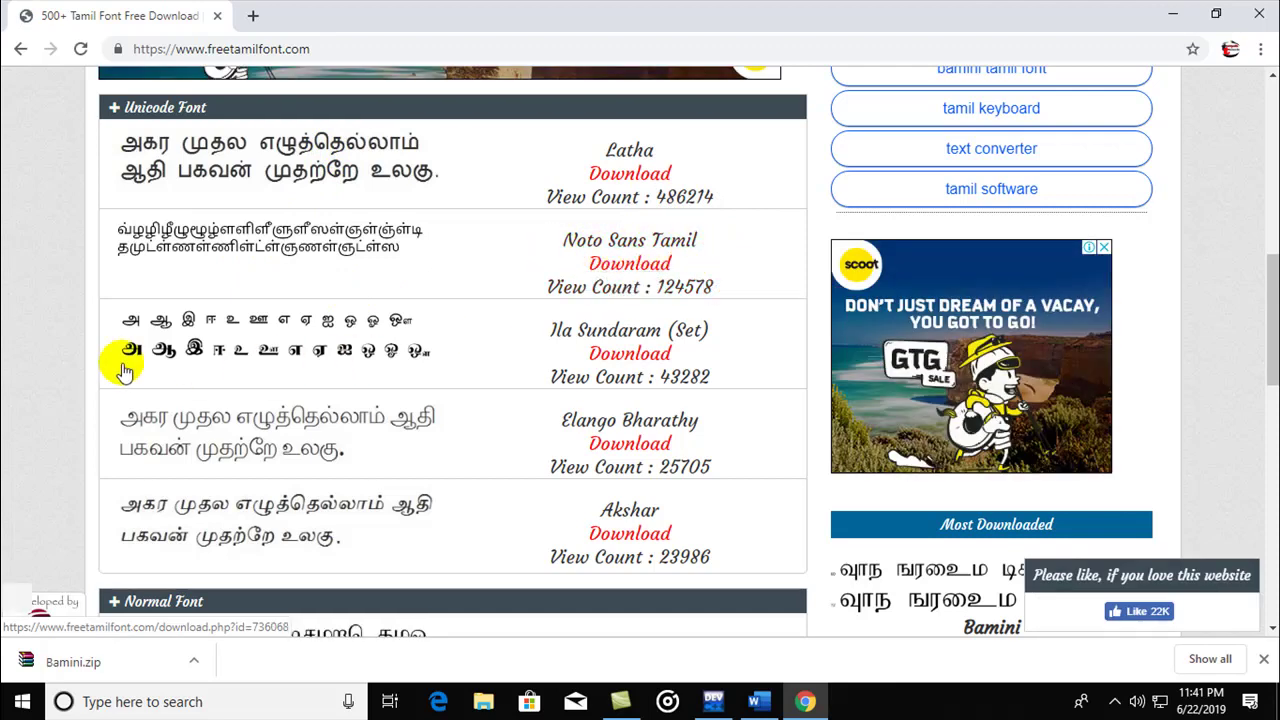
pyautogui.scroll(-2, 69, 368)
pyautogui.scroll(-1, 69, 368)
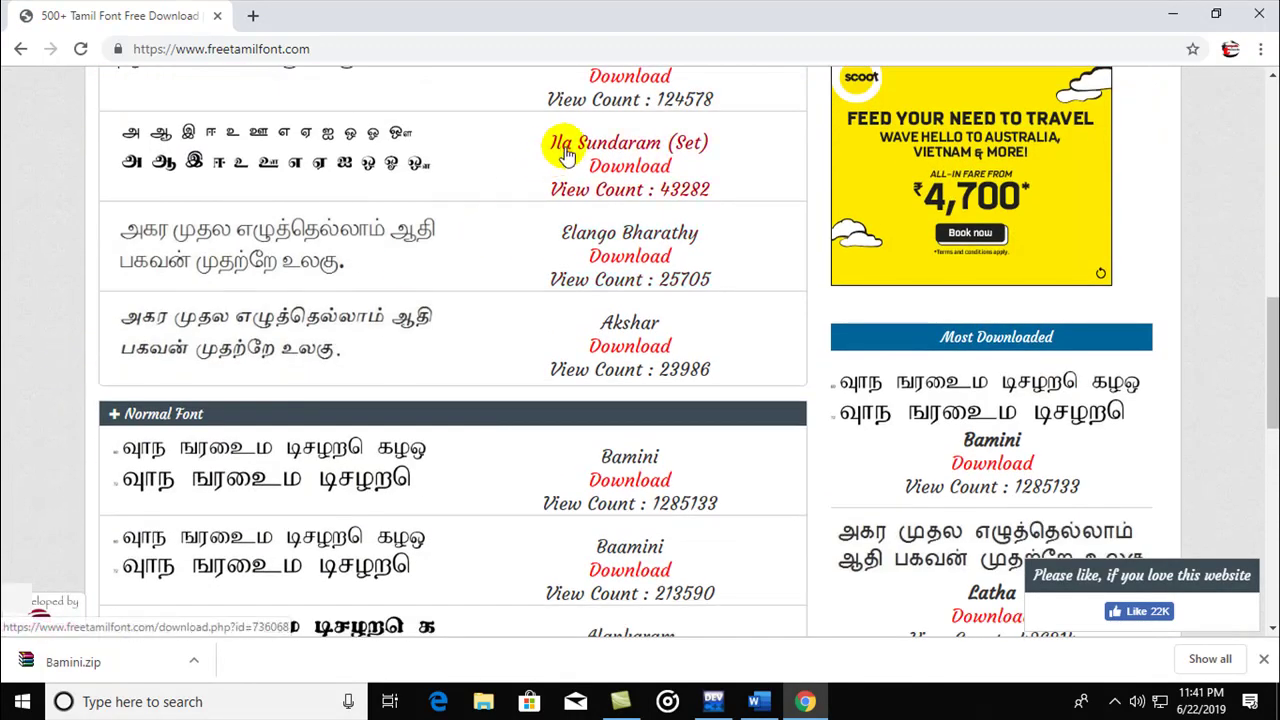
pyautogui.scroll(-2, 105, 387)
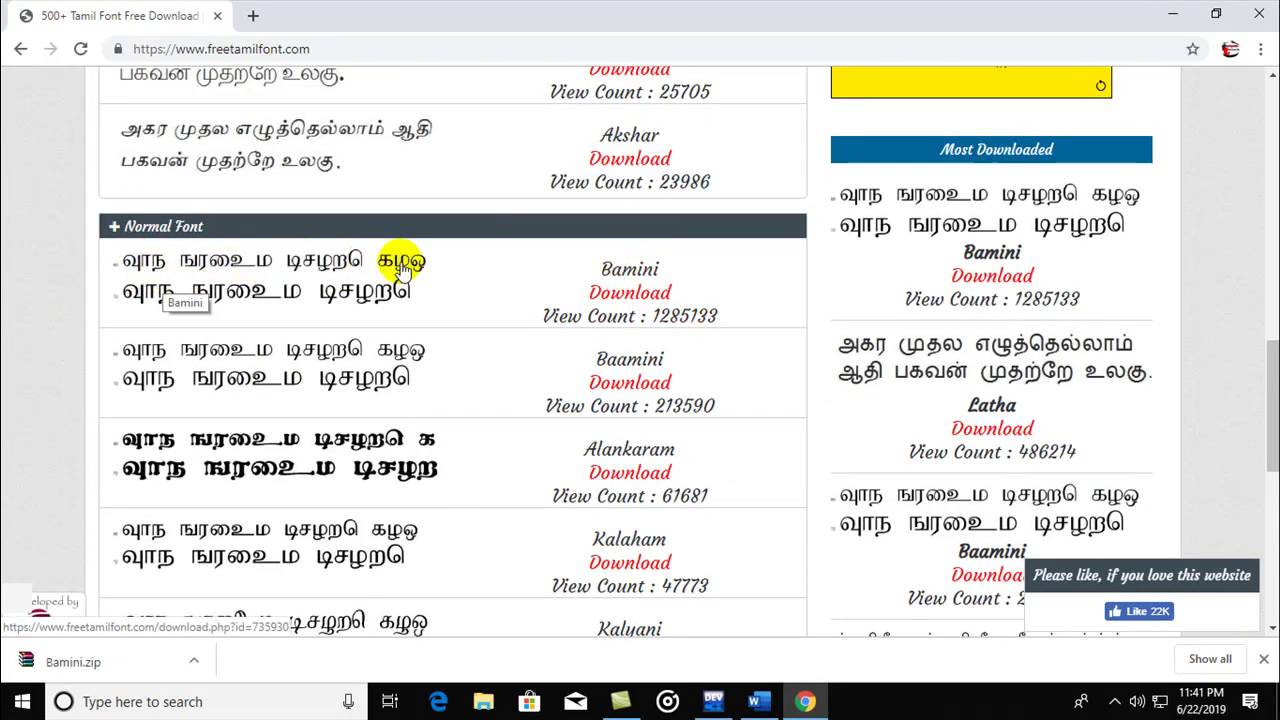
# Step: Open the Bamini font download page and look through it
pyautogui.click(632, 300)
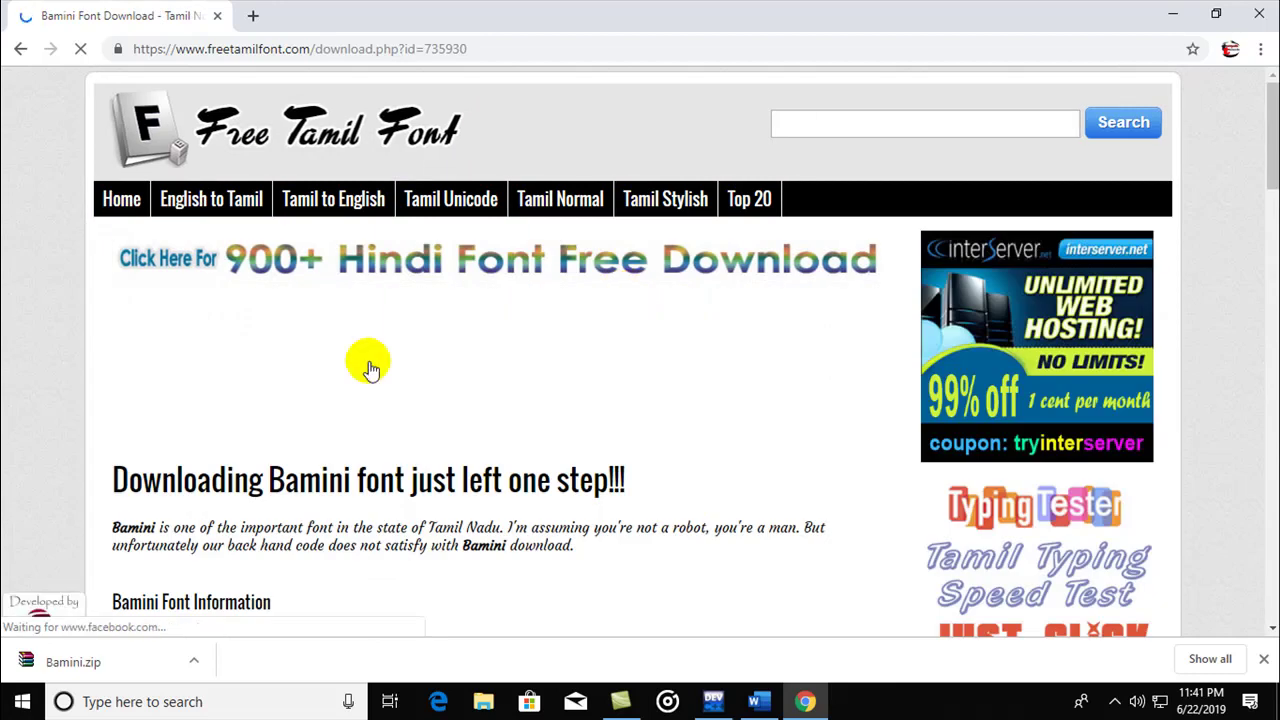
pyautogui.scroll(-2, 200, 393)
pyautogui.scroll(-4, 200, 393)
pyautogui.scroll(-2, 200, 393)
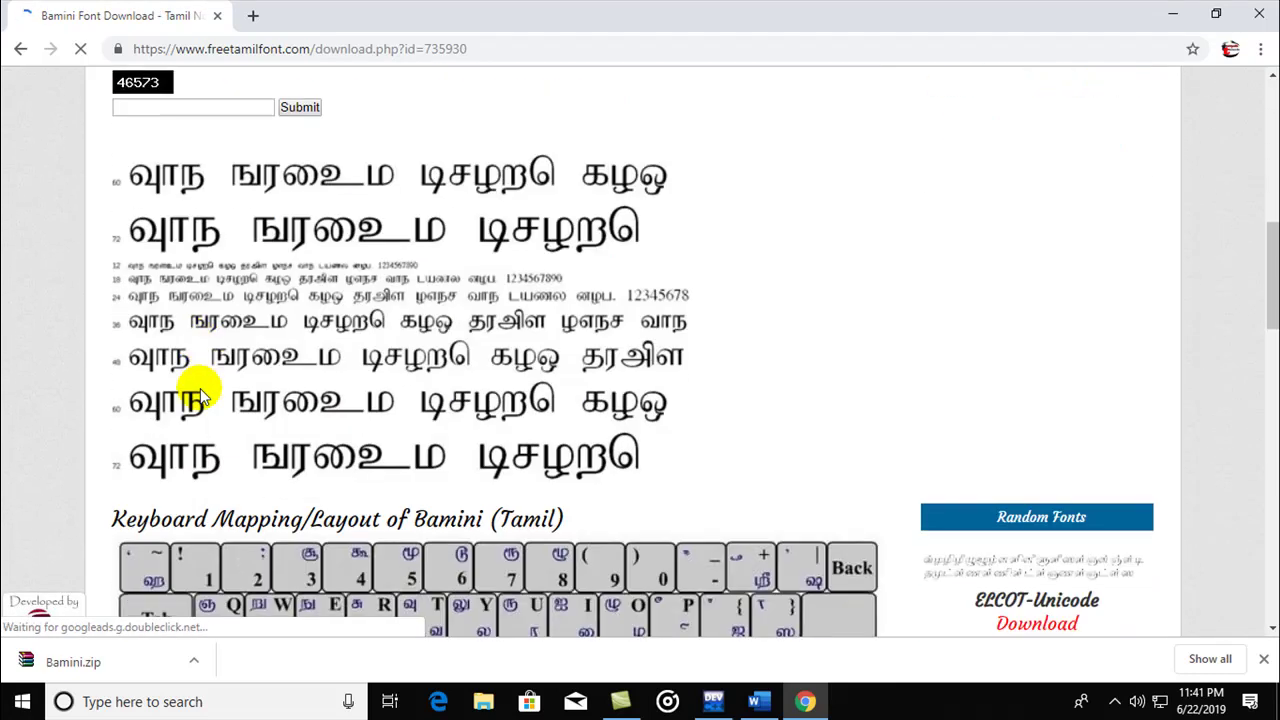
pyautogui.scroll(-3, 200, 393)
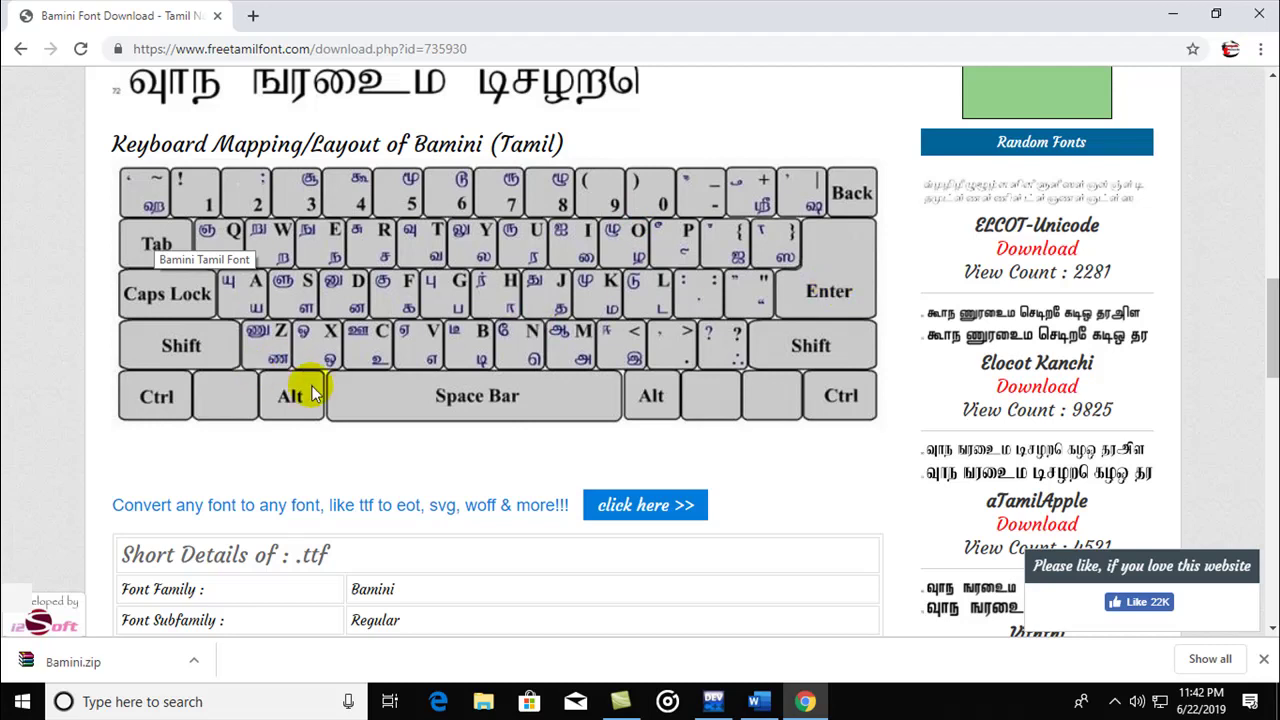
pyautogui.scroll(-1, 310, 390)
pyautogui.scroll(-3, 310, 390)
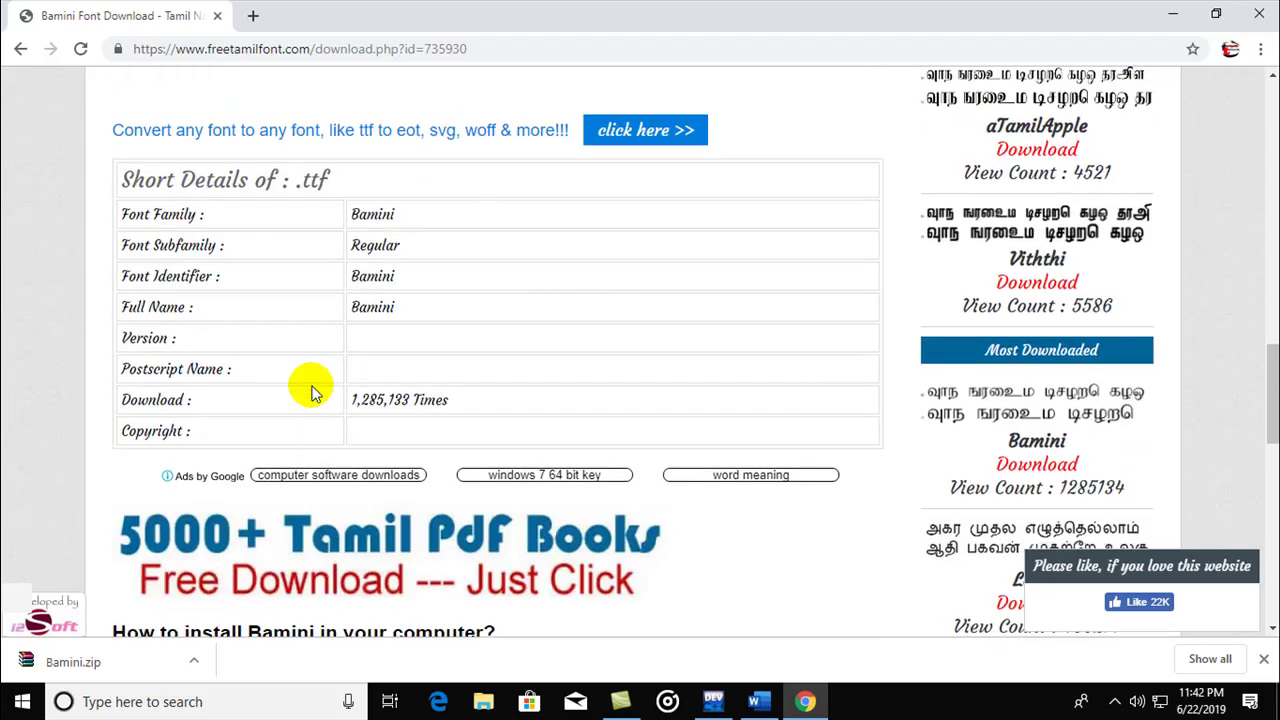
pyautogui.scroll(-4, 310, 390)
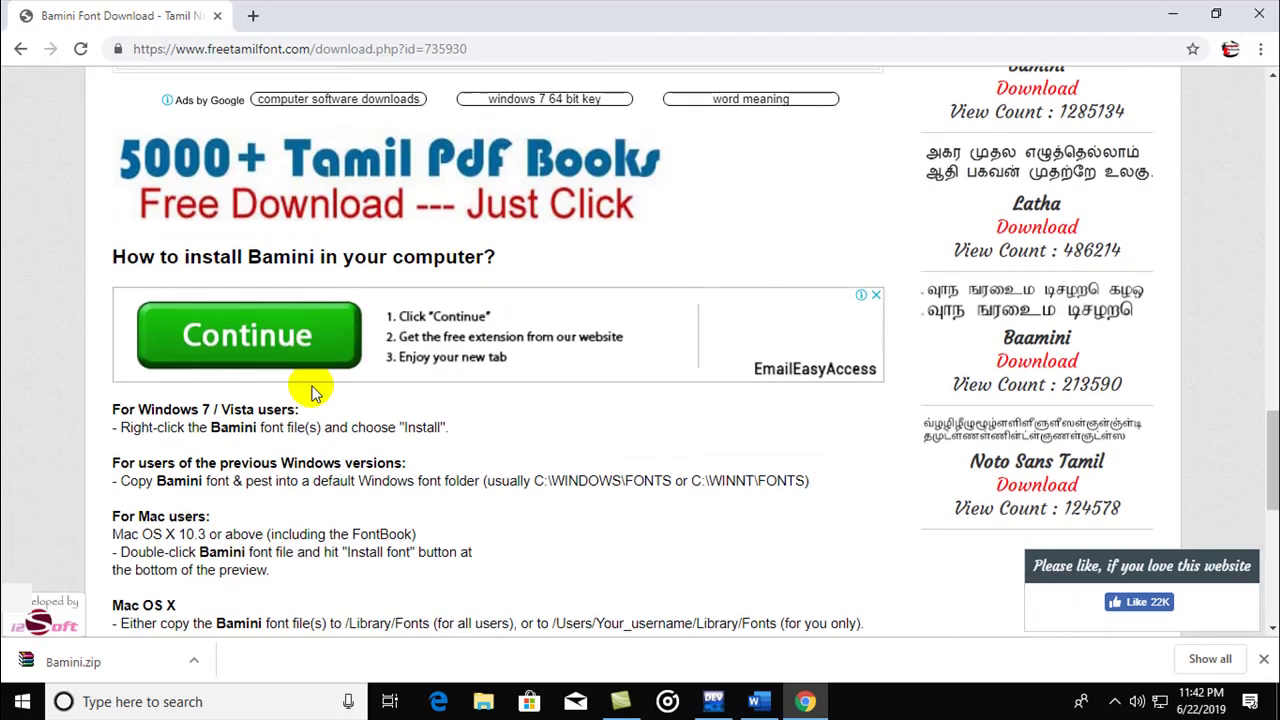
pyautogui.scroll(-2, 310, 390)
pyautogui.scroll(-4, 310, 390)
pyautogui.scroll(-1, 312, 393)
# Step: Submit the captcha to download Bamini as a zip, then close the thank-you tab
pyautogui.scroll(5, 312, 393)
pyautogui.scroll(2, 312, 393)
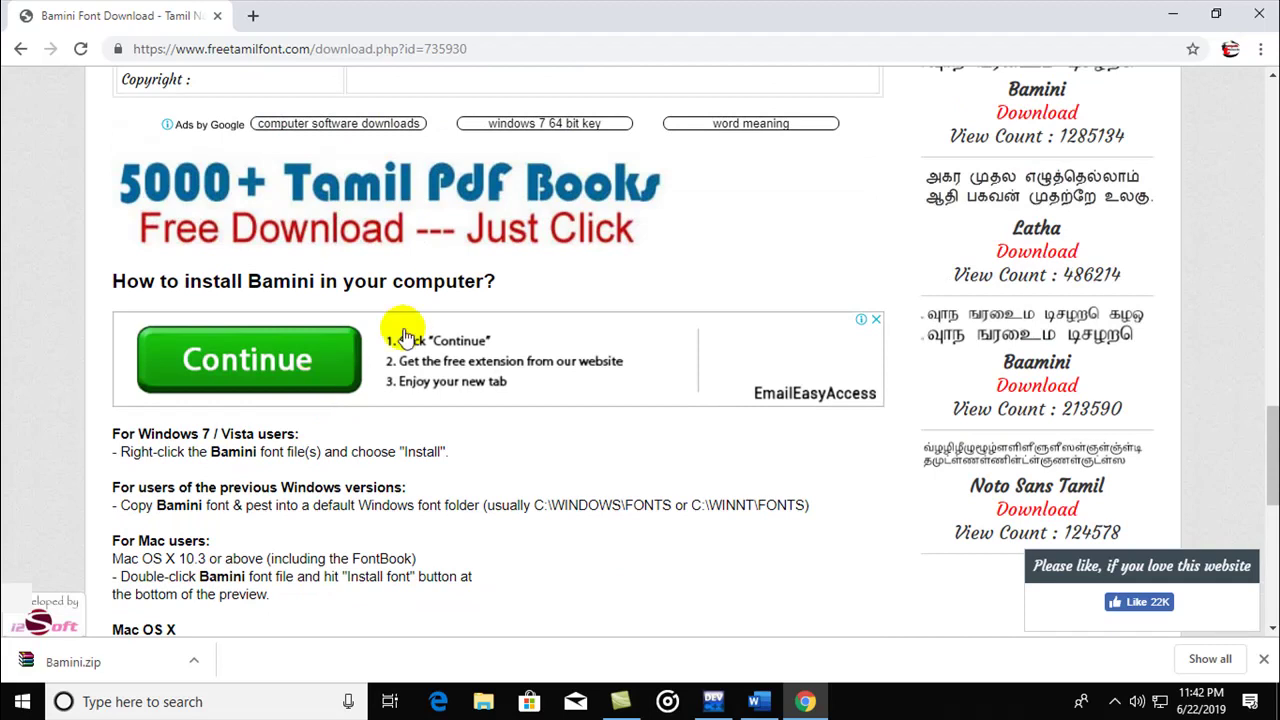
pyautogui.scroll(-4, 420, 325)
pyautogui.scroll(3, 420, 325)
pyautogui.scroll(3, 418, 322)
pyautogui.scroll(4, 418, 322)
pyautogui.scroll(3, 360, 338)
pyautogui.scroll(1, 357, 334)
pyautogui.scroll(2, 220, 250)
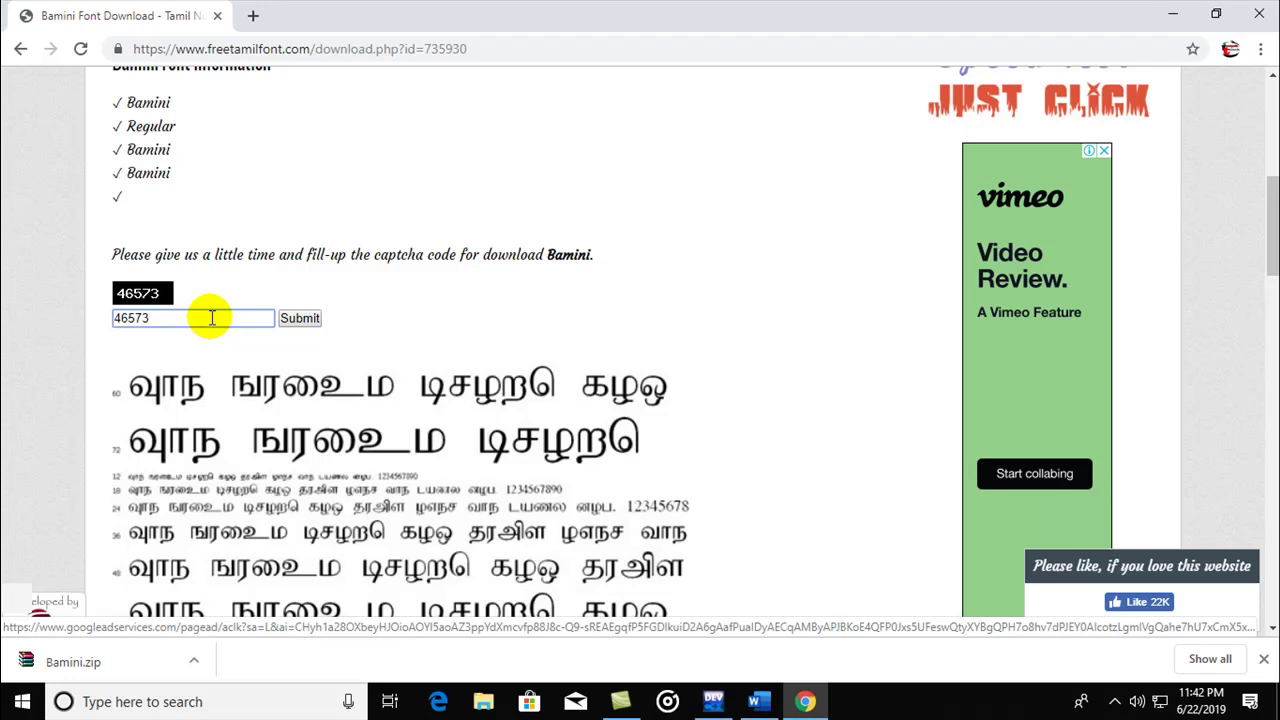
pyautogui.click(303, 319)
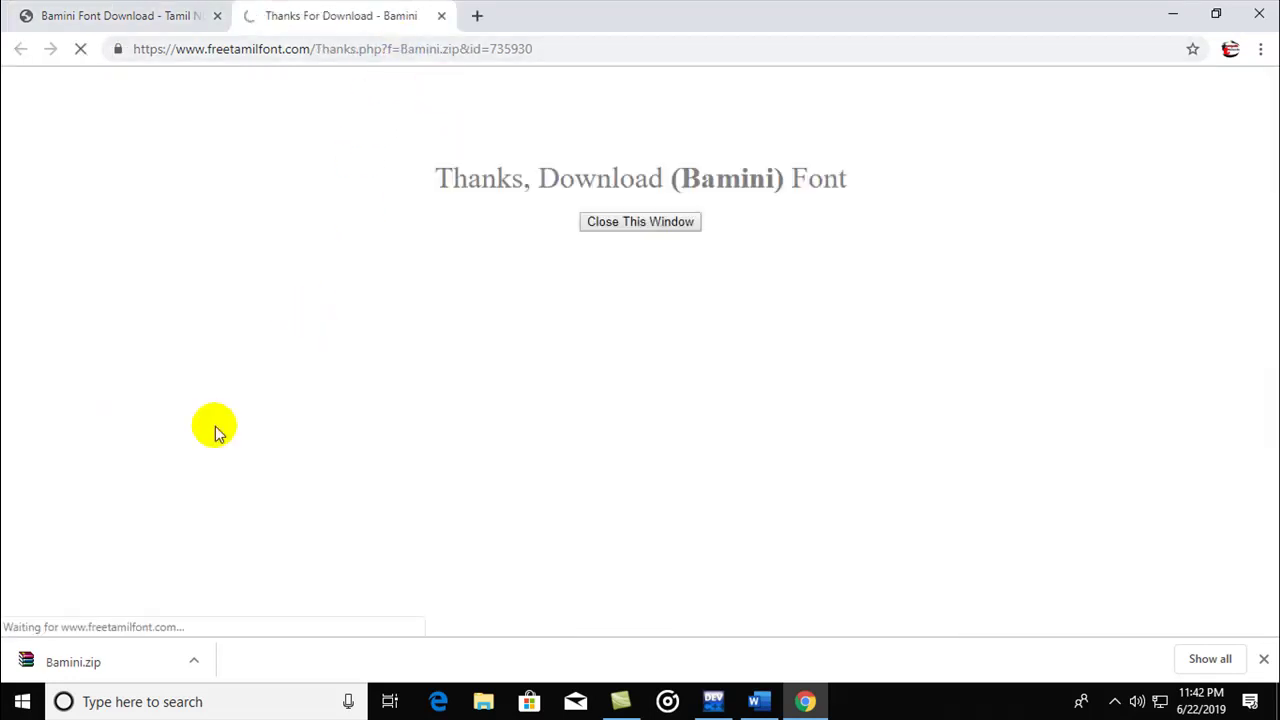
pyautogui.click(442, 19)
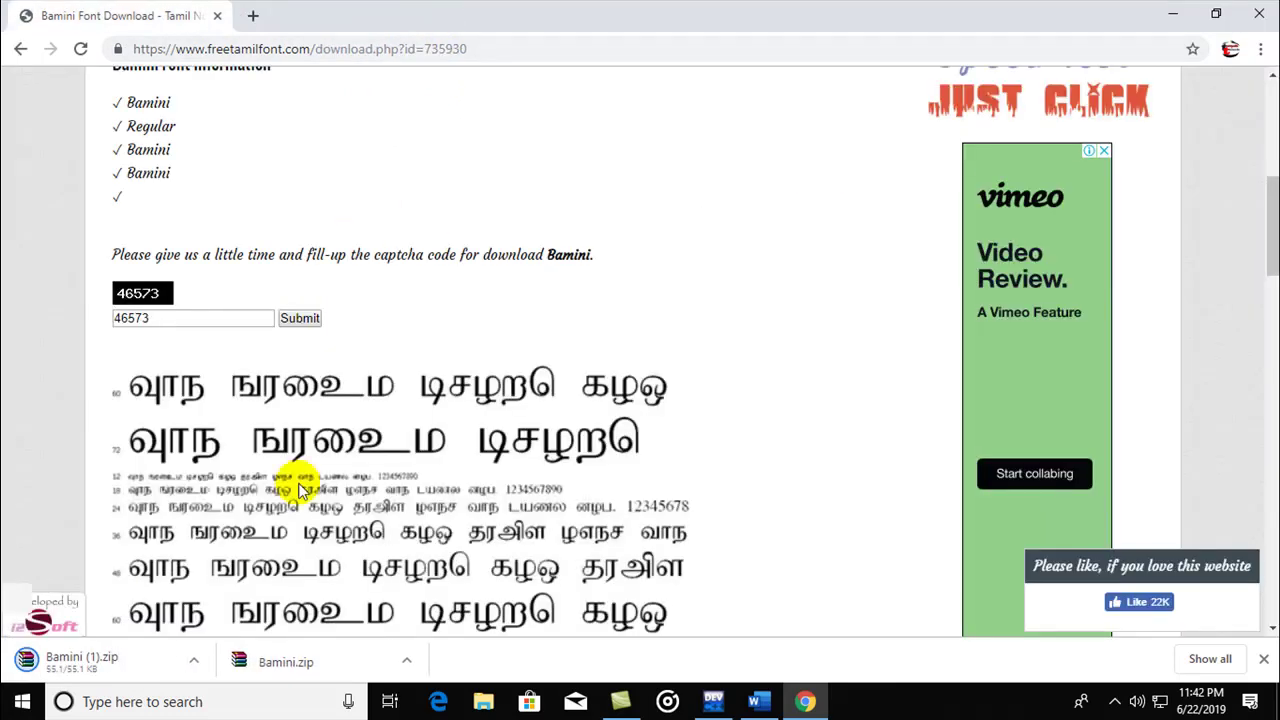
# Step: Open Bamini.zip in WinRAR, install the Bamini.TTF font, and return to the download page
pyautogui.click(291, 665)
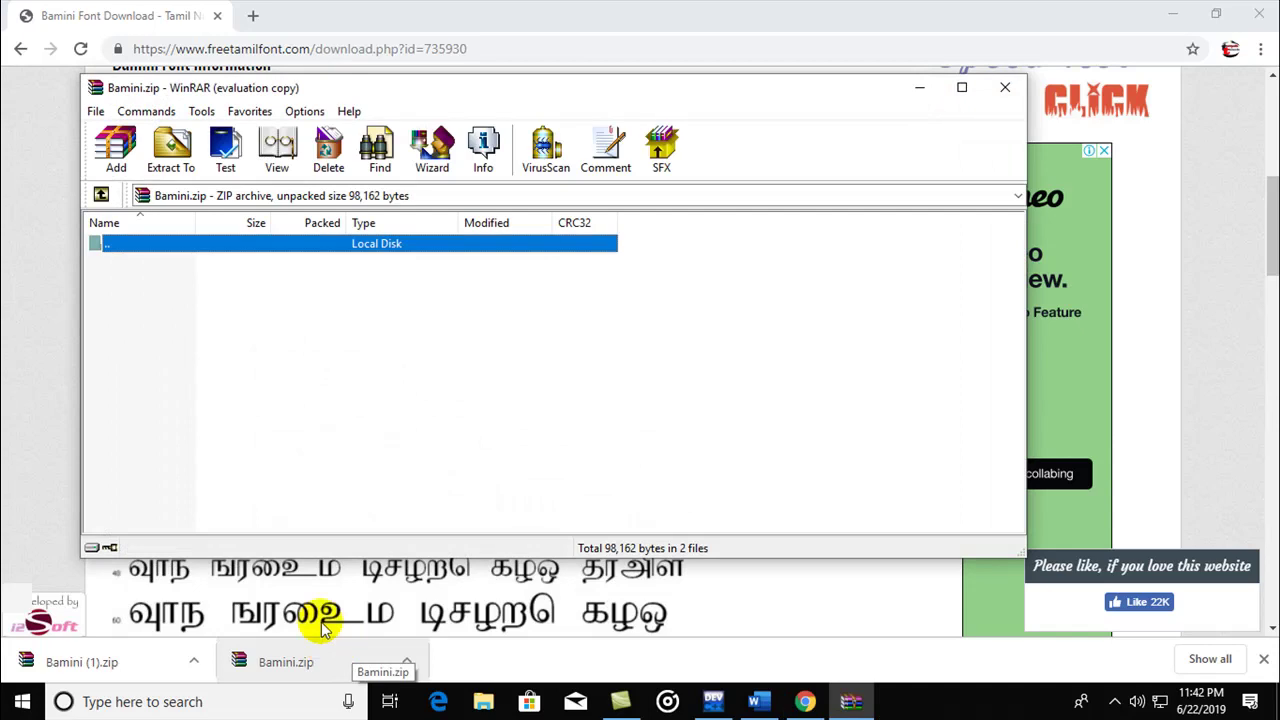
pyautogui.click(175, 279)
pyautogui.doubleClick(140, 262)
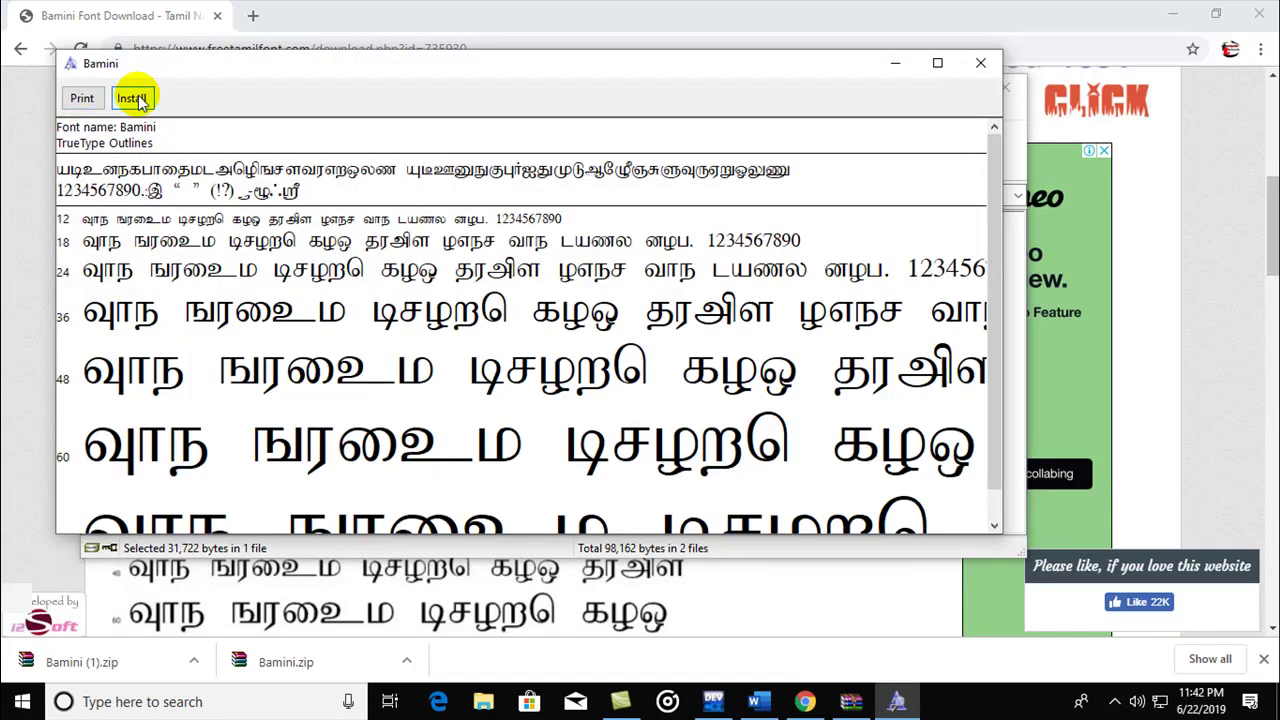
pyautogui.click(132, 98)
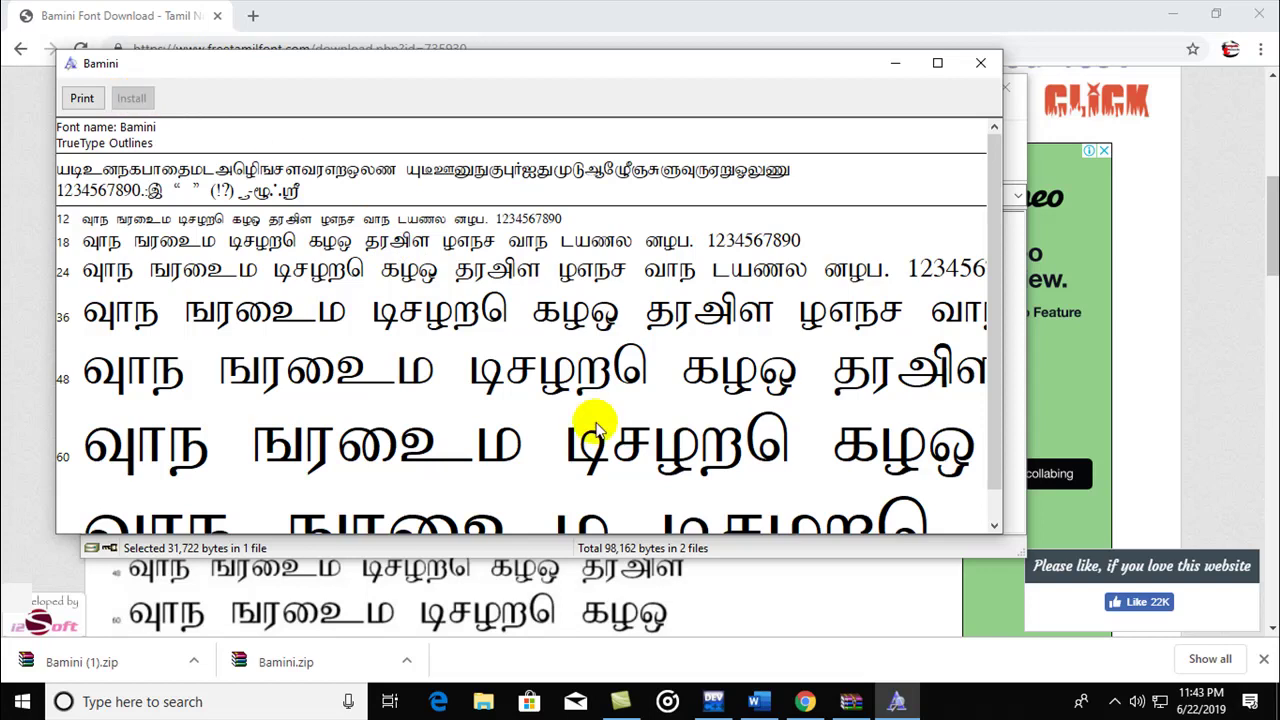
pyautogui.click(815, 705)
# Step: Back in Word, pick the newly installed Bamini font from the font list
pyautogui.scroll(3, 205, 150)
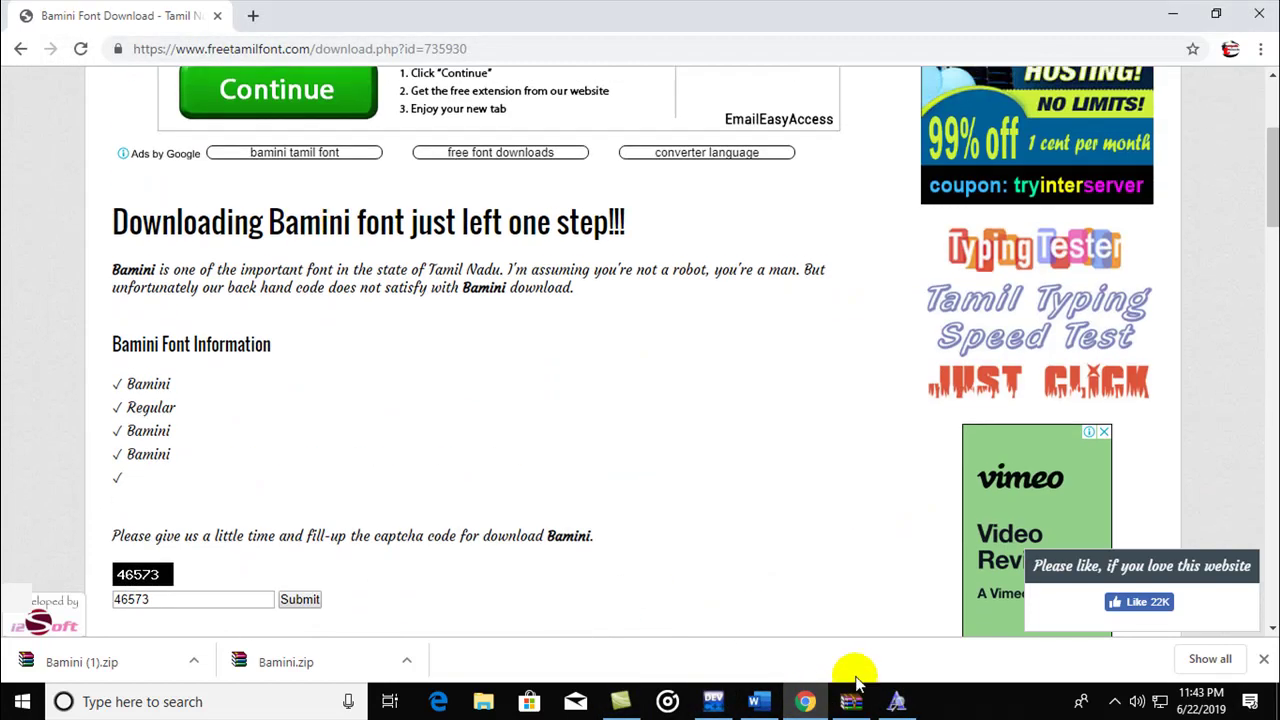
pyautogui.click(752, 705)
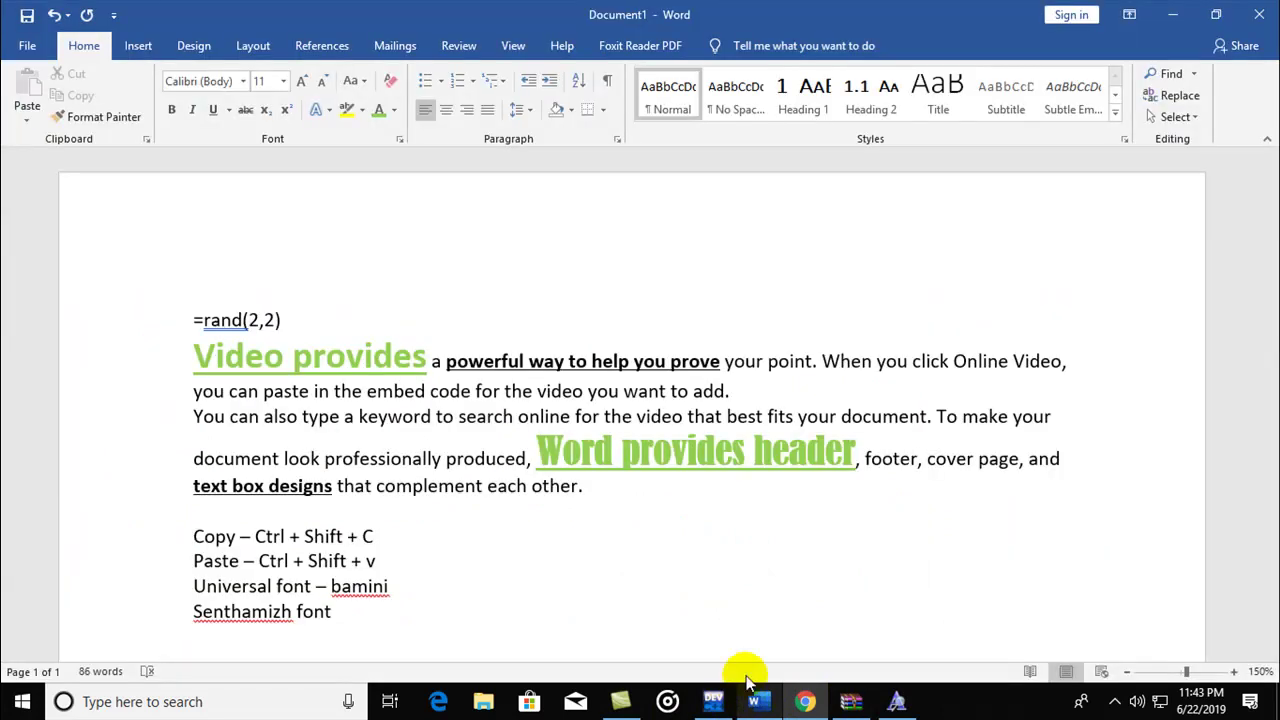
pyautogui.click(242, 81)
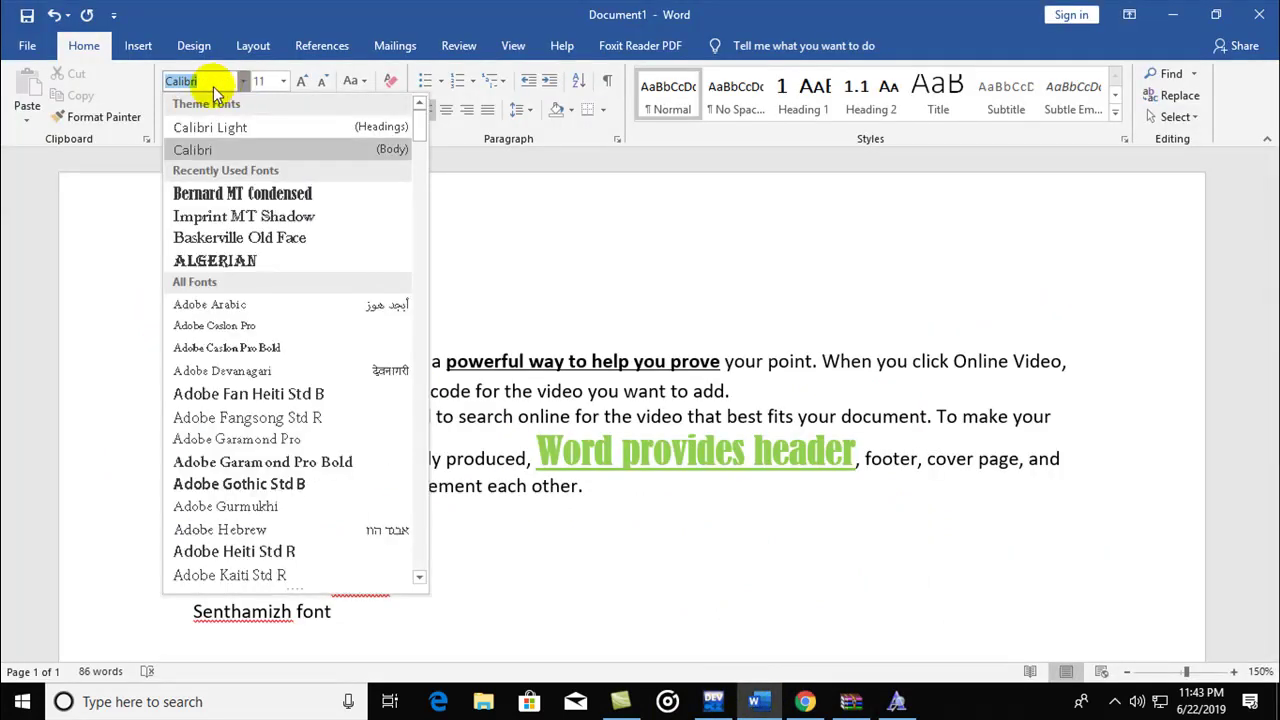
pyautogui.write('Bamini')
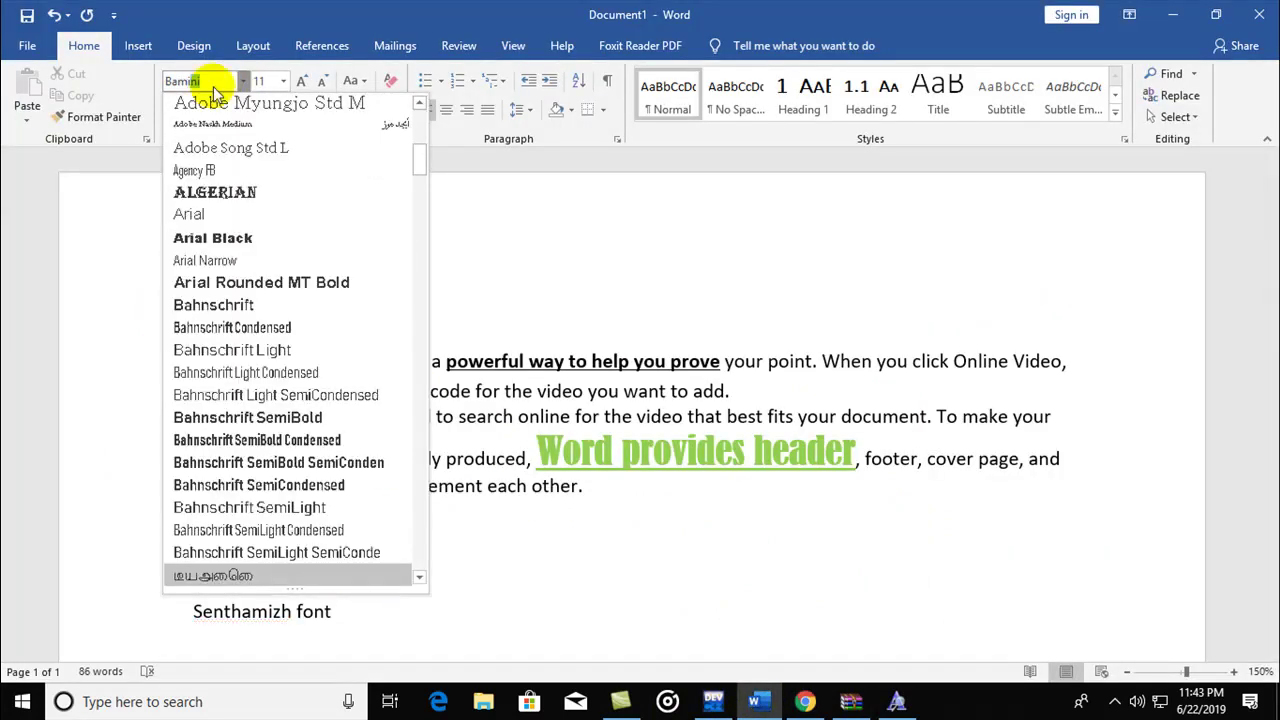
pyautogui.click(197, 576)
# Step: Add an empty line below 'Senthamizh font' and enter 'bami' in the font name box
pyautogui.scroll(-3, 380, 612)
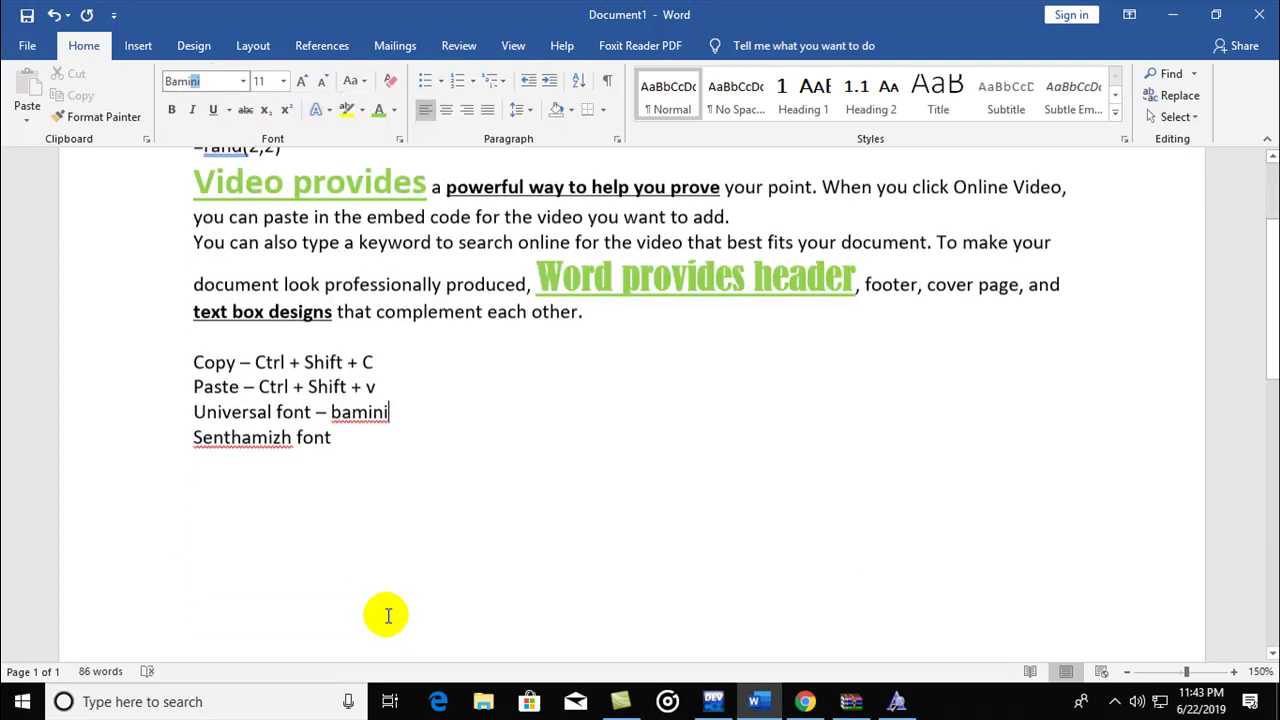
pyautogui.click(346, 430)
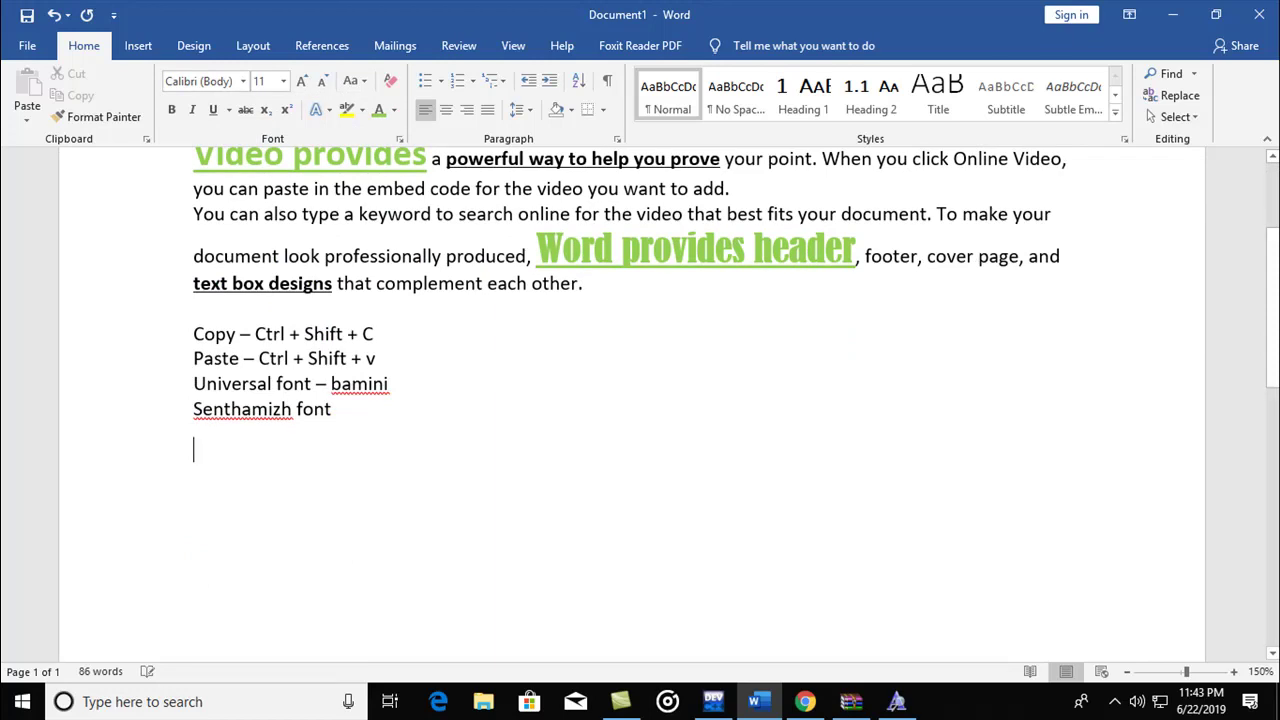
pyautogui.press('Return')
pyautogui.write('b')
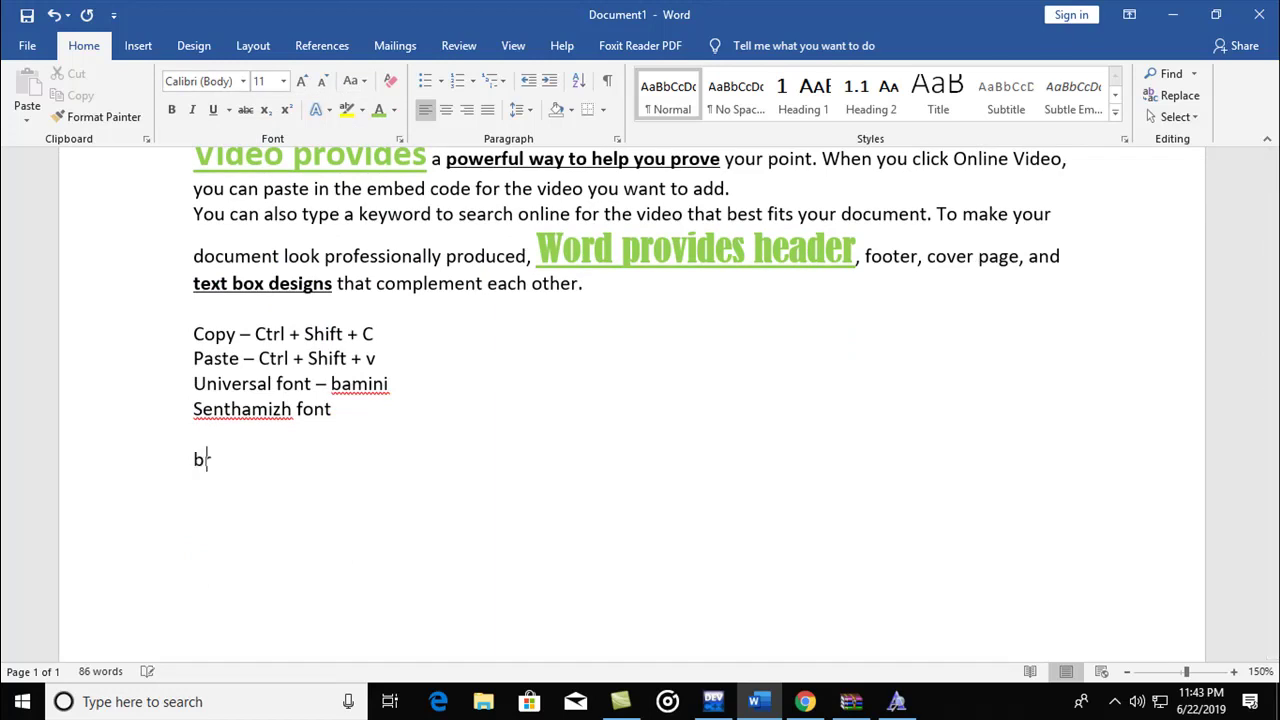
pyautogui.press('BackSpace')
pyautogui.press('BackSpace')
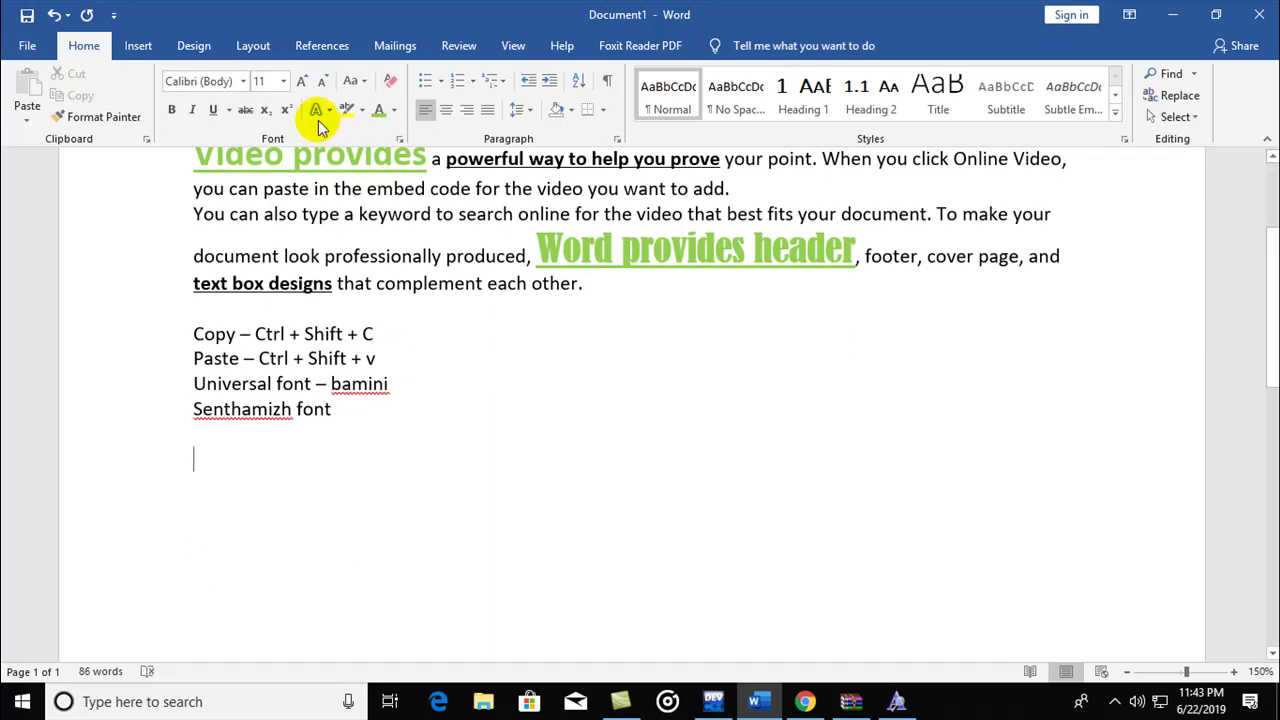
pyautogui.click(203, 80)
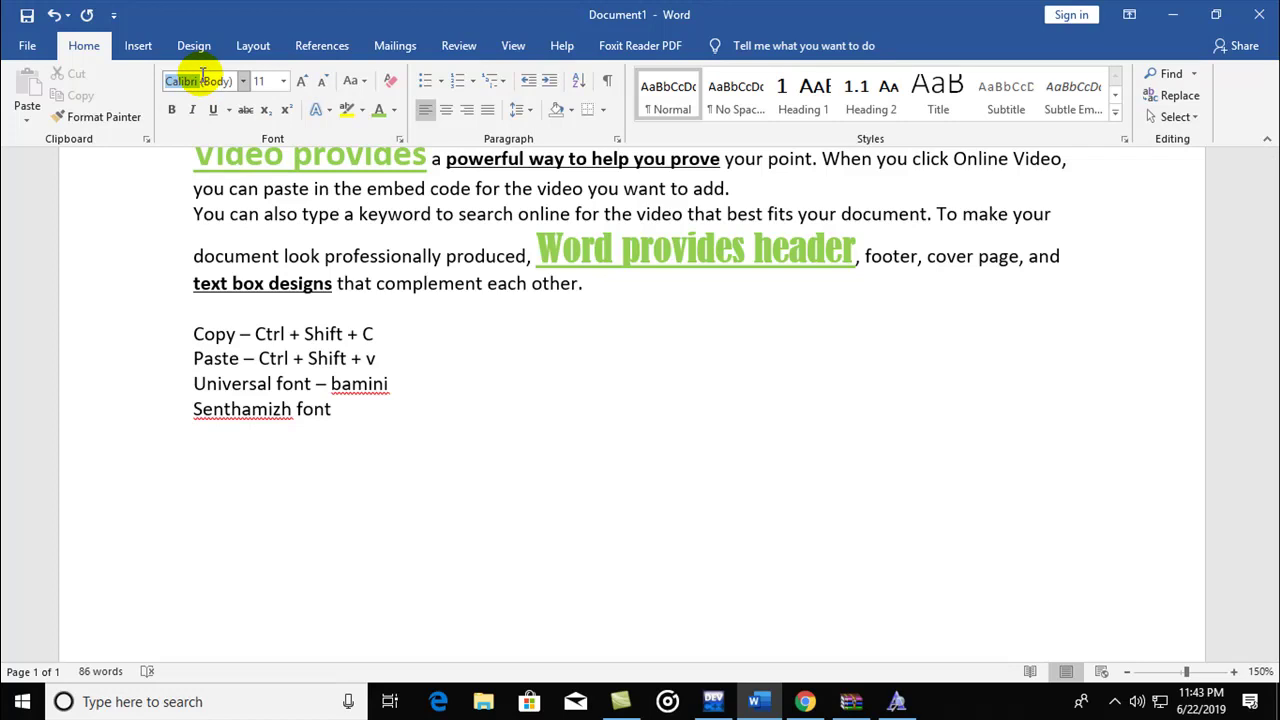
pyautogui.write('bami')
# Step: Confirm Bamini and try typing the Tamil word, erasing the misspelled attempts
pyautogui.press('Return')
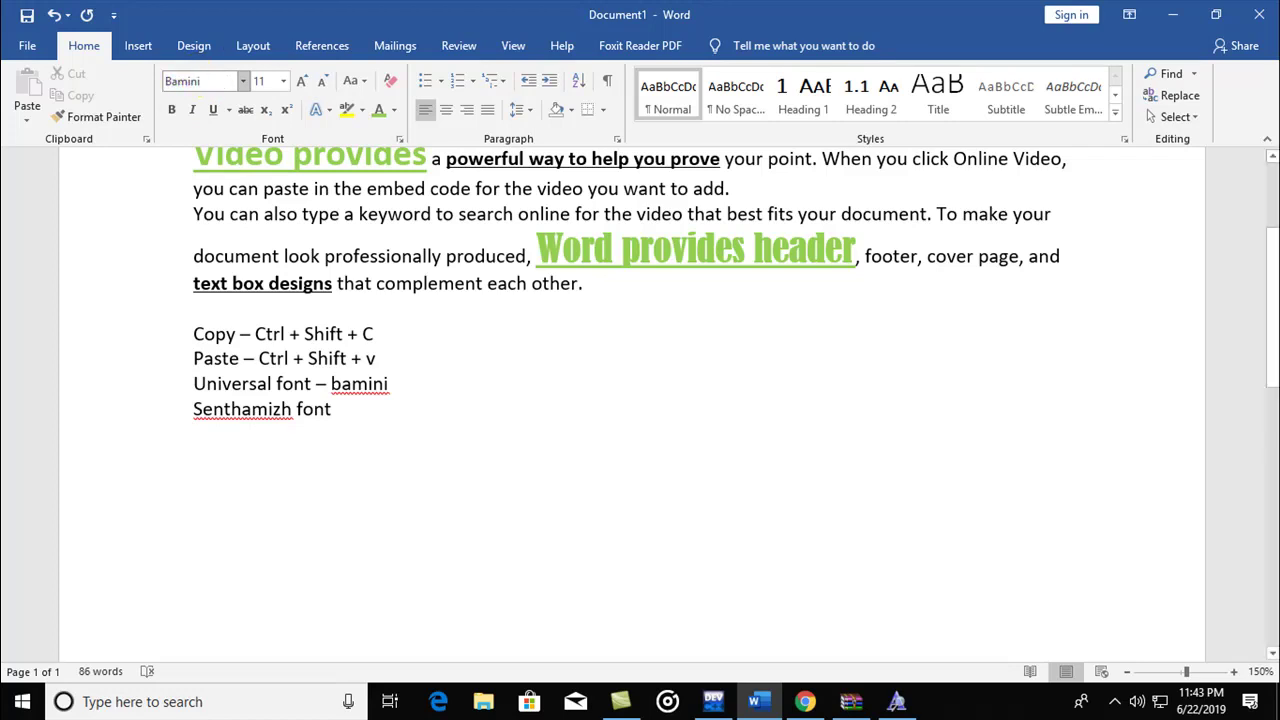
pyautogui.write('nry')
pyautogui.press('BackSpace')
pyautogui.press('BackSpace')
pyautogui.press('BackSpace')
pyautogui.write('nryta')
pyautogui.press('BackSpace')
pyautogui.press('BackSpace')
pyautogui.write('k;')
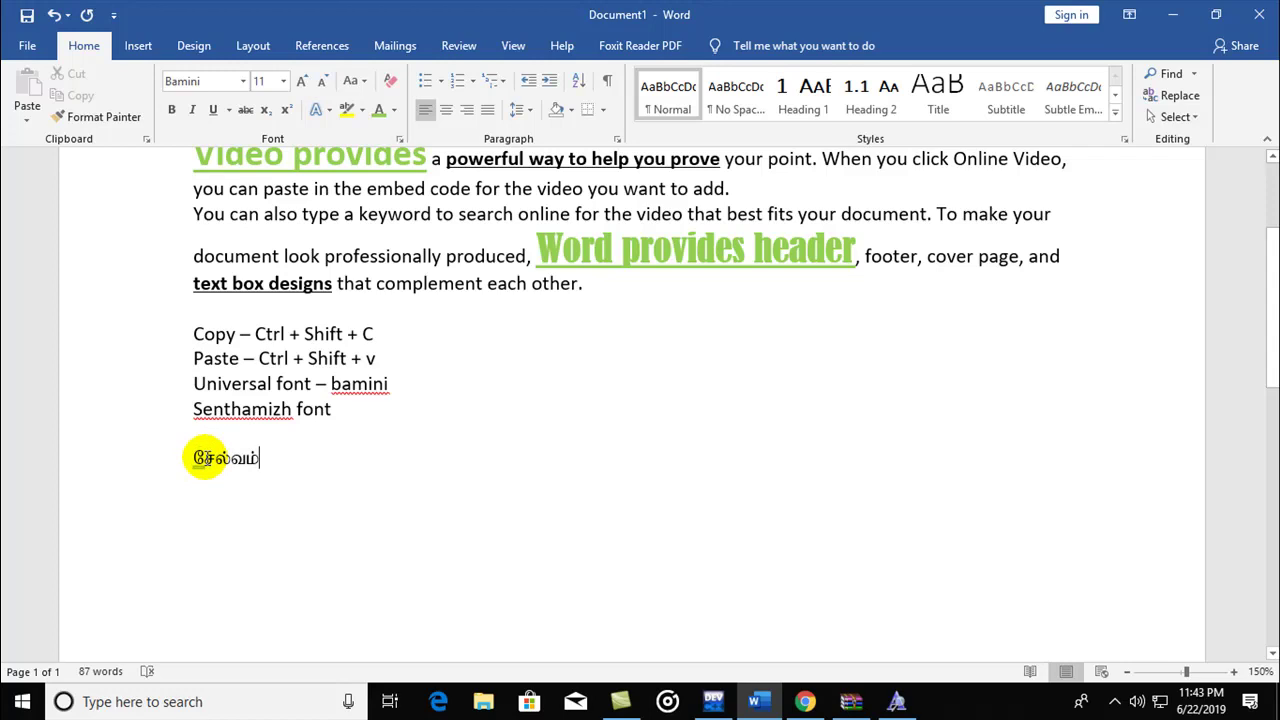
pyautogui.hotkey('ctrl', 'z')
pyautogui.write('a')
pyautogui.hotkey('ctrl', 'z')
pyautogui.hotkey('ctrl', 'z')
pyautogui.hotkey('ctrl', 'z')
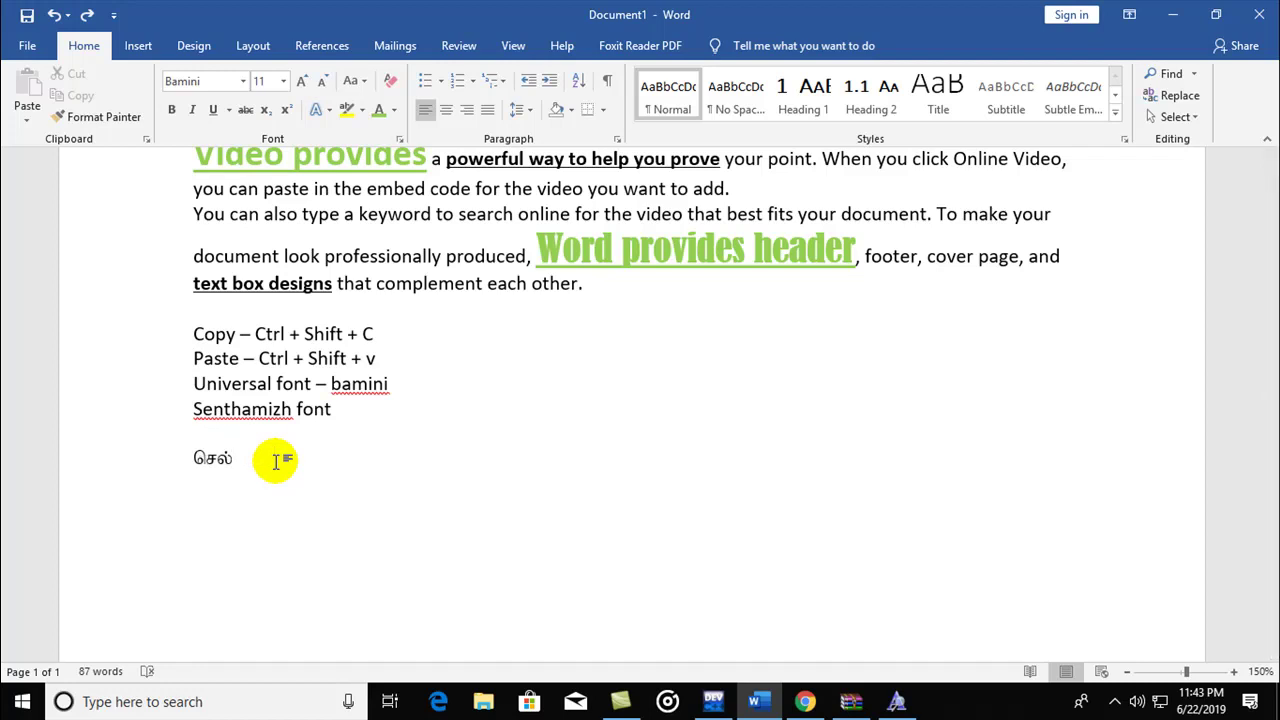
pyautogui.press('BackSpace')
pyautogui.press('BackSpace')
pyautogui.press('BackSpace')
pyautogui.press('BackSpace')
pyautogui.write('xUliaf;')
pyautogui.press('BackSpace')
pyautogui.press('BackSpace')
pyautogui.press('BackSpace')
pyautogui.press('BackSpace')
pyautogui.press('BackSpace')
pyautogui.press('BackSpace')
# Step: Add the English word 'selvam' on a new line after the bamini note
pyautogui.click(403, 389)
pyautogui.press('Return')
pyautogui.write('selvam')
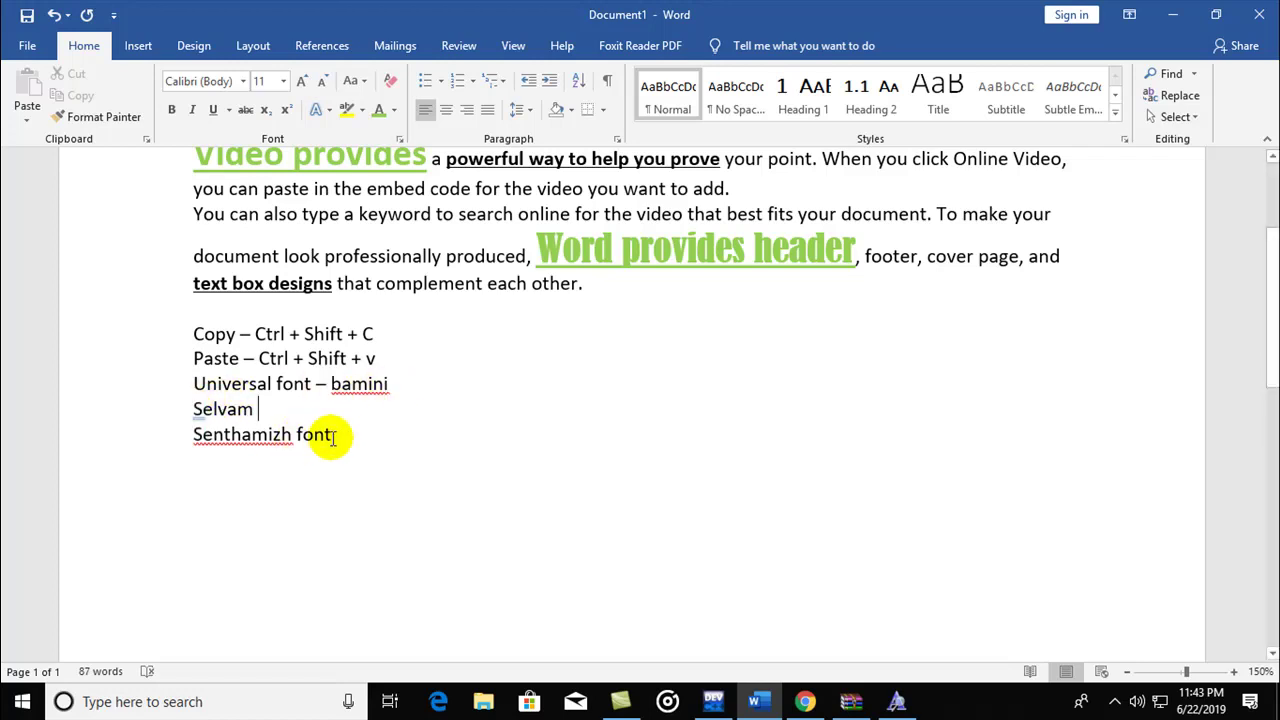
pyautogui.press('Return')
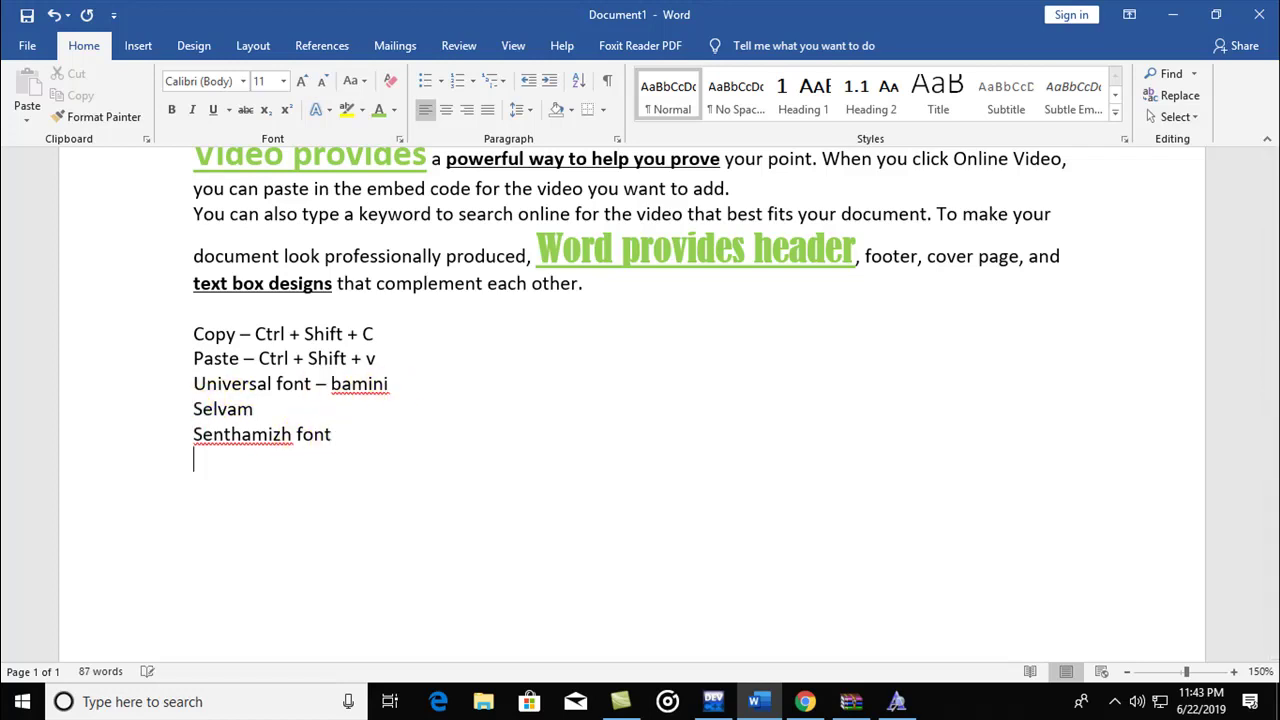
pyautogui.write('br')
pyautogui.press('BackSpace')
pyautogui.press('BackSpace')
# Step: Set the last line to Bamini and type செல்வம் (nry;tk;) in Tamil
pyautogui.click(215, 82)
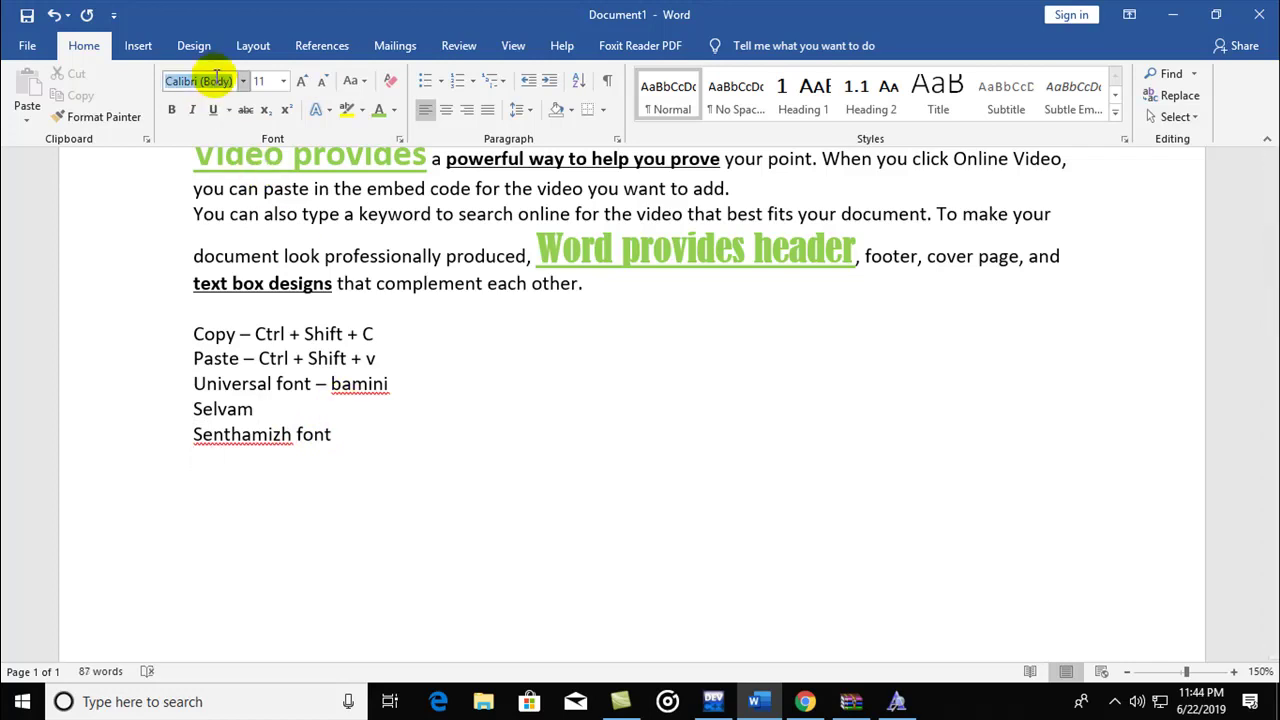
pyautogui.write('Bamini')
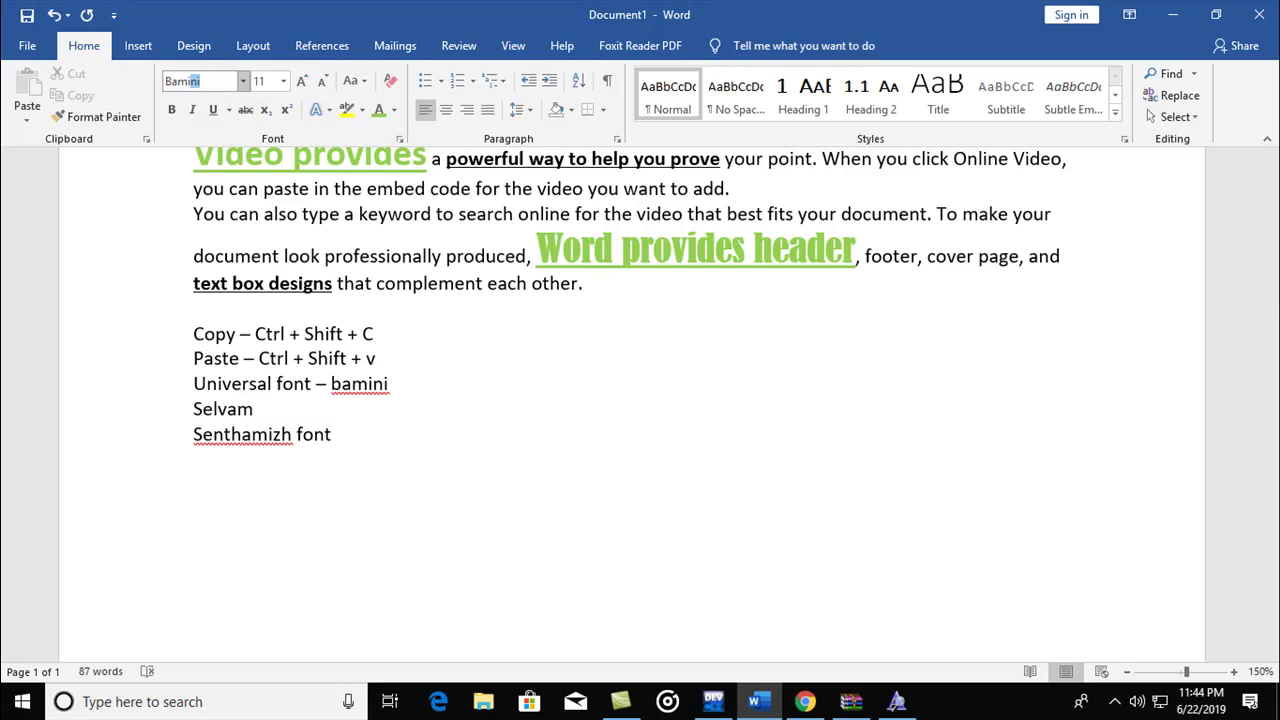
pyautogui.press('Return')
pyautogui.write('nr')
pyautogui.write('y;tkk')
pyautogui.press('BackSpace')
pyautogui.press('BackSpace')
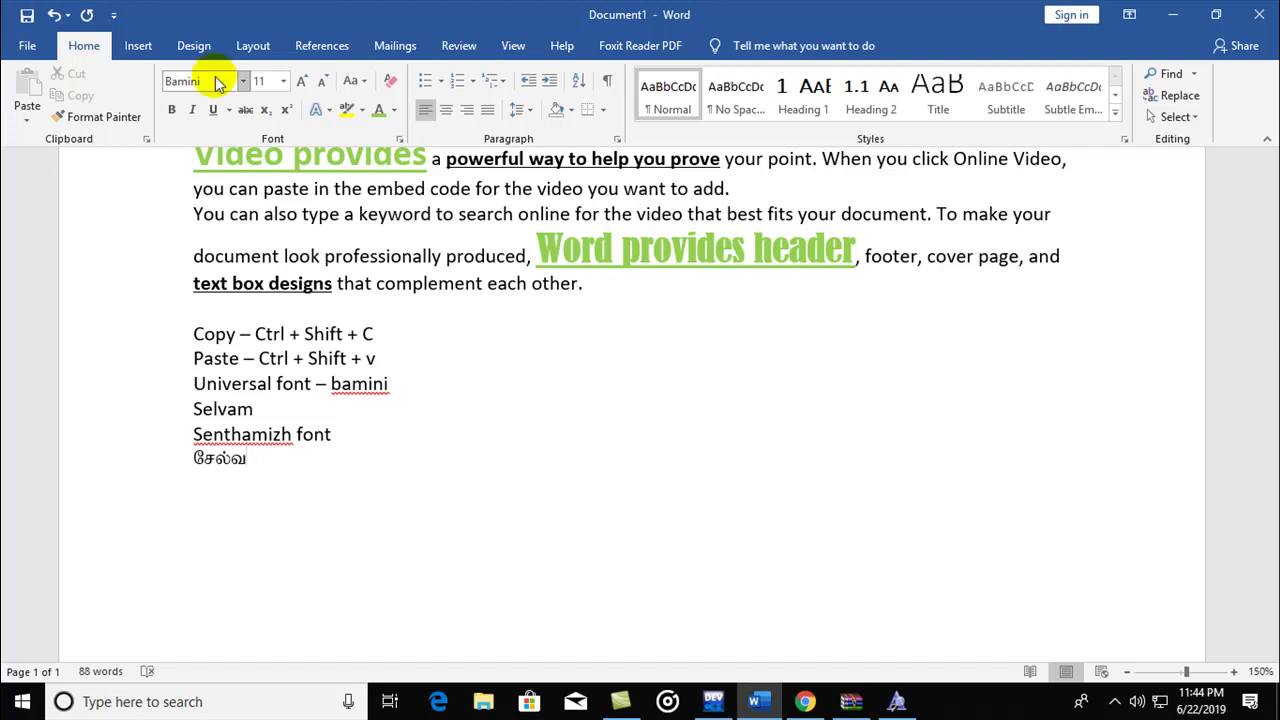
pyautogui.write('a')
pyautogui.press('BackSpace')
pyautogui.press('BackSpace')
pyautogui.press('BackSpace')
pyautogui.press('BackSpace')
pyautogui.press('BackSpace')
pyautogui.press('BackSpace')
pyautogui.write('nry;tk;')
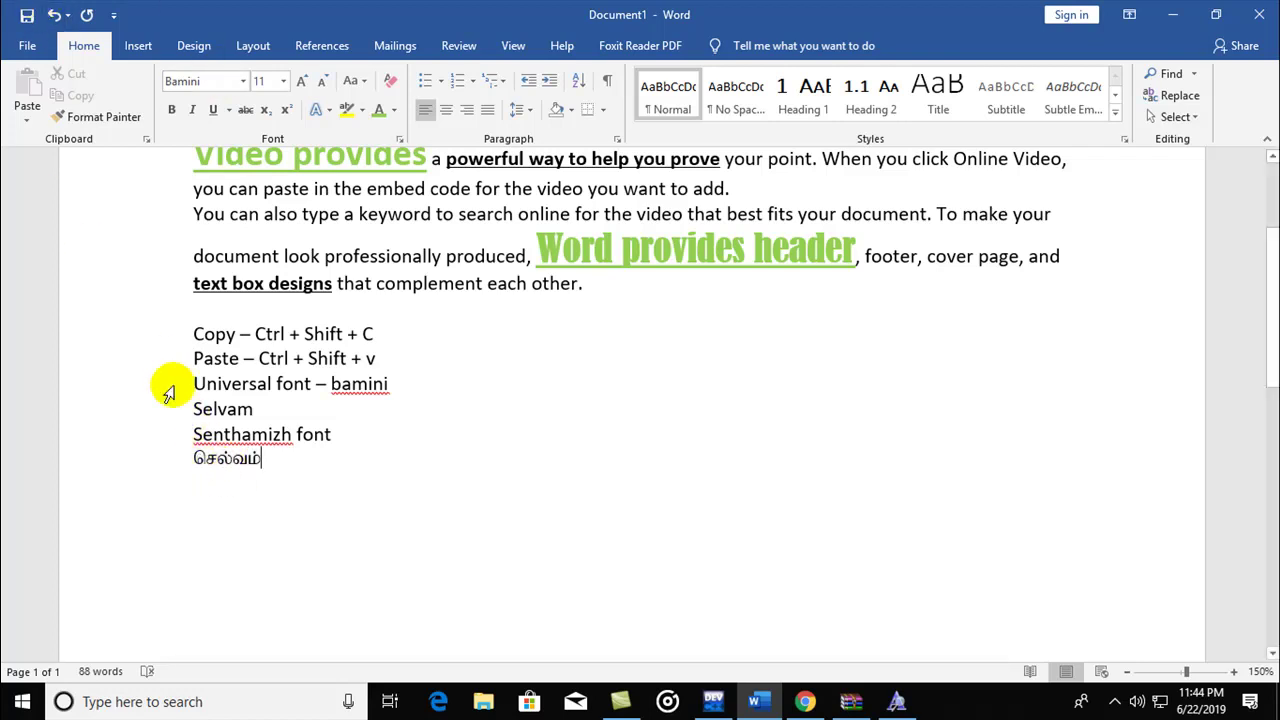
pyautogui.click(24, 52)
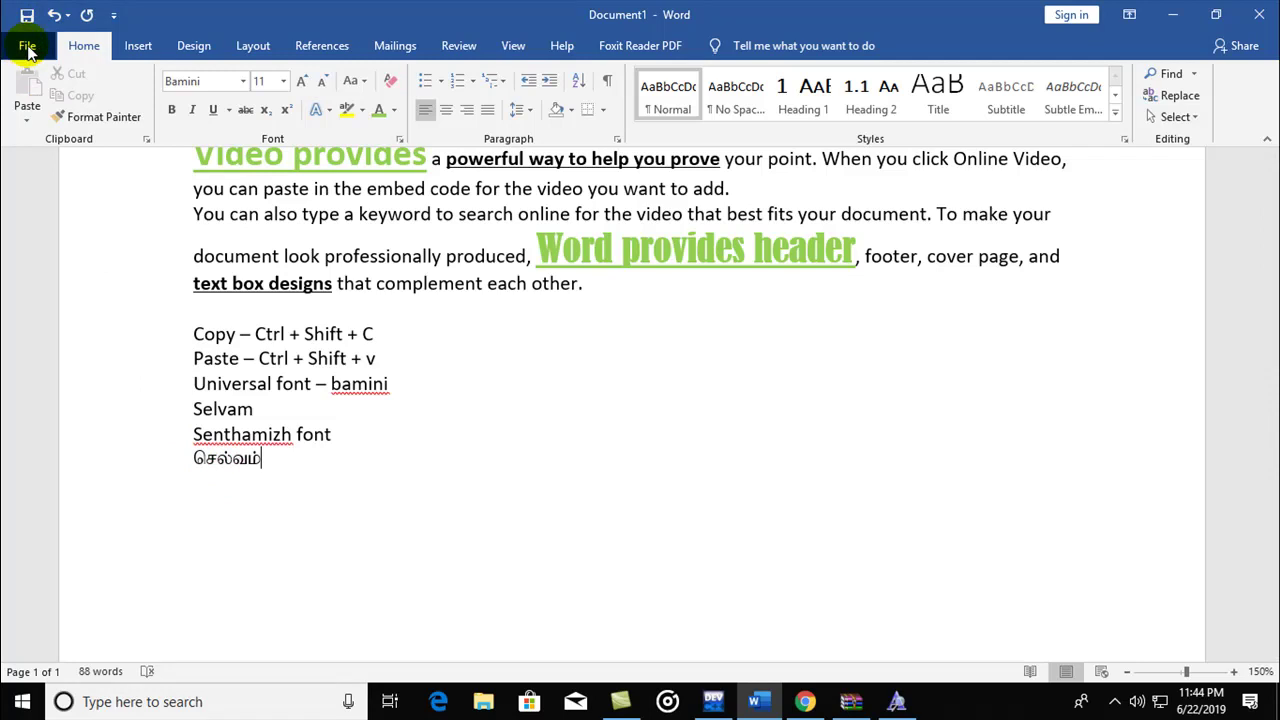
pyautogui.click(28, 50)
pyautogui.click(26, 50)
pyautogui.click(26, 50)
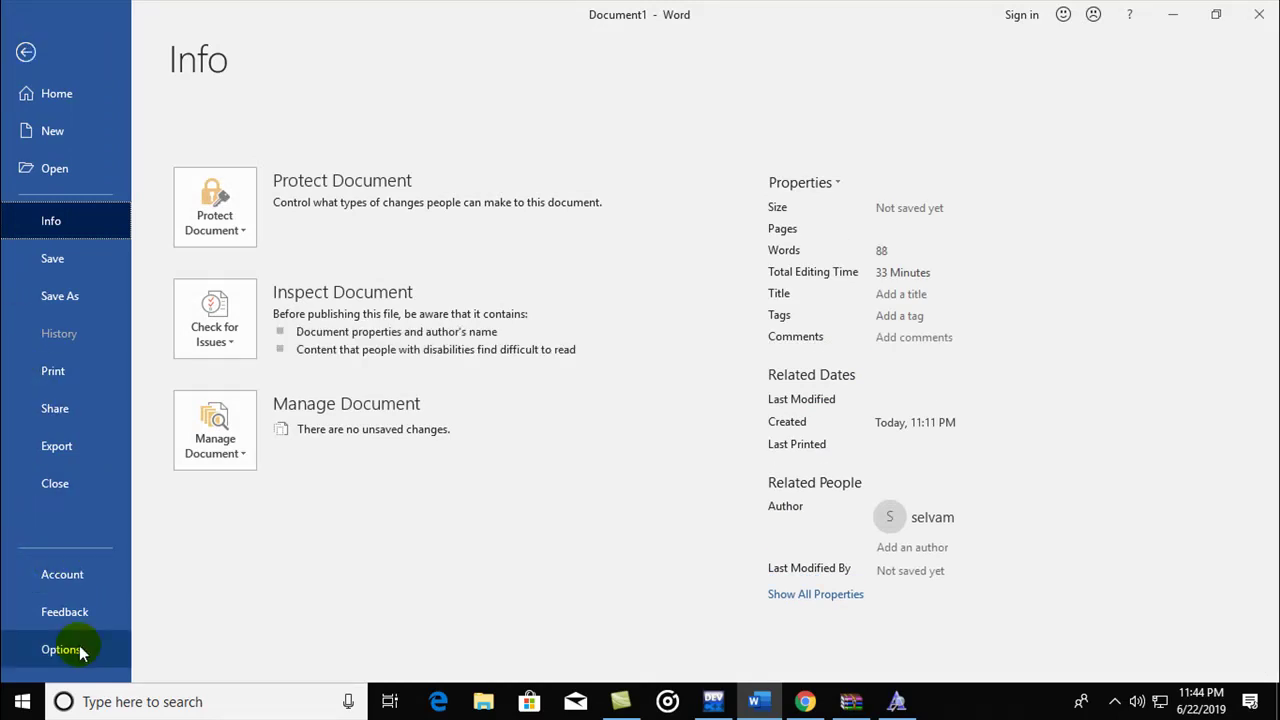
pyautogui.press('Escape')
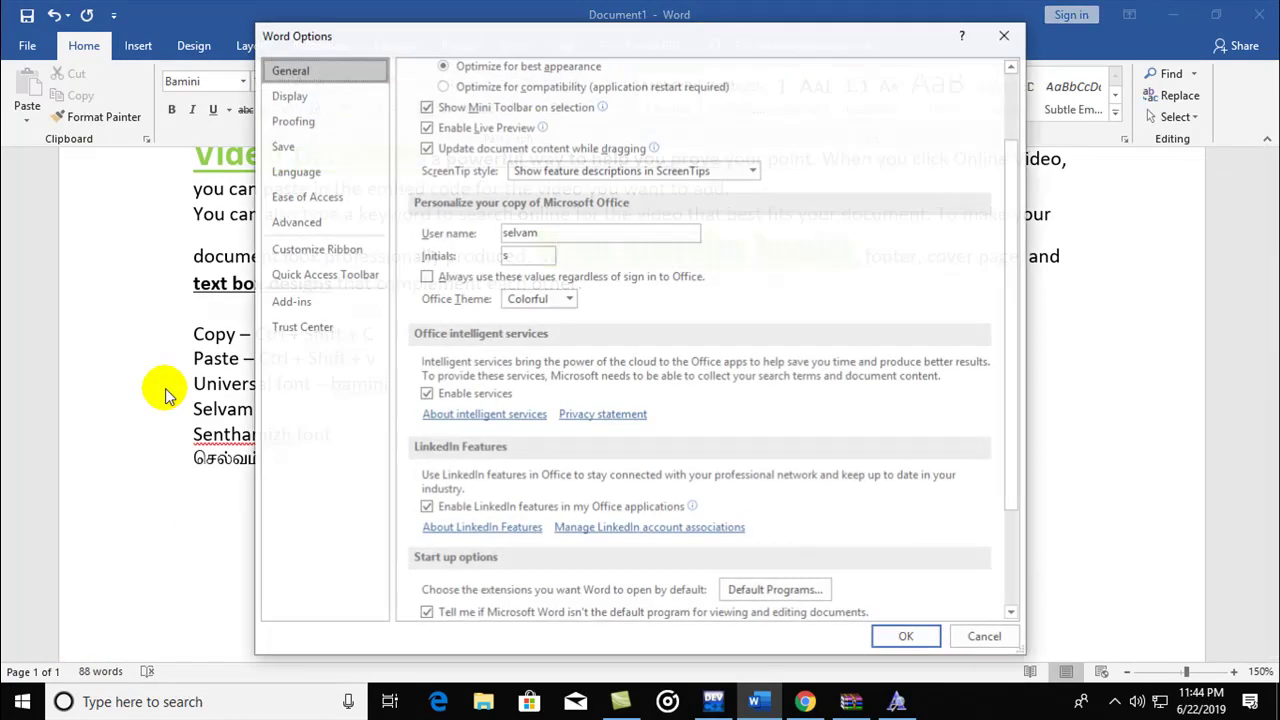
pyautogui.click(300, 123)
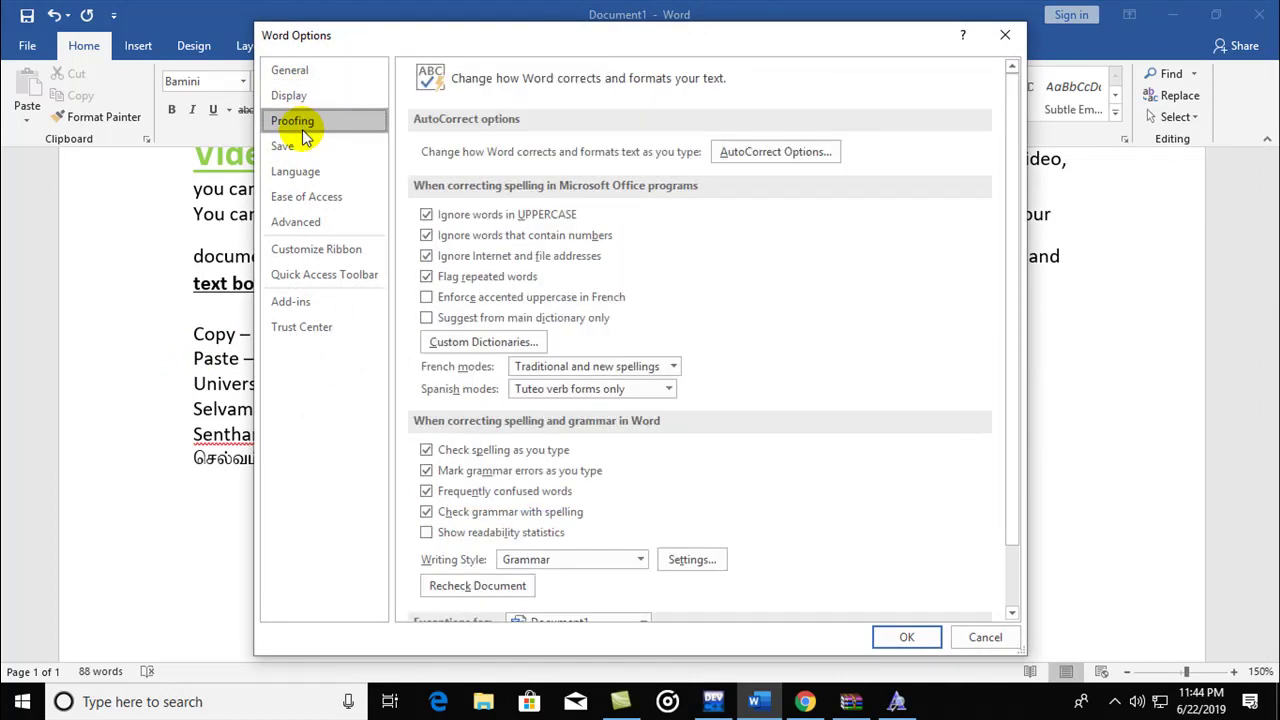
pyautogui.click(728, 152)
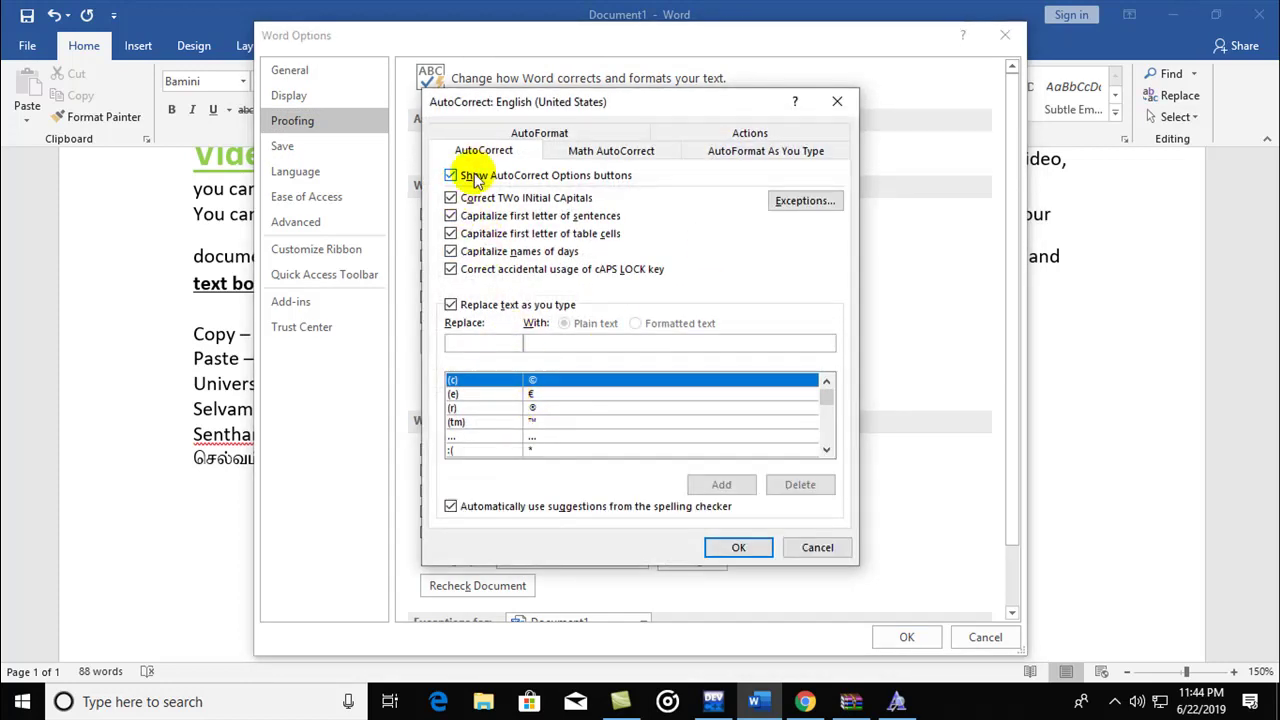
pyautogui.click(453, 176)
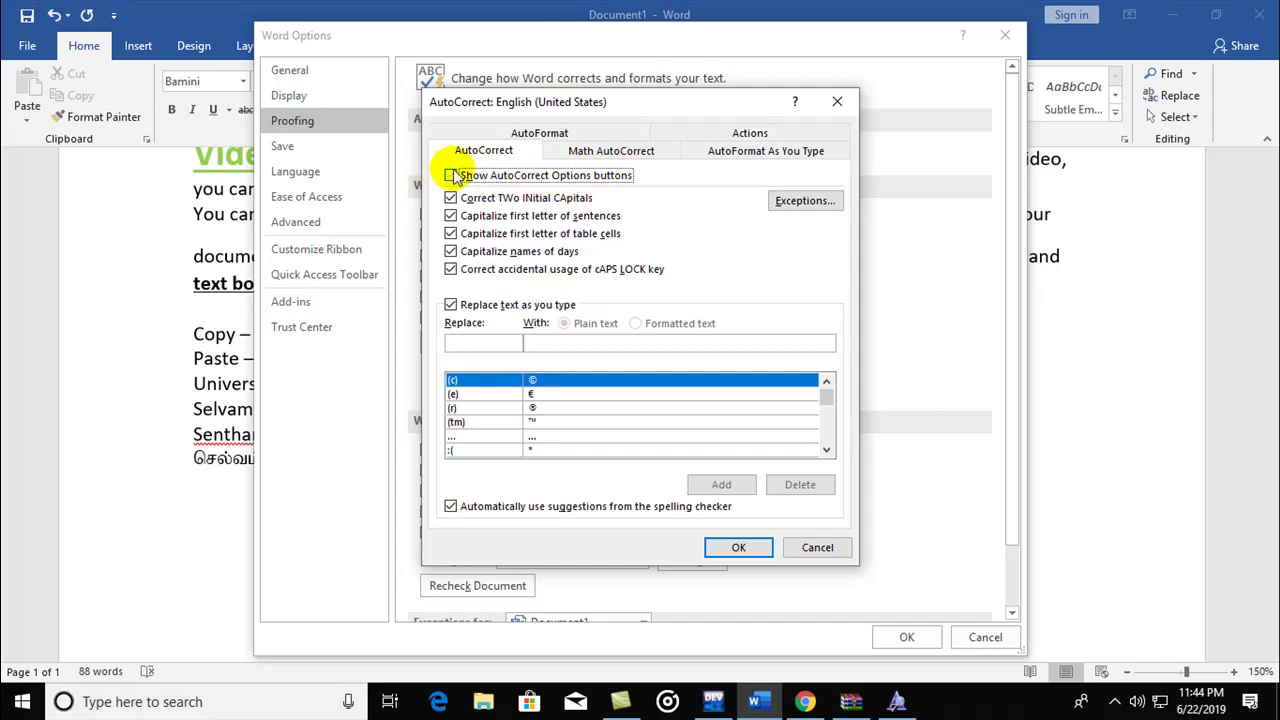
pyautogui.click(826, 551)
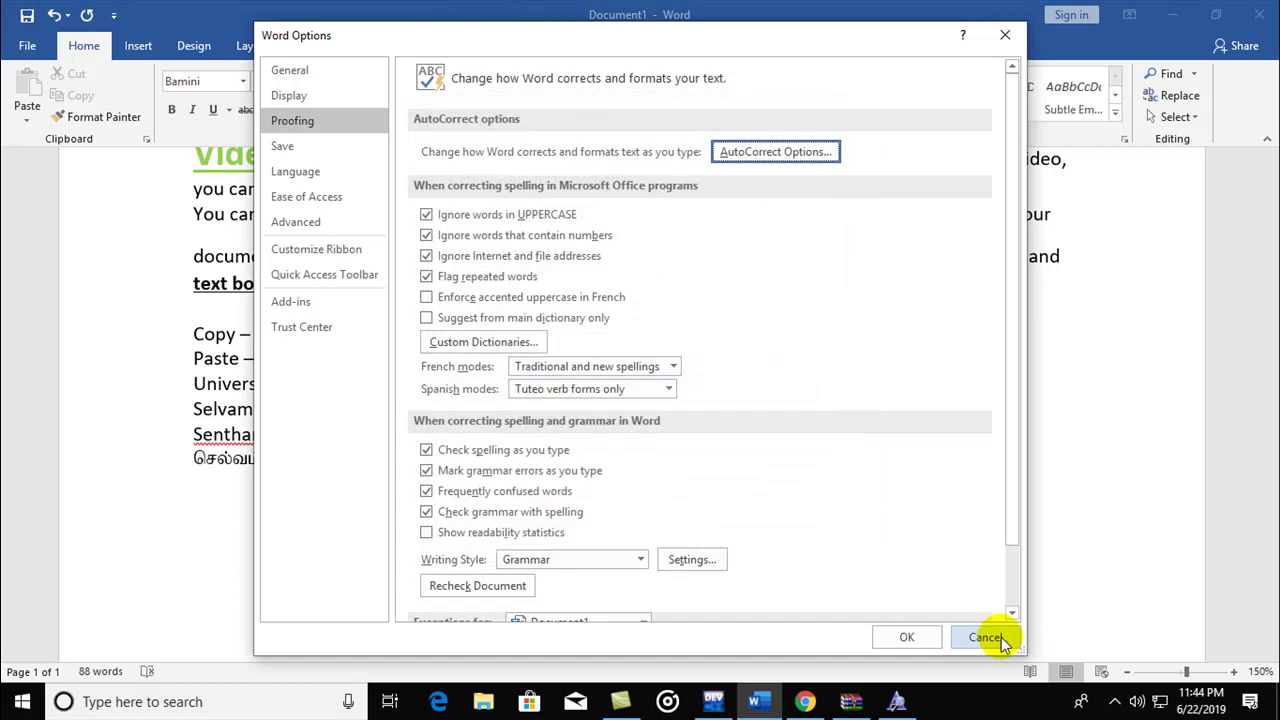
pyautogui.click(985, 637)
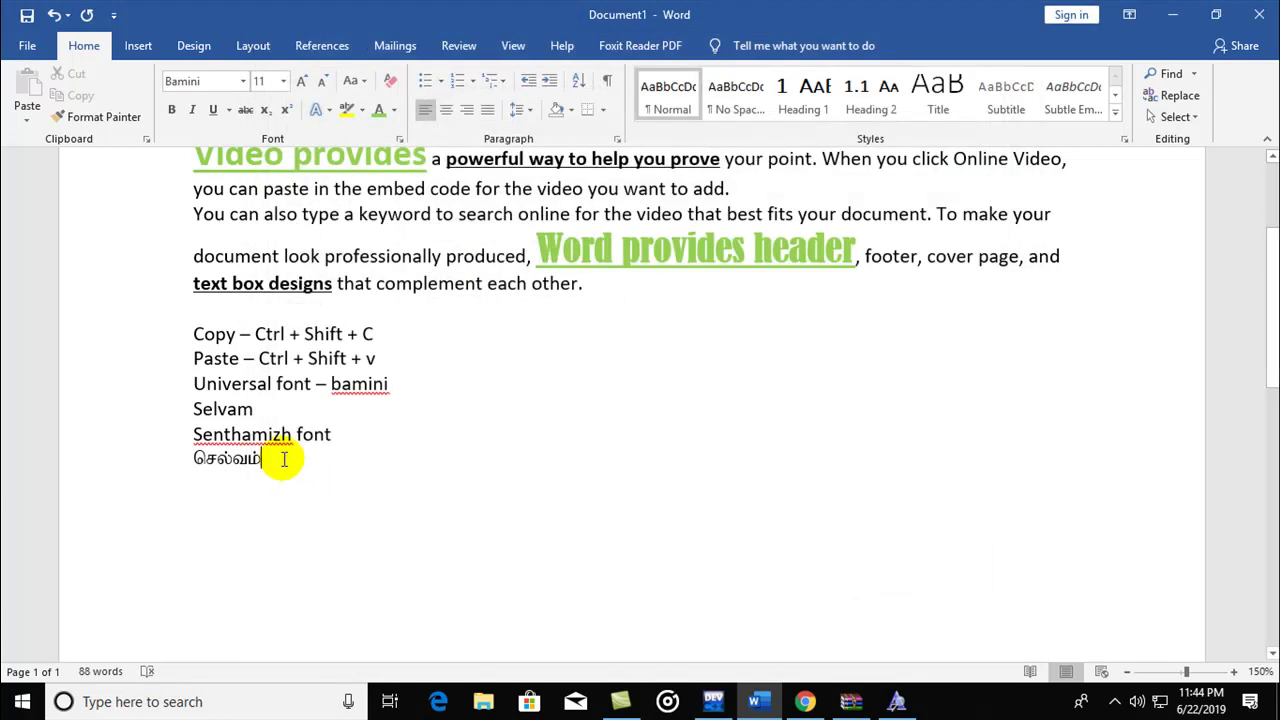
# Step: Add a line below the Tamil word, type Tamil text, then erase it
pyautogui.press('Return')
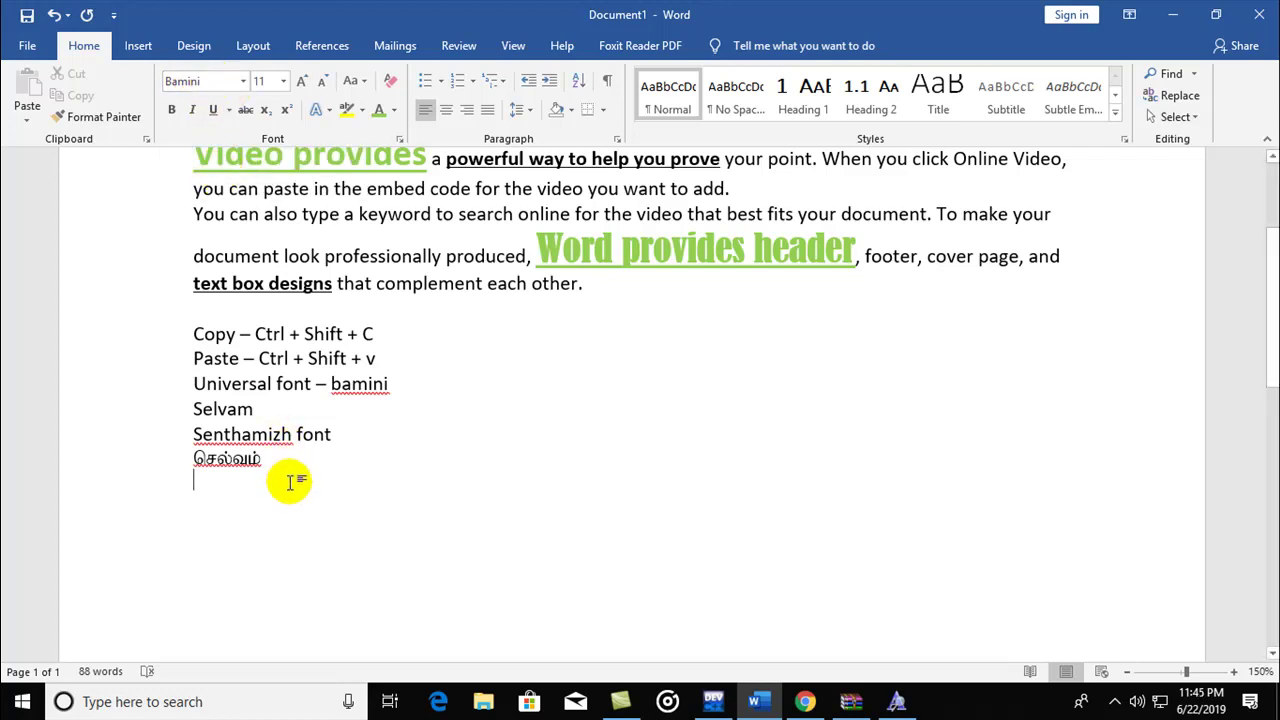
pyautogui.write('nry;tk;')
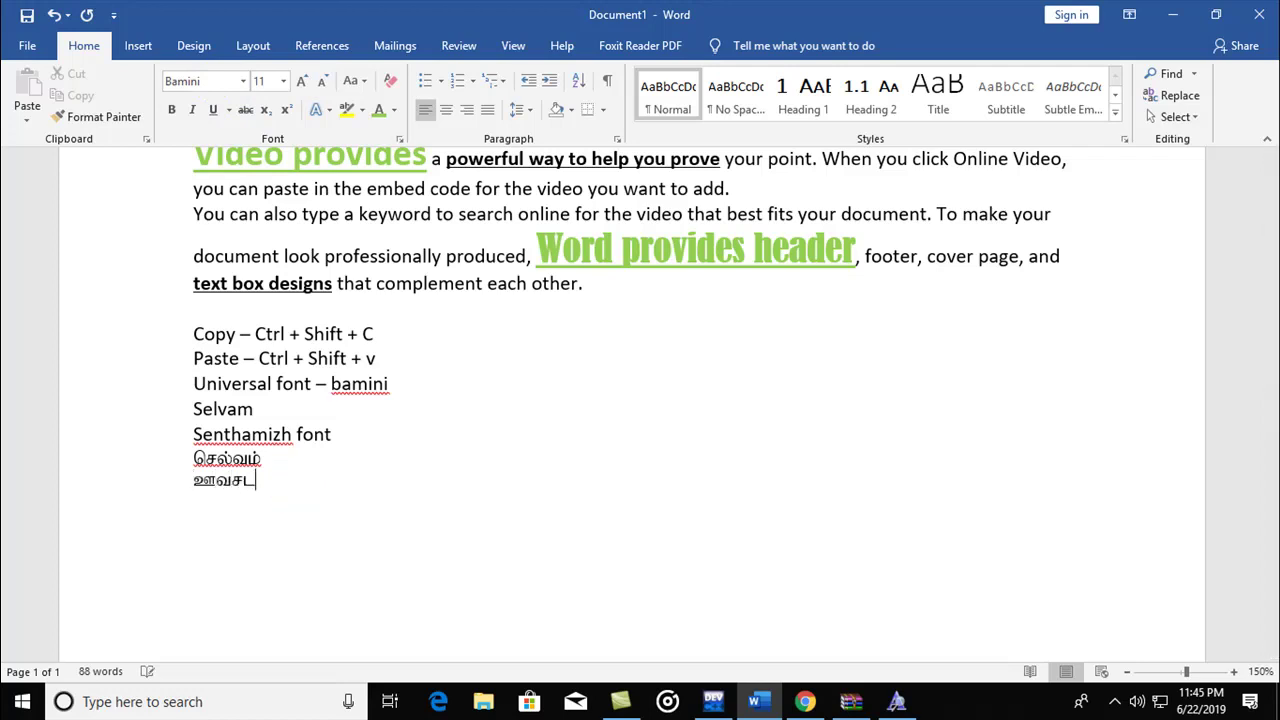
pyautogui.press('BackSpace')
pyautogui.press('BackSpace')
pyautogui.press('BackSpace')
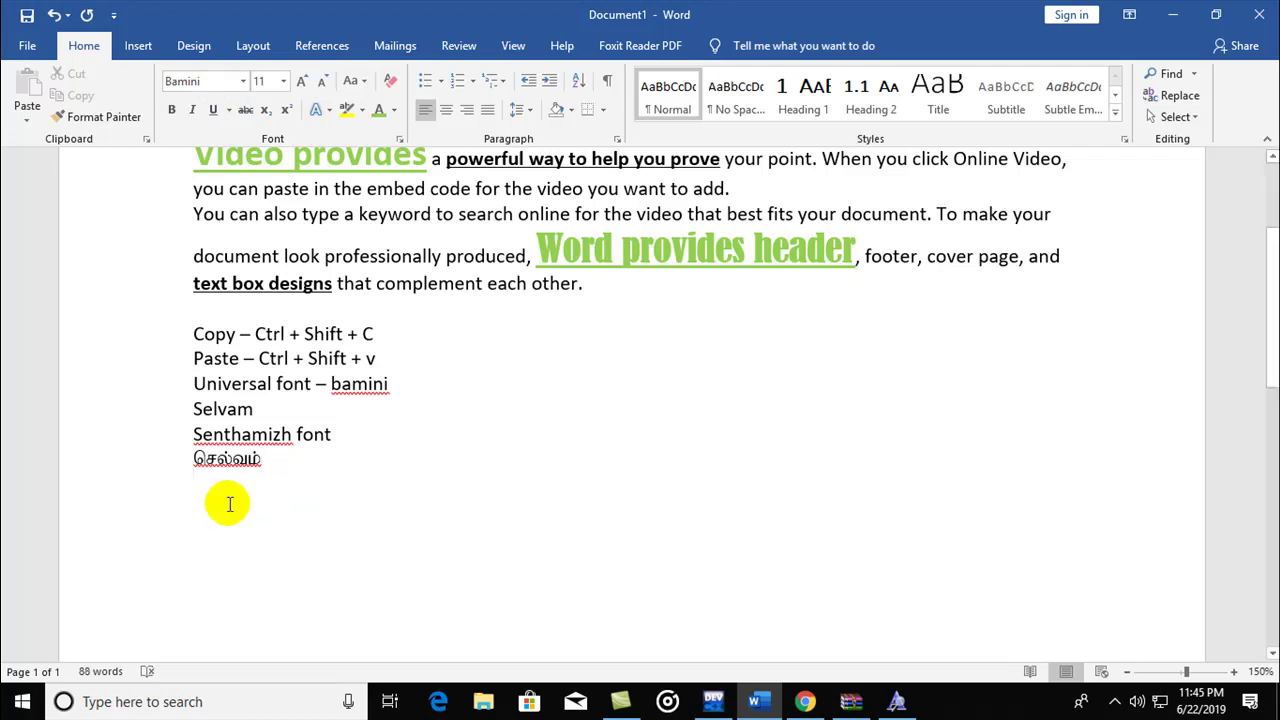
# Step: Add the note 'Ctrl +Shift + F' after Senthamizh font, then start a new line
pyautogui.click(354, 440)
pyautogui.press('Return')
pyautogui.write('Ctrl +')
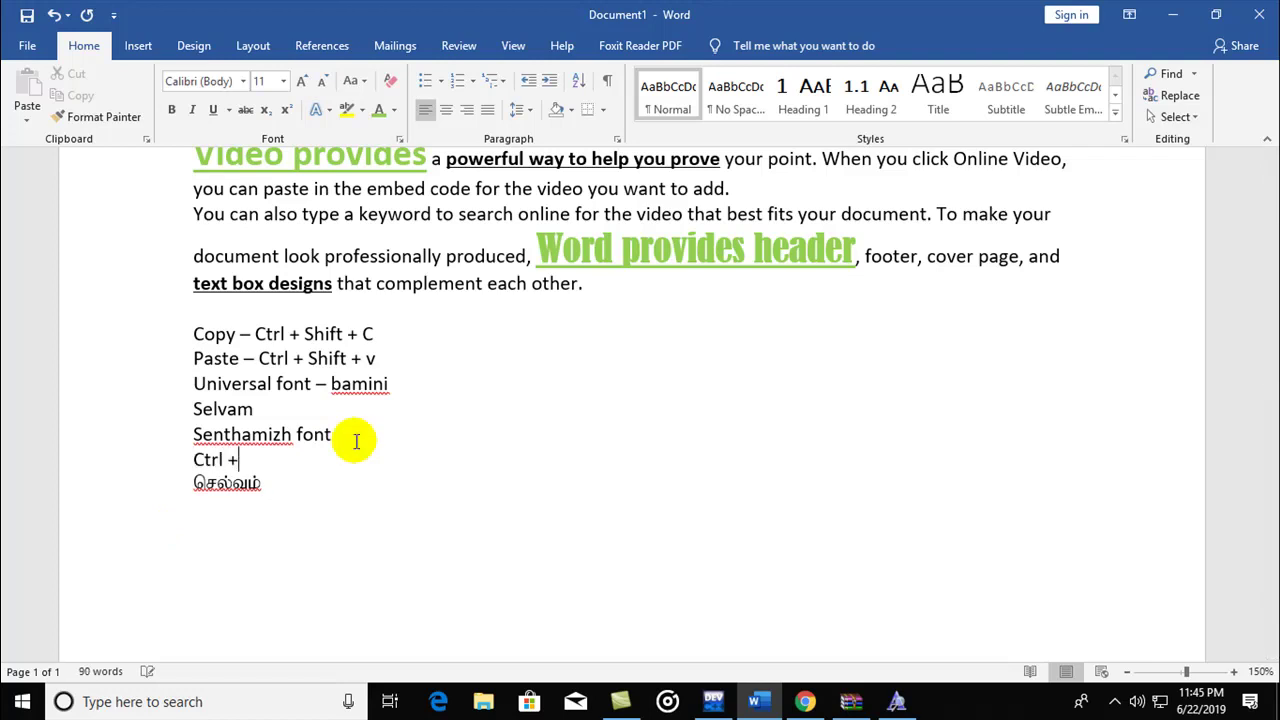
pyautogui.write('Sh')
pyautogui.write(' +')
pyautogui.press('BackSpace')
pyautogui.write('F')
pyautogui.press('Return')
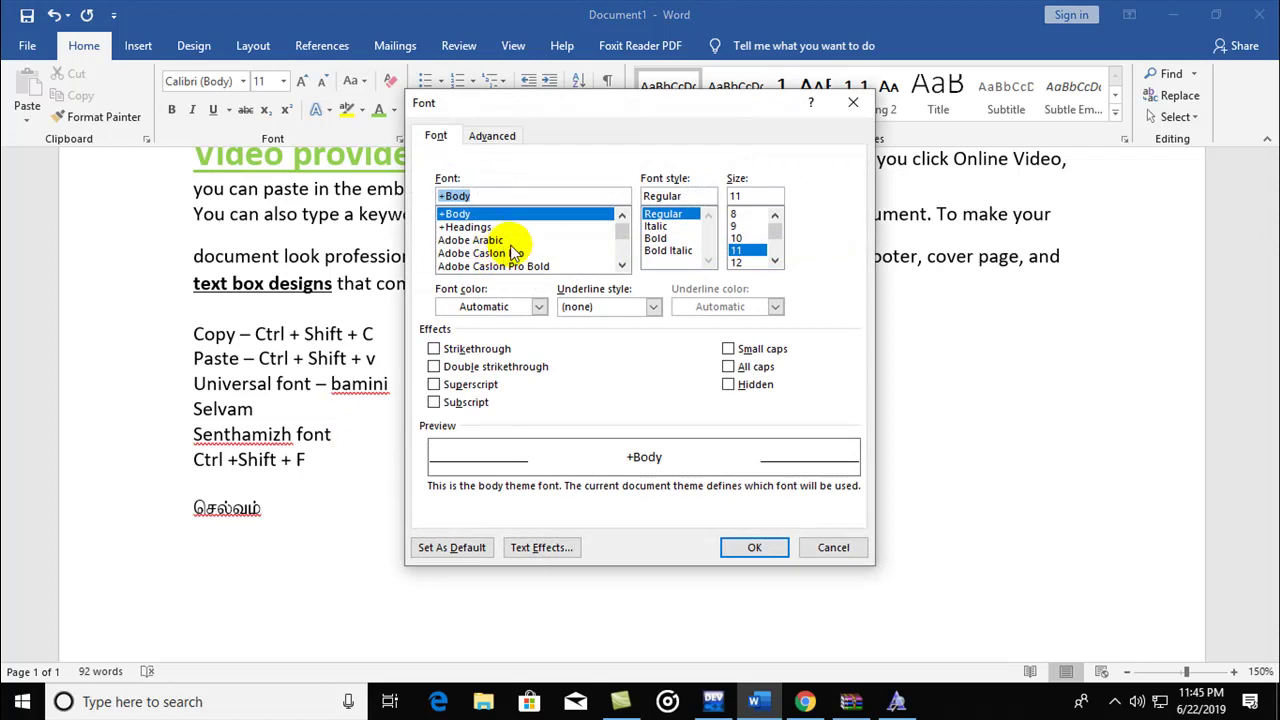
# Step: In Bamini, type பொறையார் (ghiwah) above செல்வம், then start a new line below செல்வம்
pyautogui.write('bami')
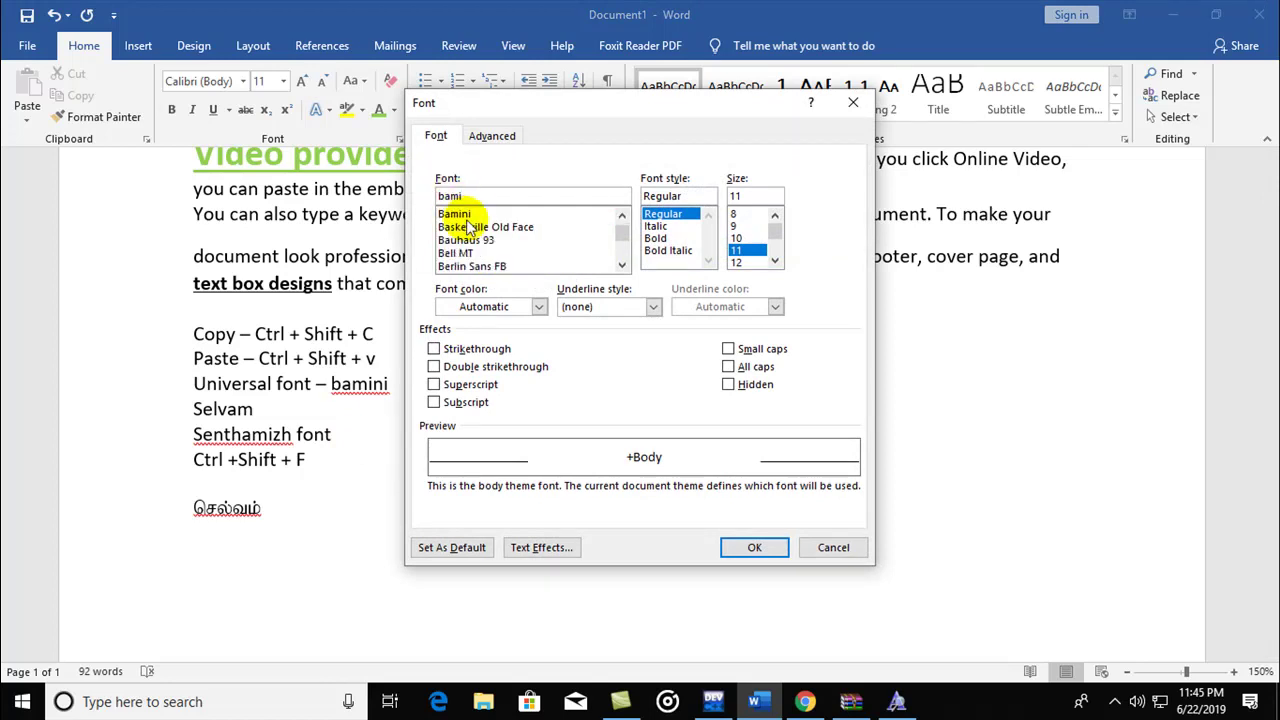
pyautogui.click(455, 214)
pyautogui.click(750, 544)
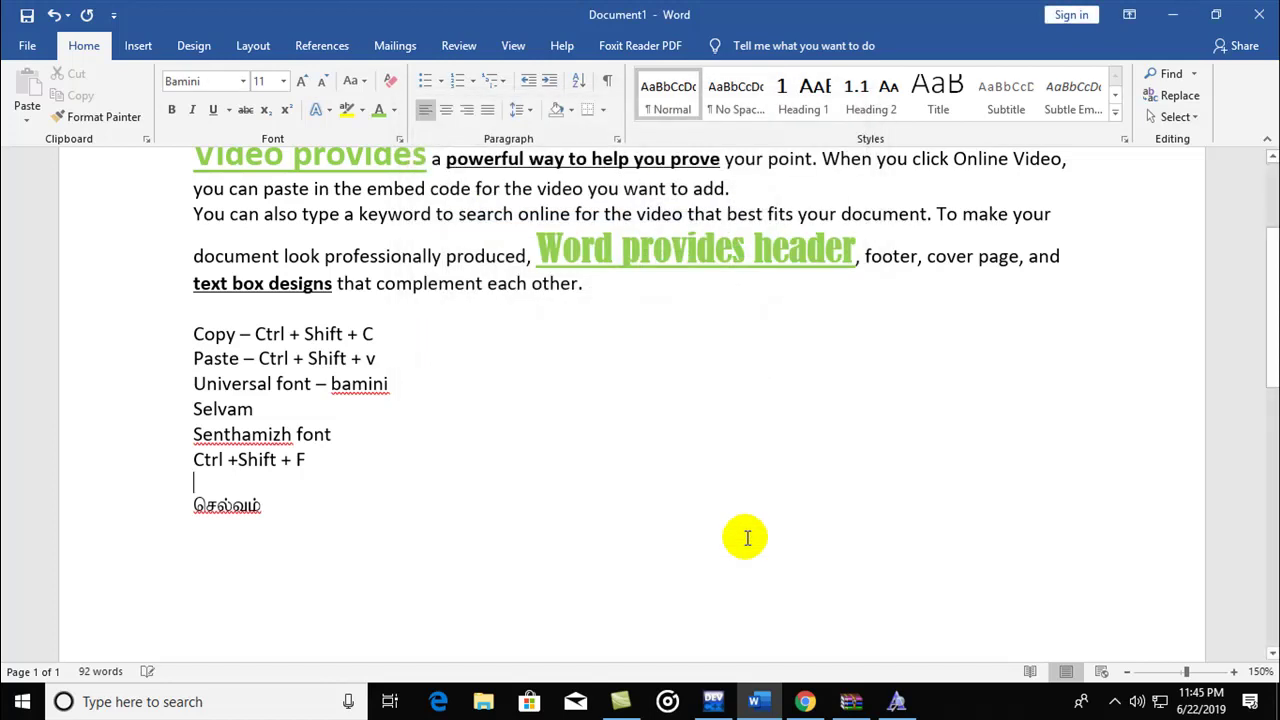
pyautogui.write('nry;')
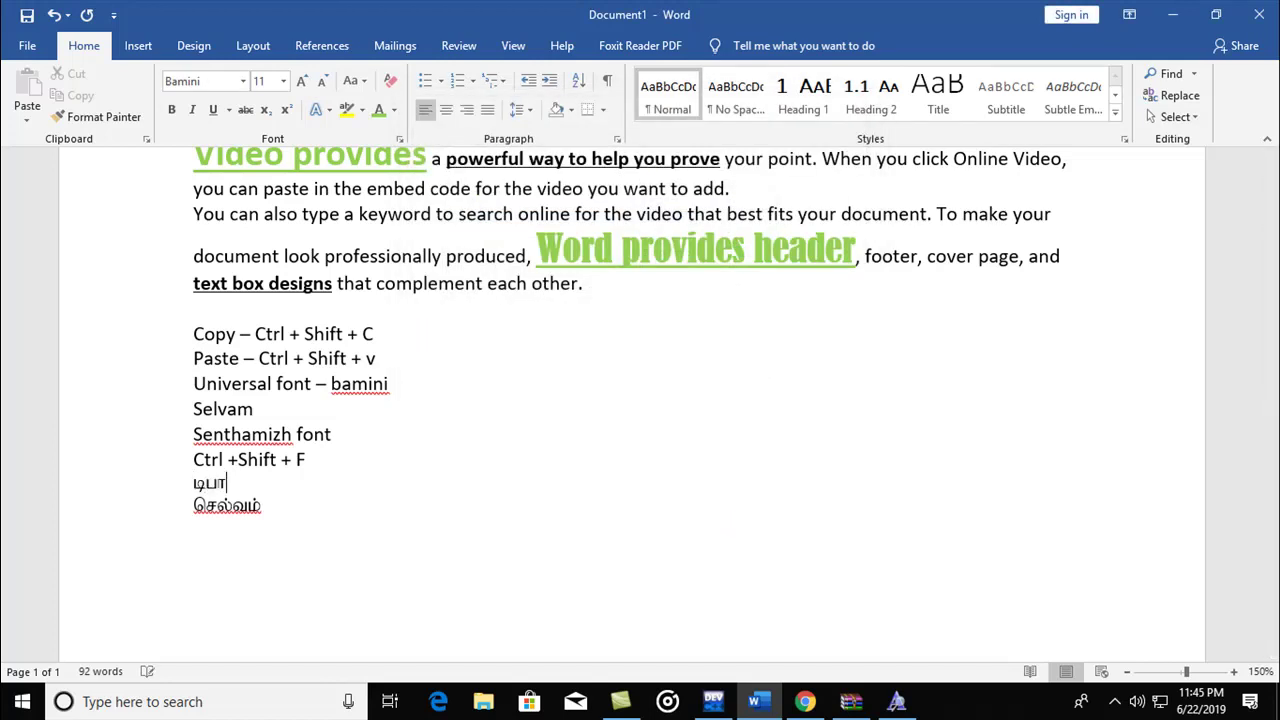
pyautogui.press('BackSpace')
pyautogui.press('BackSpace')
pyautogui.press('BackSpace')
pyautogui.write('ghiwah')
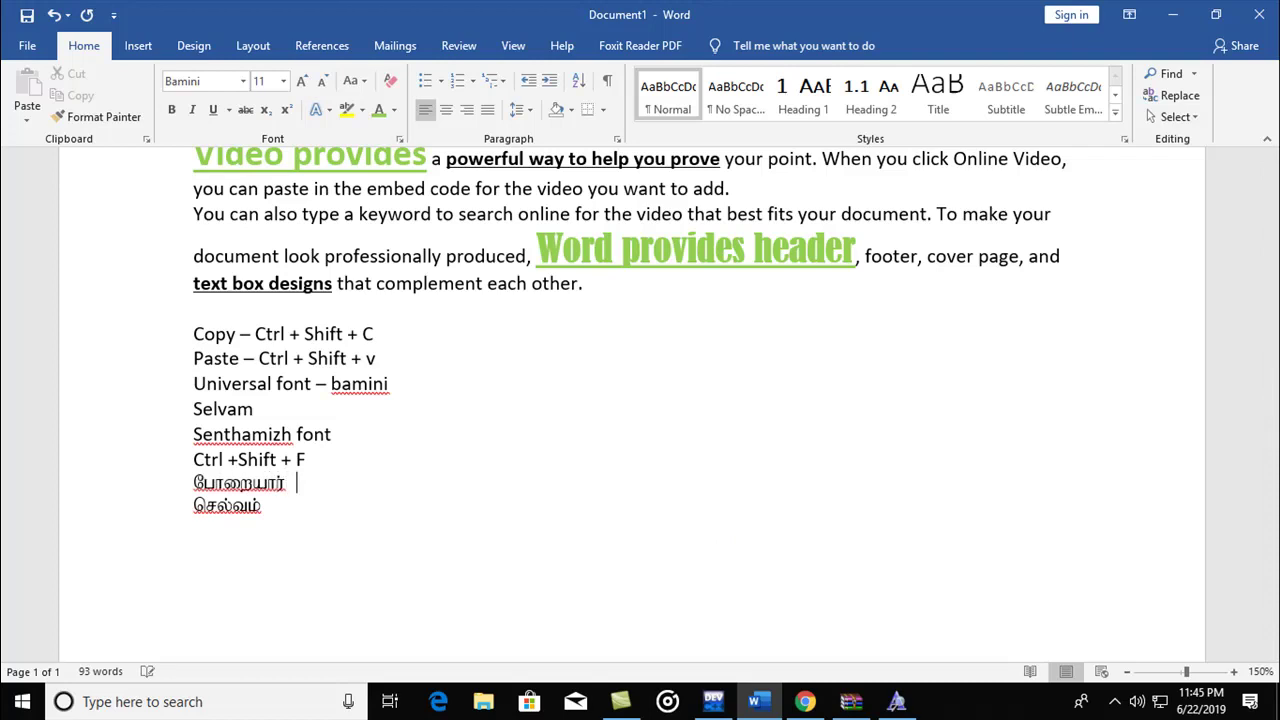
pyautogui.press('BackSpace')
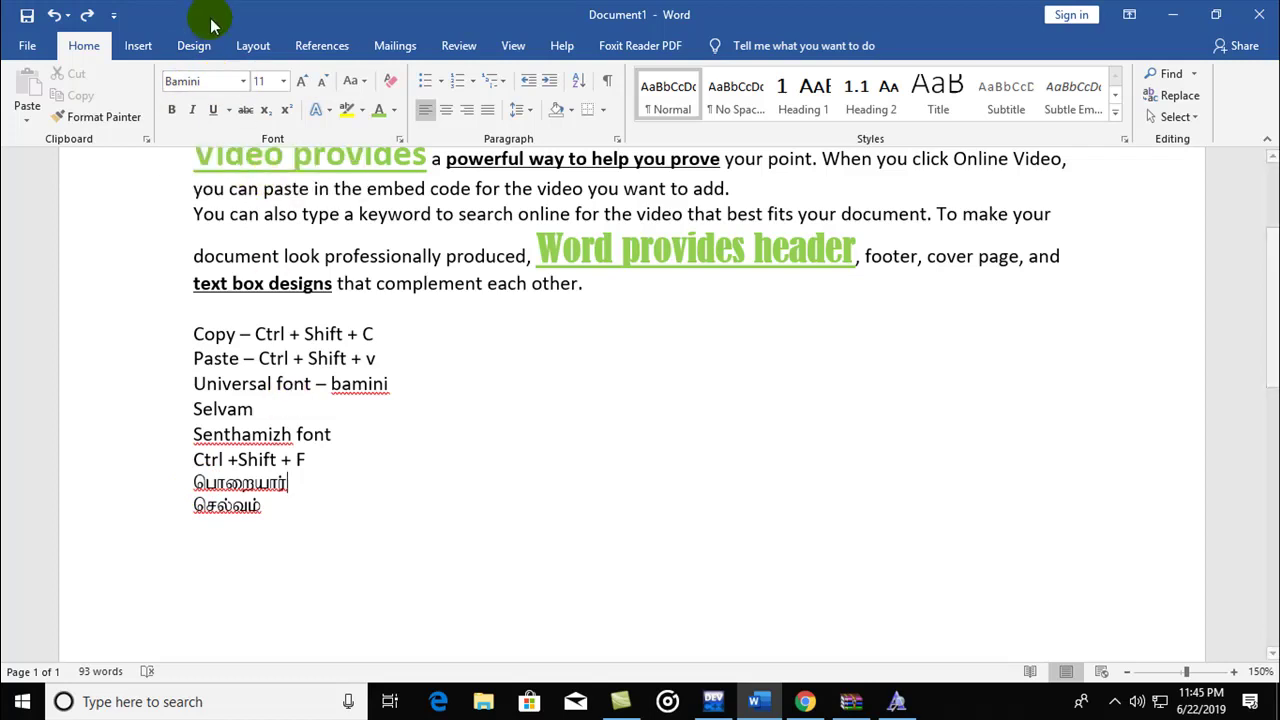
pyautogui.click(296, 517)
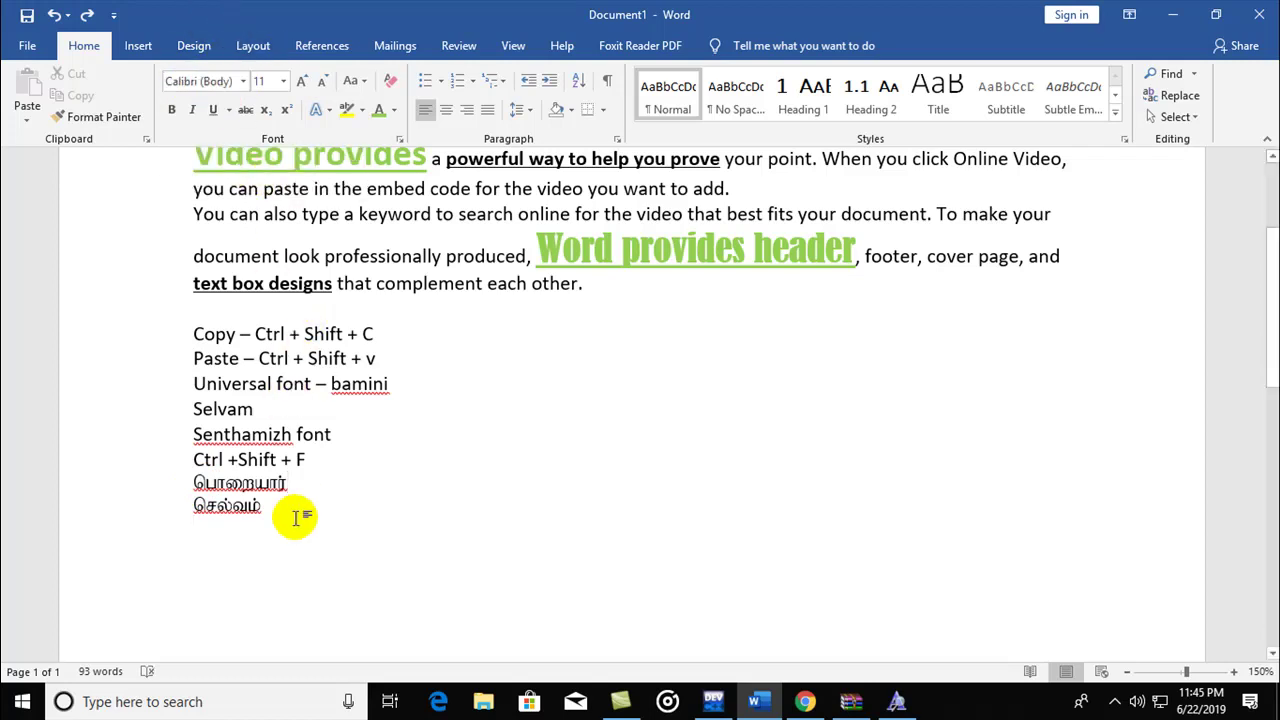
pyautogui.press('Return')
# Step: Type 'text size' and set that line to 36 pt
pyautogui.write('text size')
pyautogui.press('Return')
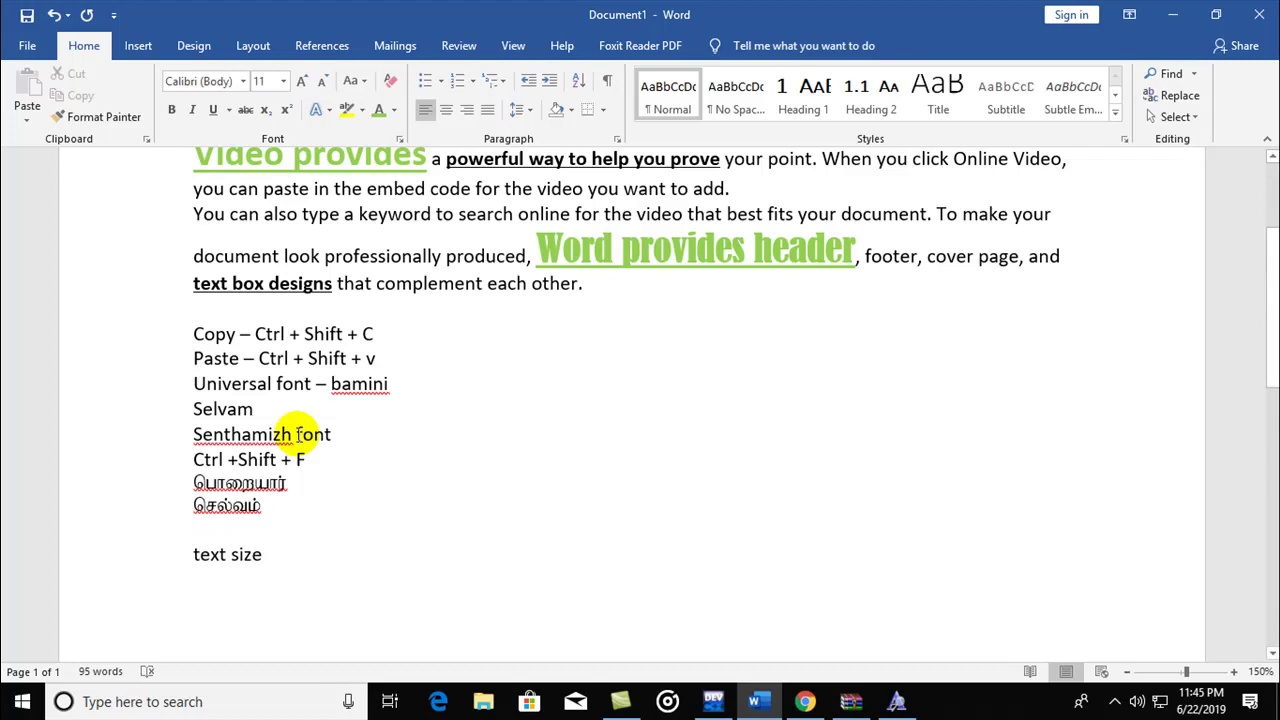
pyautogui.scroll(-3, 318, 500)
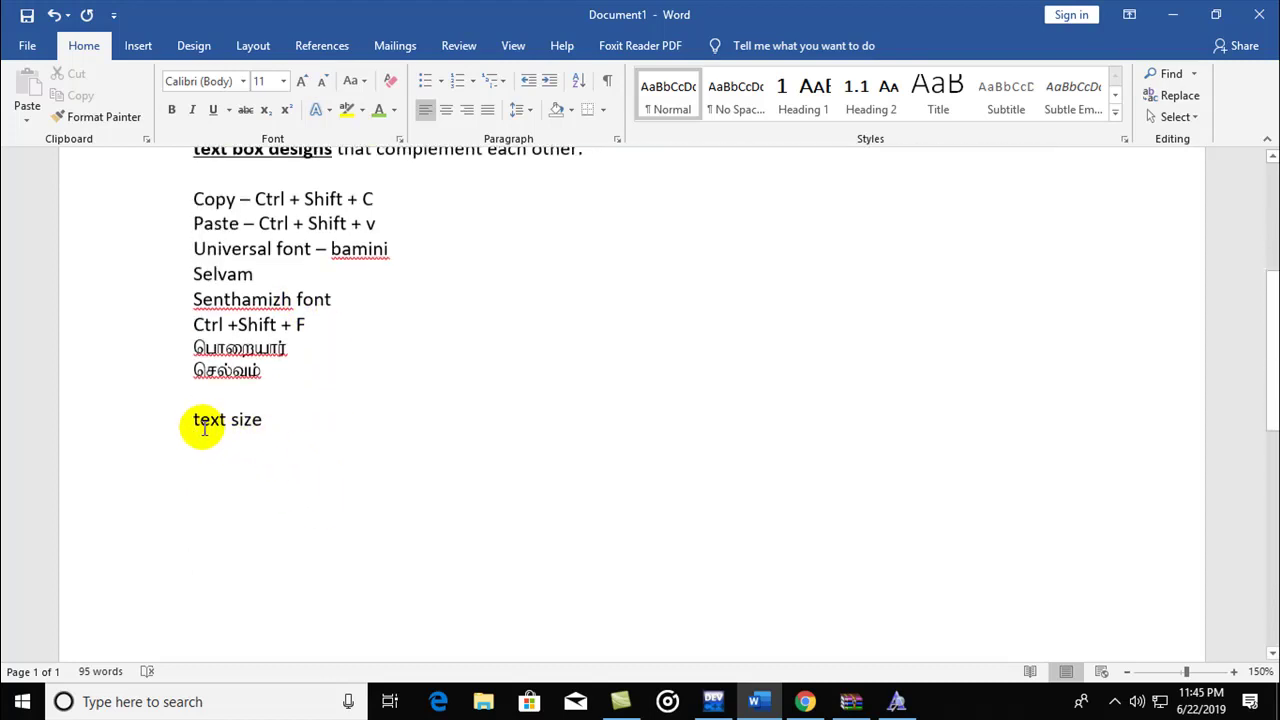
pyautogui.moveTo(190, 421); pyautogui.dragTo(289, 387)
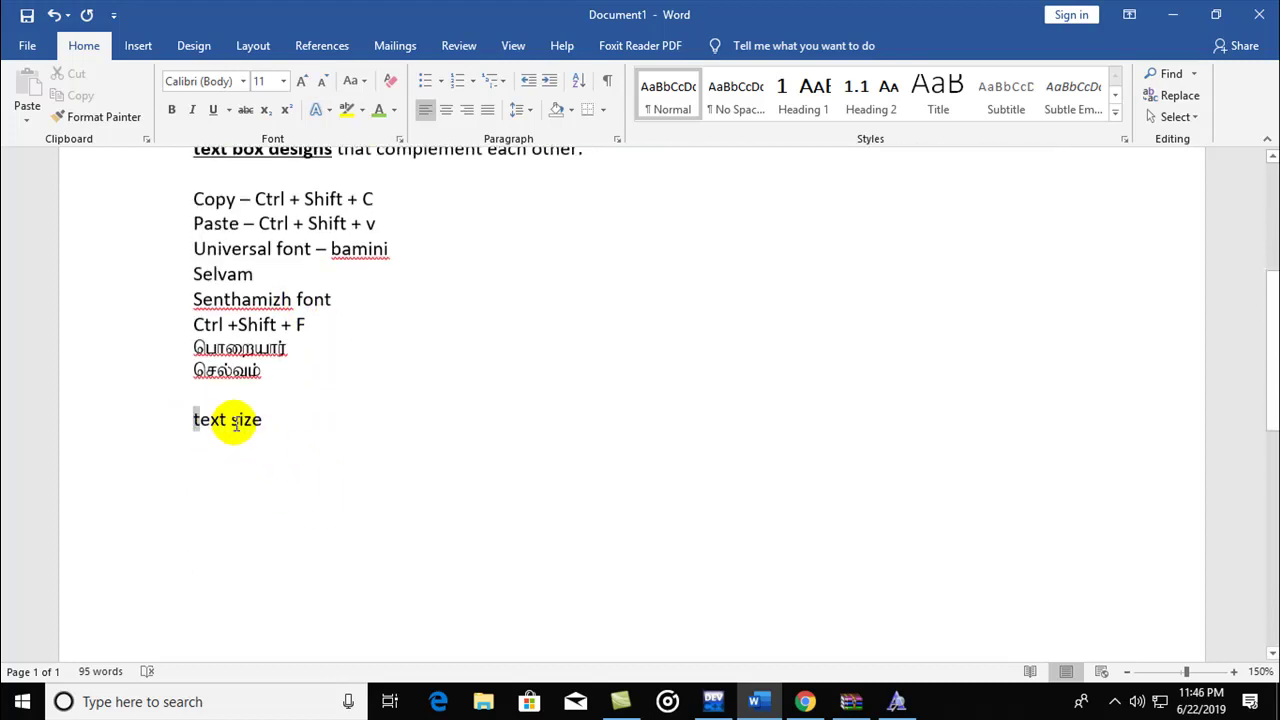
pyautogui.click(284, 81)
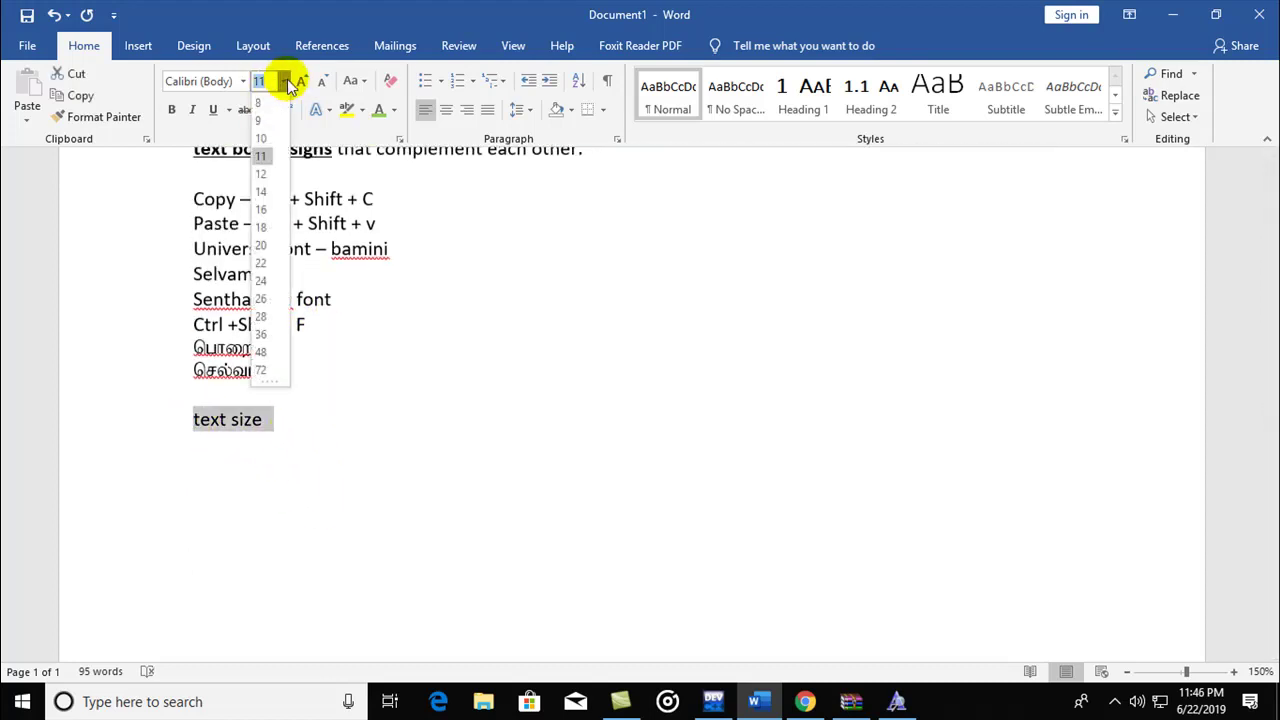
pyautogui.click(263, 336)
# Step: Add the note 'Ctrl +] or [' on a new line below 'text size'
pyautogui.click(474, 487)
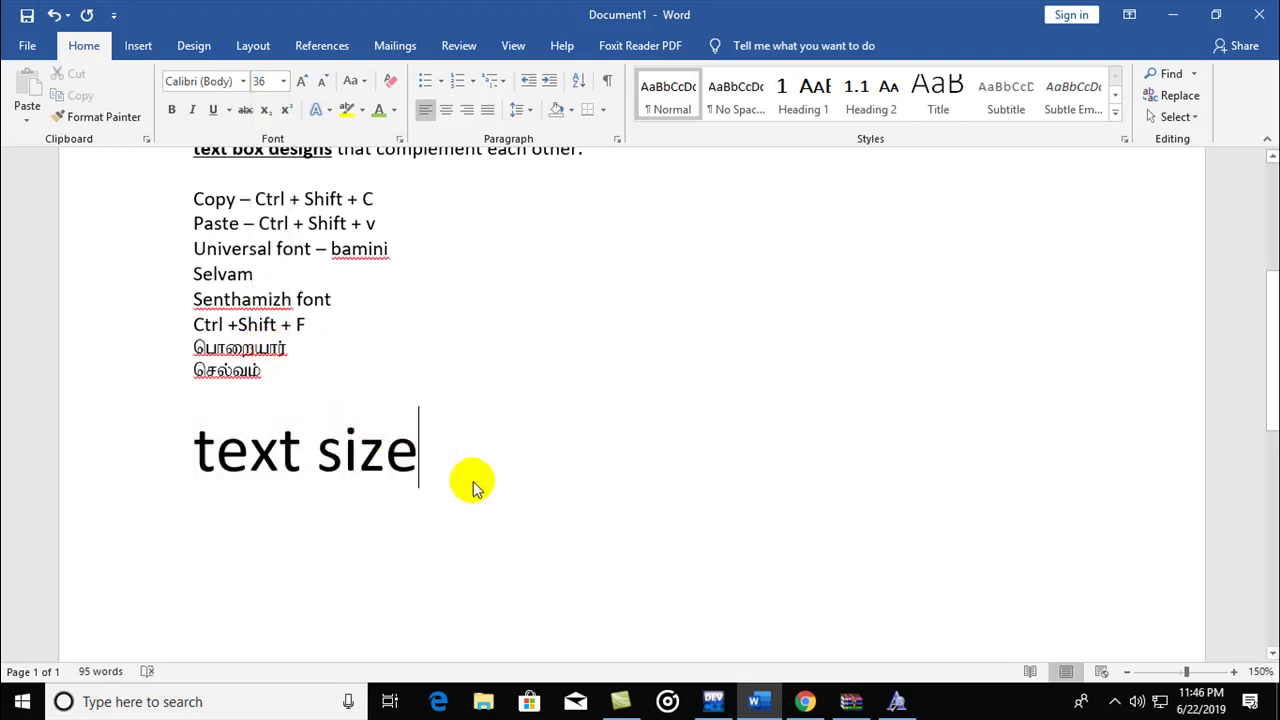
pyautogui.press('Return')
pyautogui.write('C')
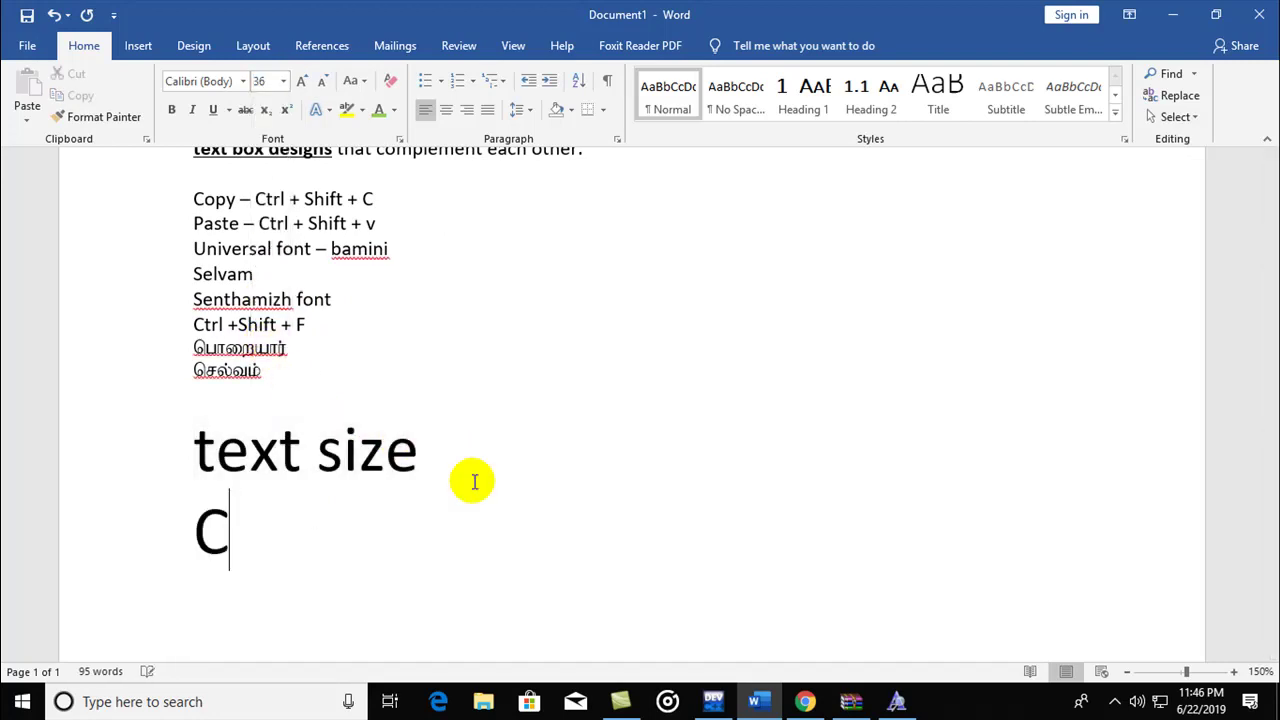
pyautogui.write('trl +')
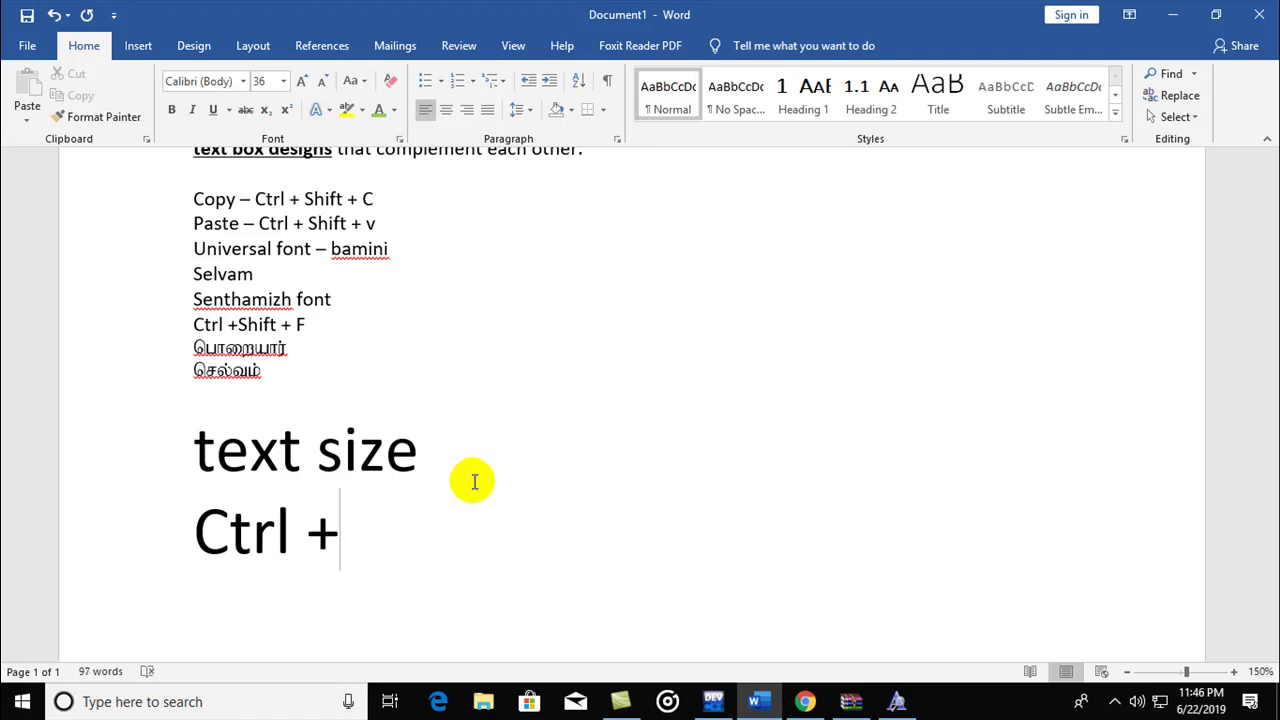
pyautogui.write(']')
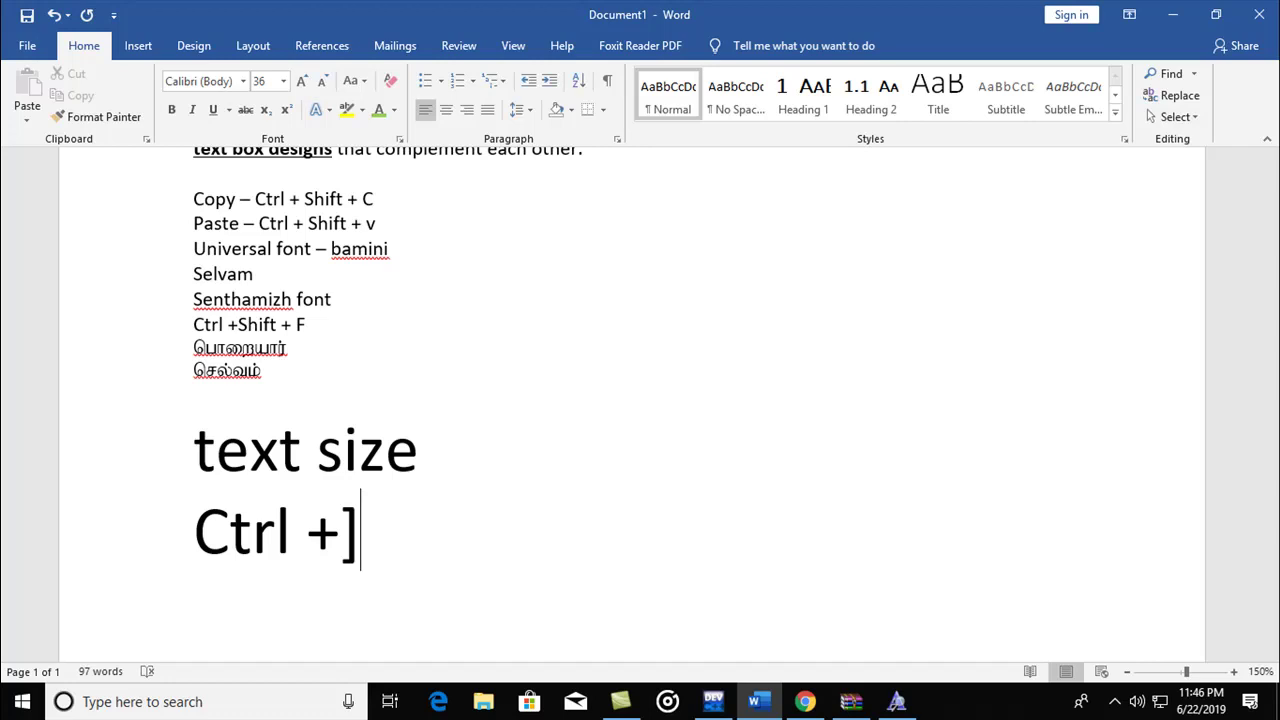
pyautogui.write(' or [')
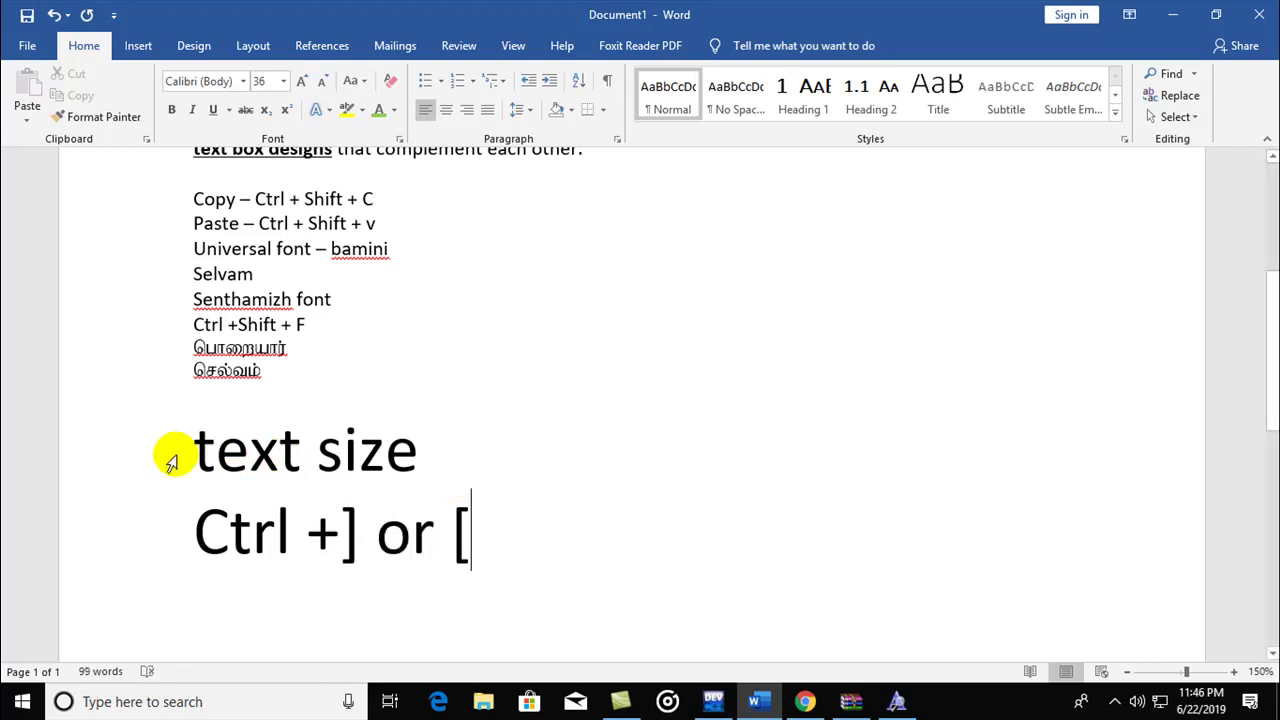
# Step: Select the 'text size' line, enlarge it with Ctrl+], then shrink it with Ctrl+[ to 29 pt
pyautogui.moveTo(250, 450); pyautogui.dragTo(292, 450)
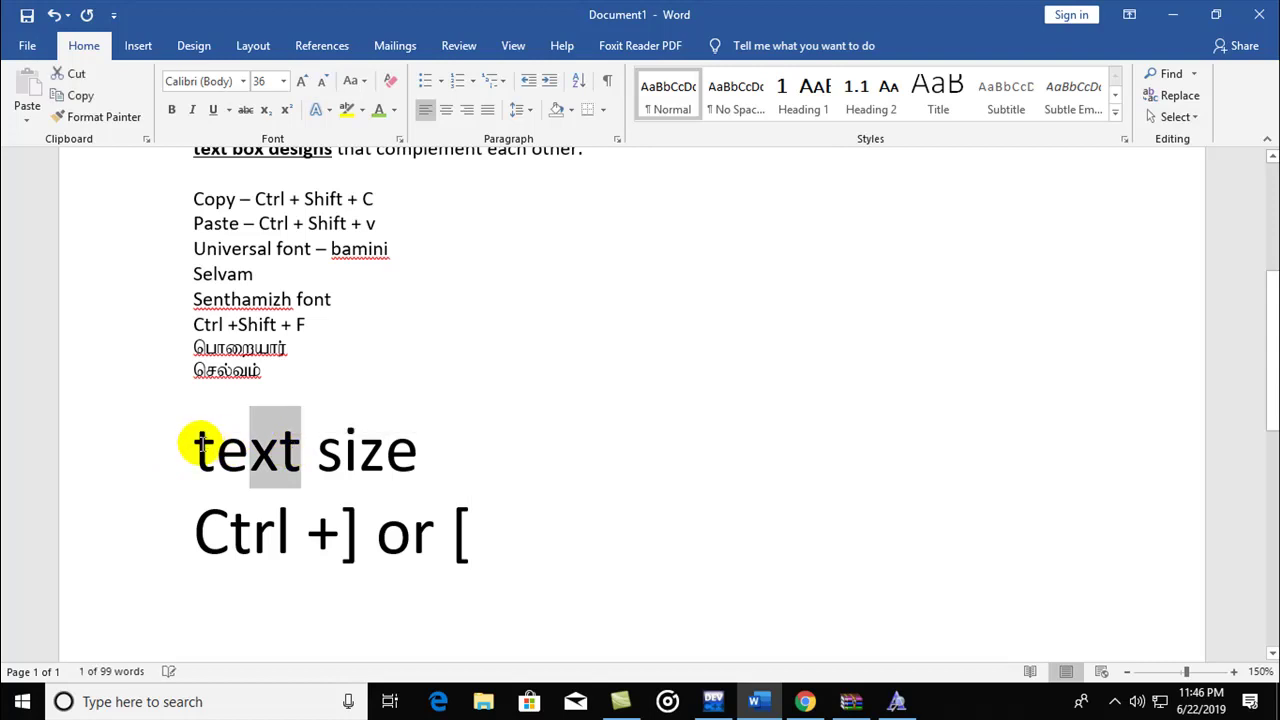
pyautogui.moveTo(194, 447); pyautogui.dragTo(460, 458)
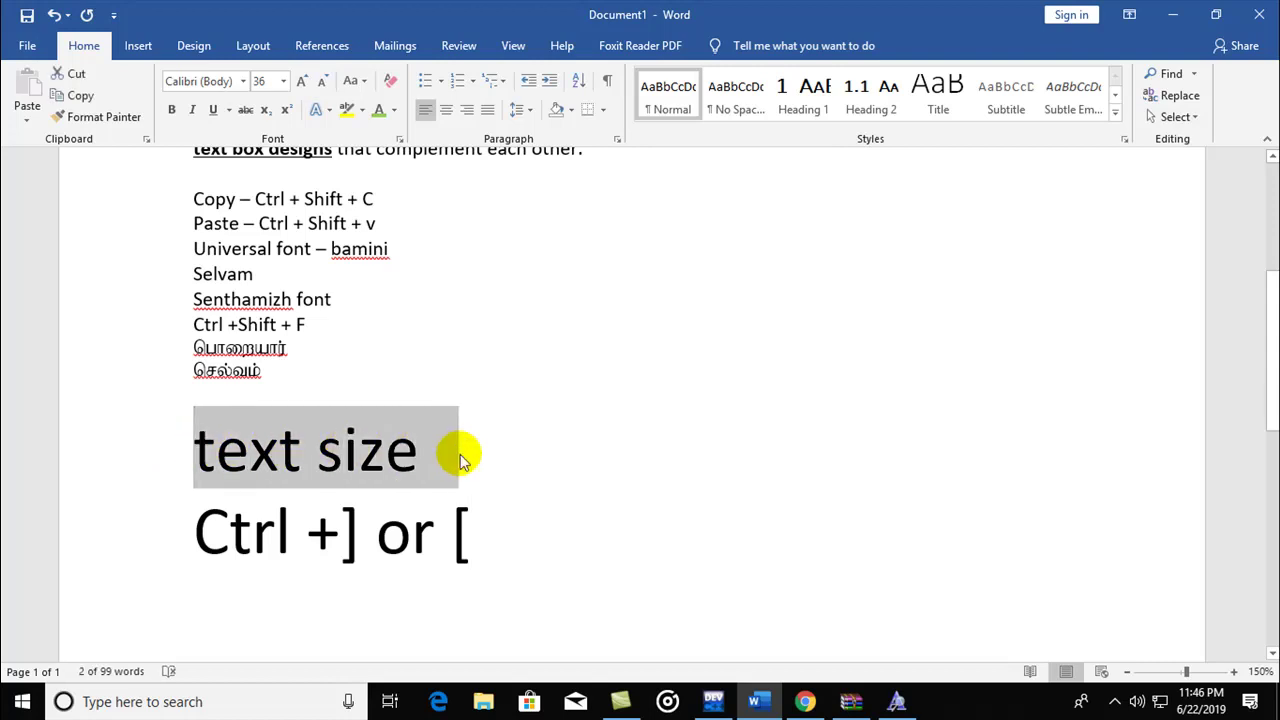
pyautogui.hotkey('ctrl', ']')
pyautogui.hotkey('ctrl', ']')
pyautogui.hotkey('ctrl', ']')
pyautogui.hotkey('ctrl', ']')
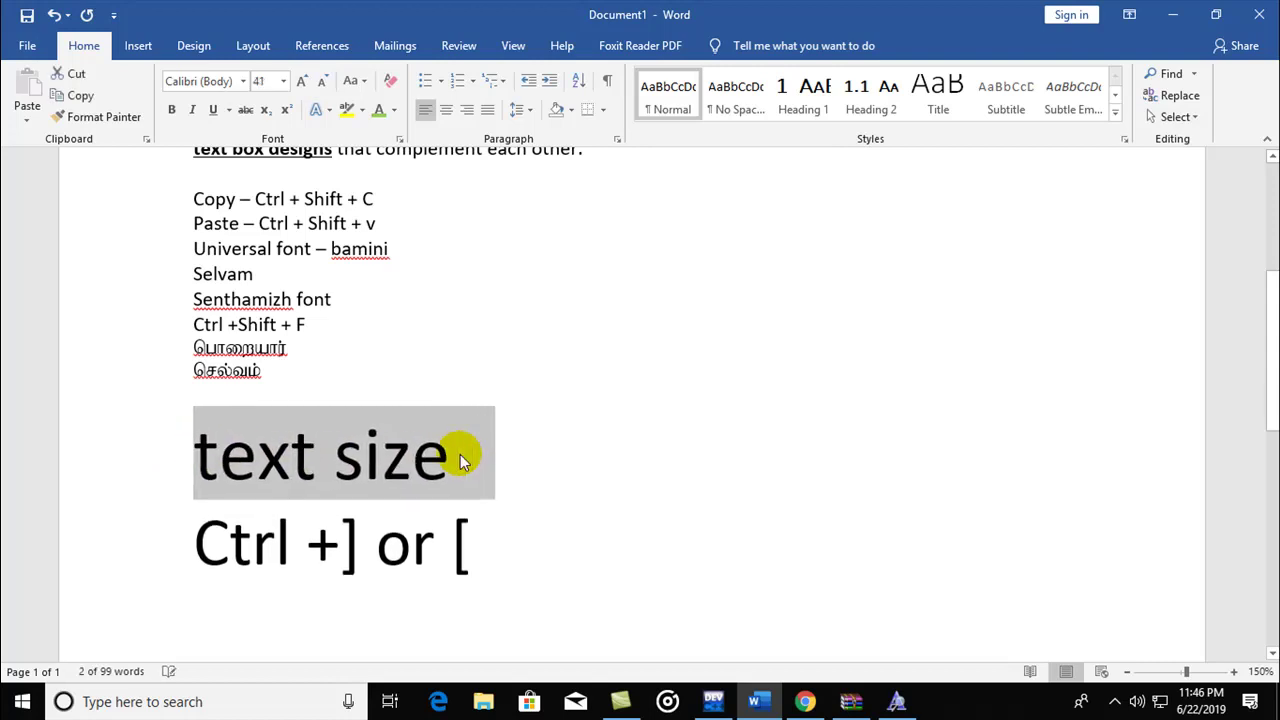
pyautogui.hotkey('ctrl', ']')
pyautogui.hotkey('ctrl', ']')
pyautogui.hotkey('ctrl', ']')
pyautogui.hotkey('ctrl', ']')
pyautogui.hotkey('ctrl', ']')
pyautogui.hotkey('ctrl', ']')
pyautogui.hotkey('ctrl', ']')
pyautogui.hotkey('ctrl', ']')
pyautogui.hotkey('ctrl', ']')
pyautogui.hotkey('ctrl', ']')
pyautogui.hotkey('ctrl', ']')
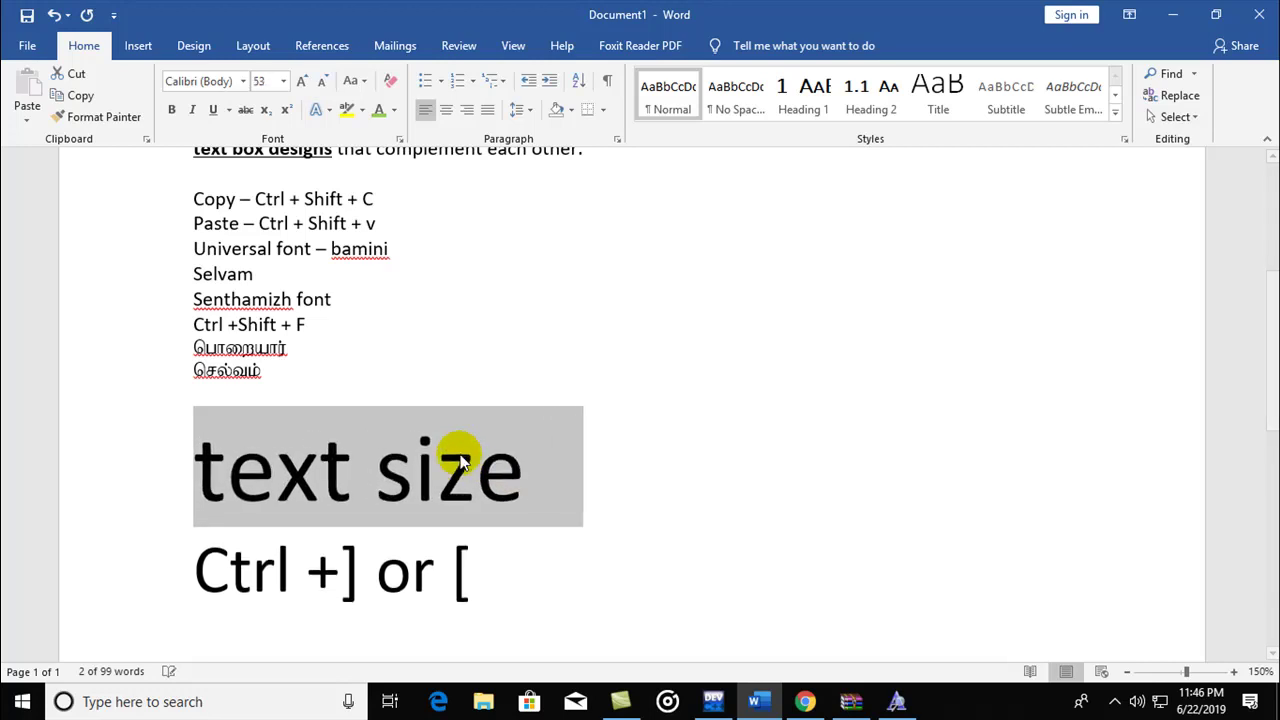
pyautogui.hotkey('ctrl', ']')
pyautogui.hotkey('ctrl', ']')
pyautogui.hotkey('ctrl', ']')
pyautogui.hotkey('ctrl', ']')
pyautogui.hotkey('ctrl', ']')
pyautogui.hotkey('ctrl', ']')
pyautogui.hotkey('ctrl', ']')
pyautogui.hotkey('ctrl', ']')
pyautogui.hotkey('ctrl', ']')
pyautogui.hotkey('ctrl', ']')
pyautogui.hotkey('ctrl', ']')
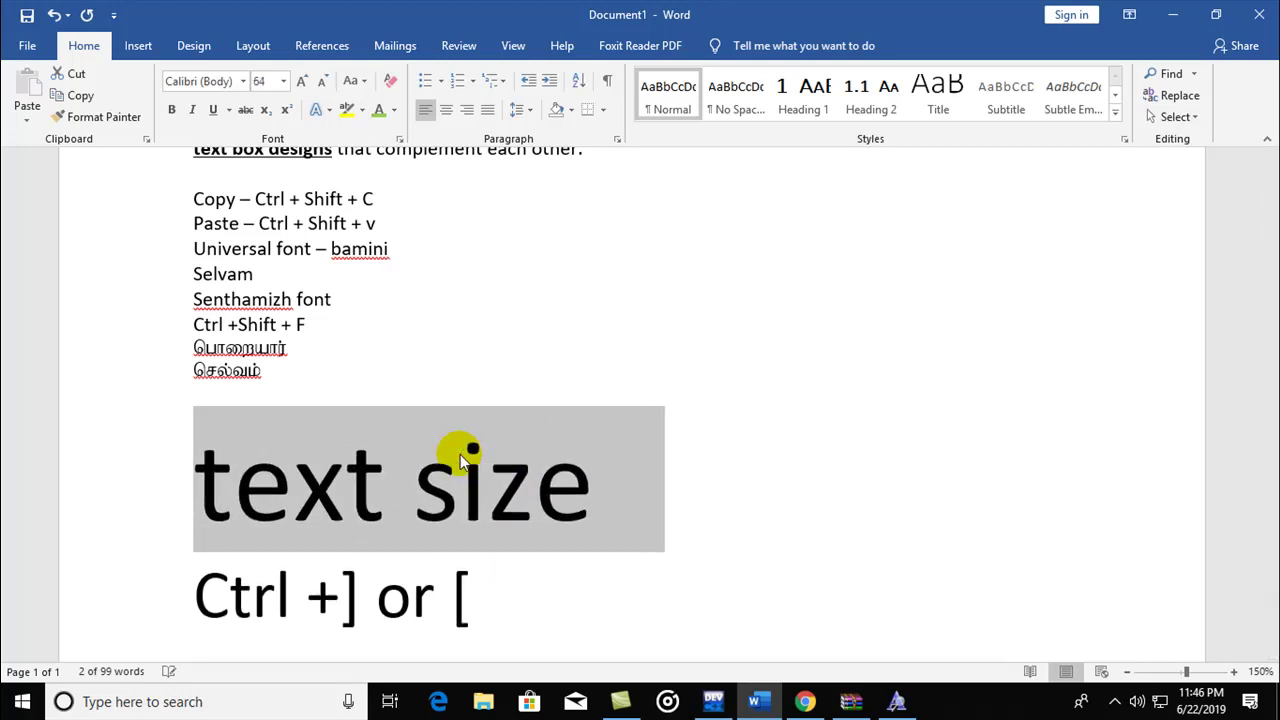
pyautogui.hotkey('ctrl', '[')
pyautogui.hotkey('ctrl', '[')
pyautogui.hotkey('ctrl', '[')
pyautogui.hotkey('ctrl', '[')
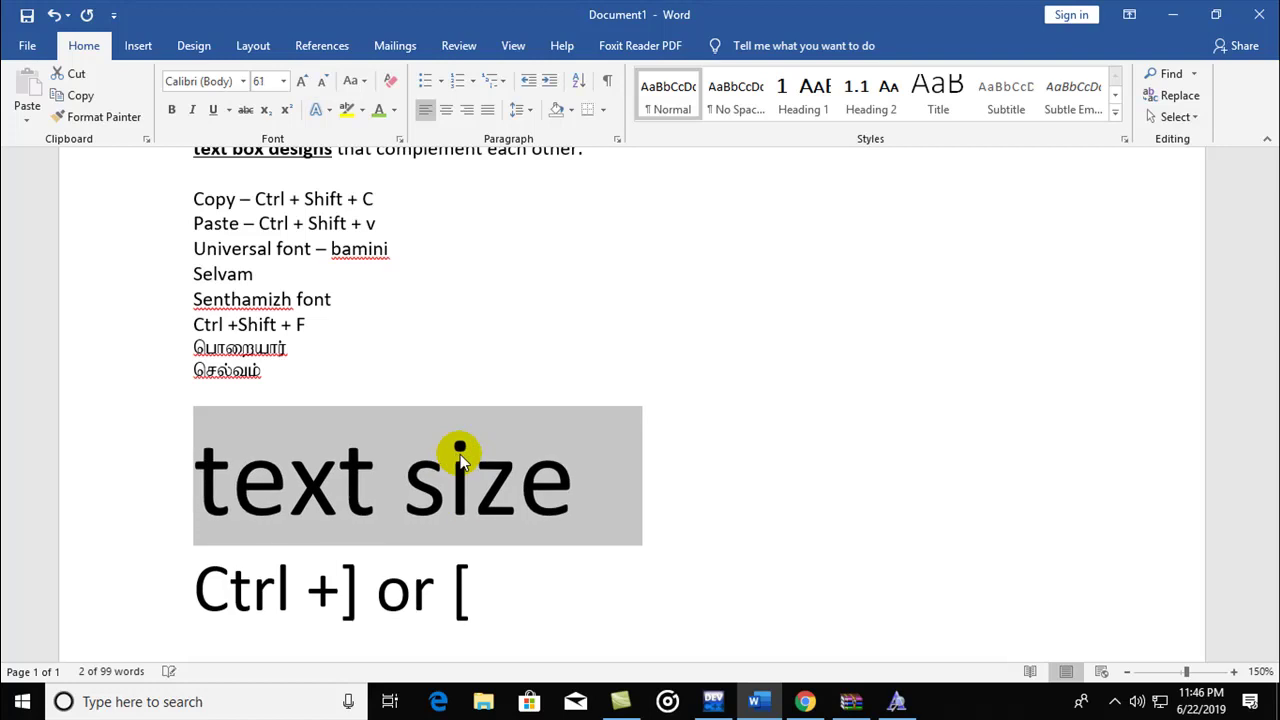
pyautogui.hotkey('ctrl', '[')
pyautogui.hotkey('ctrl', '[')
pyautogui.hotkey('ctrl', '[')
pyautogui.hotkey('ctrl', '[')
pyautogui.hotkey('ctrl', '[')
pyautogui.hotkey('ctrl', '[')
pyautogui.hotkey('ctrl', '[')
pyautogui.hotkey('ctrl', '[')
pyautogui.hotkey('ctrl', '[')
pyautogui.hotkey('ctrl', '[')
pyautogui.hotkey('ctrl', '[')
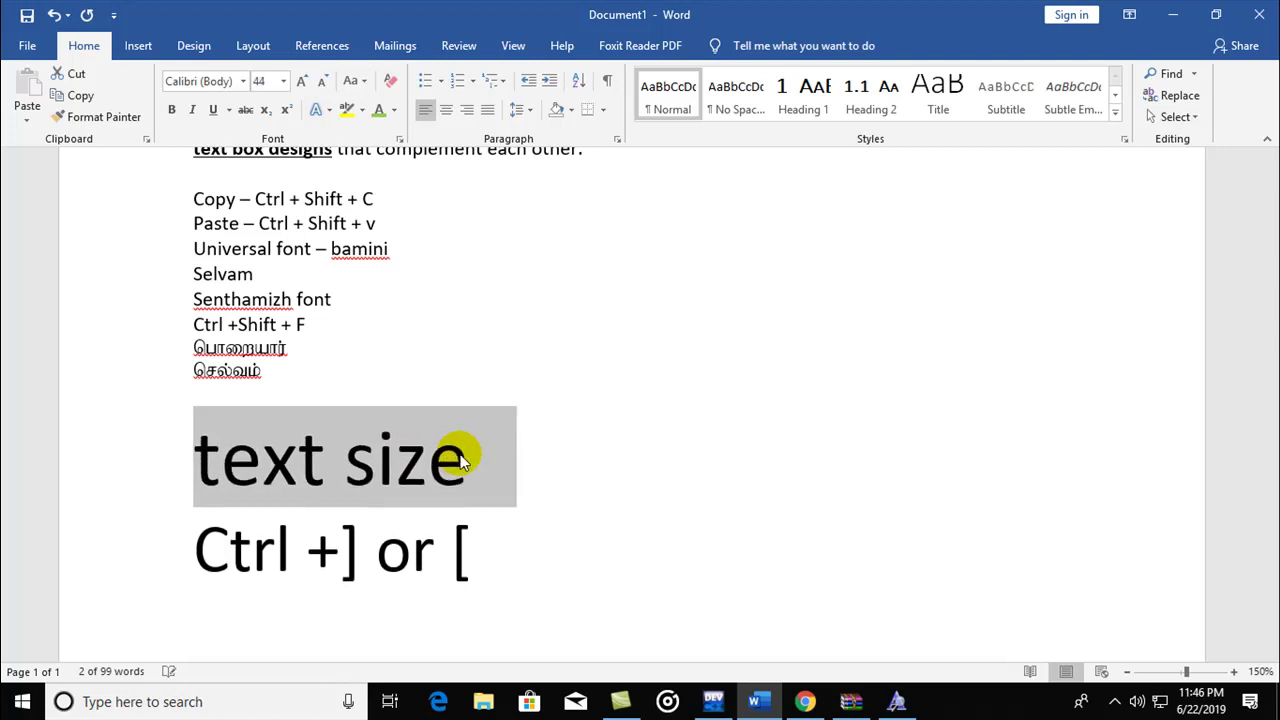
pyautogui.hotkey('ctrl', '[')
pyautogui.hotkey('ctrl', '[')
pyautogui.hotkey('ctrl', '[')
pyautogui.hotkey('ctrl', '[')
pyautogui.hotkey('ctrl', '[')
pyautogui.hotkey('ctrl', '[')
pyautogui.hotkey('ctrl', ']')
pyautogui.hotkey('ctrl', '[')
pyautogui.hotkey('ctrl', '[')
pyautogui.hotkey('ctrl', '[')
pyautogui.hotkey('ctrl', '[')
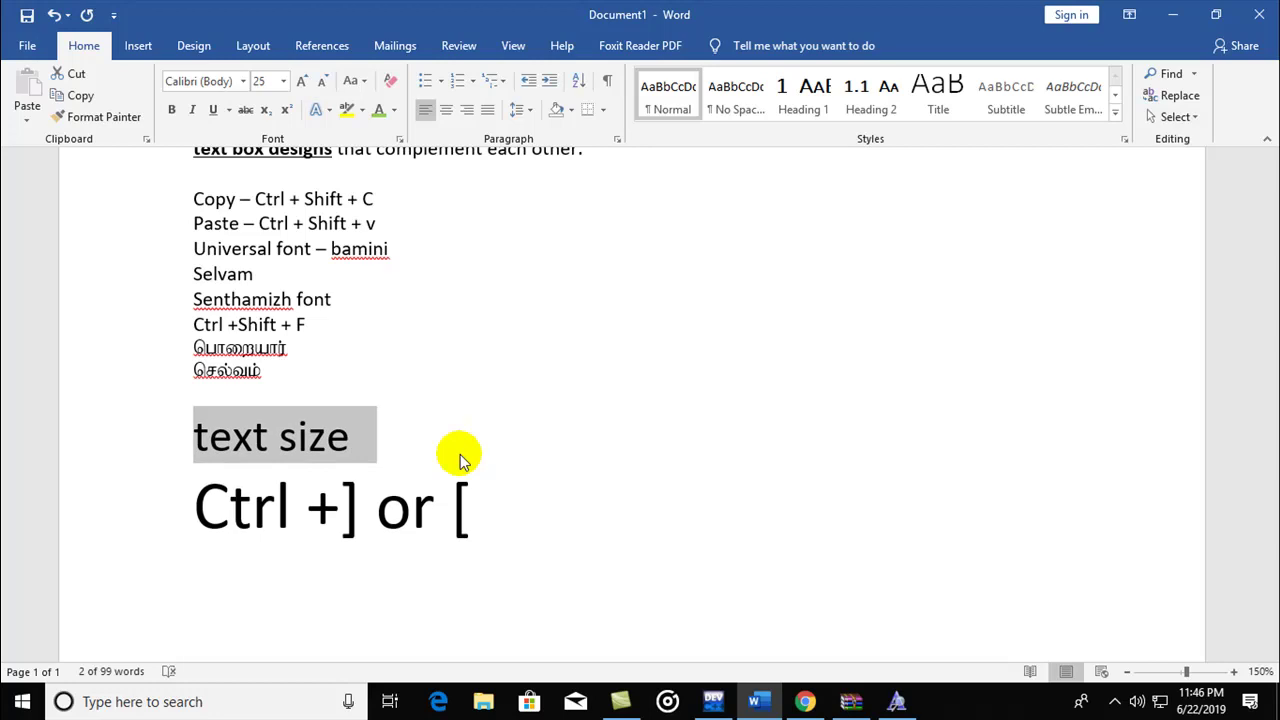
pyautogui.hotkey('ctrl', ']')
pyautogui.hotkey('ctrl', ']')
pyautogui.hotkey('ctrl', ']')
pyautogui.hotkey('ctrl', ']')
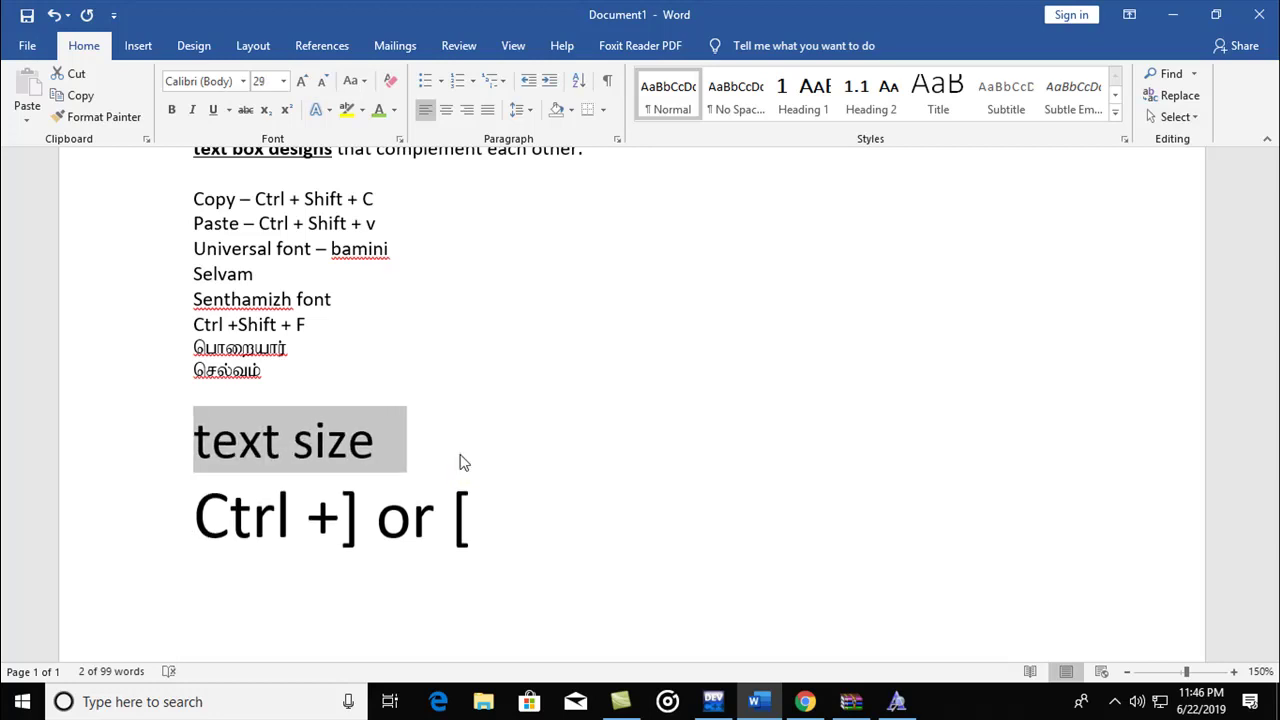